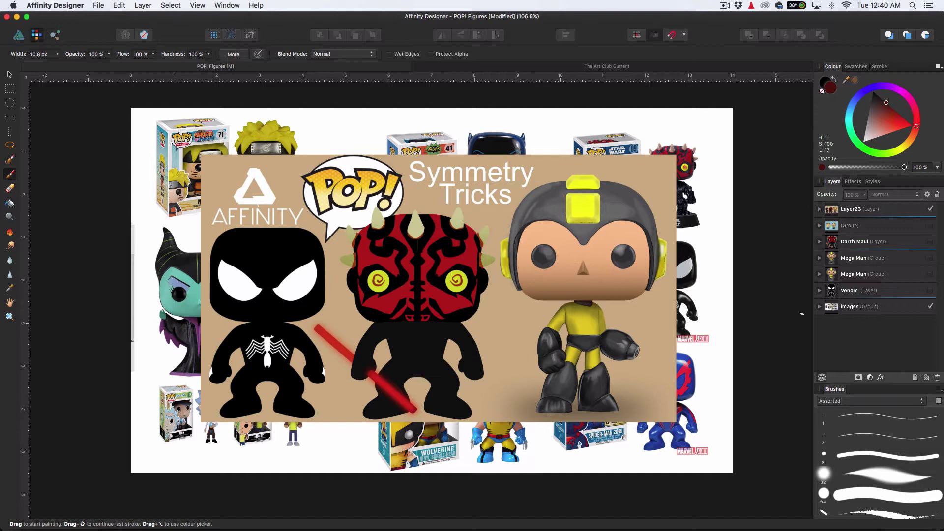
- Switch to the Designer Persona and show the Darth Maul layer in place of Layer23
left_click(19, 34)
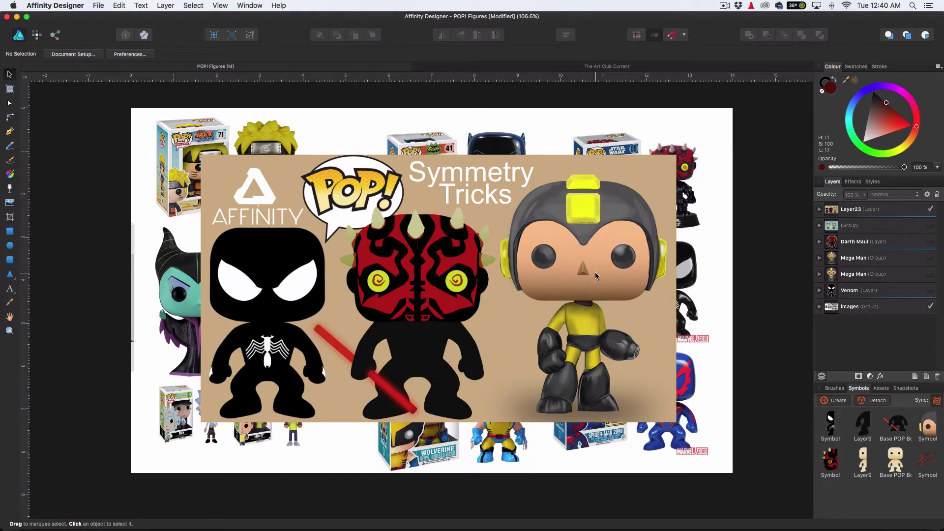
left_click(930, 210)
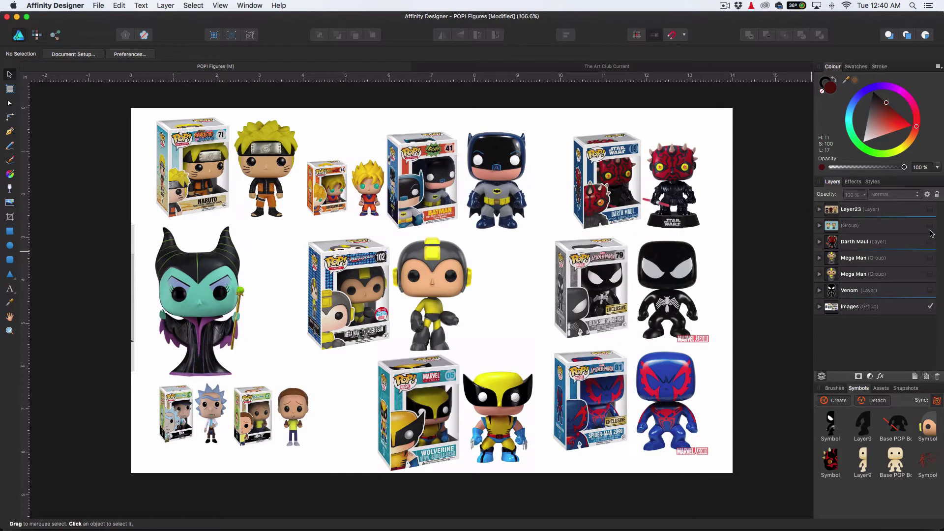
left_click(930, 242)
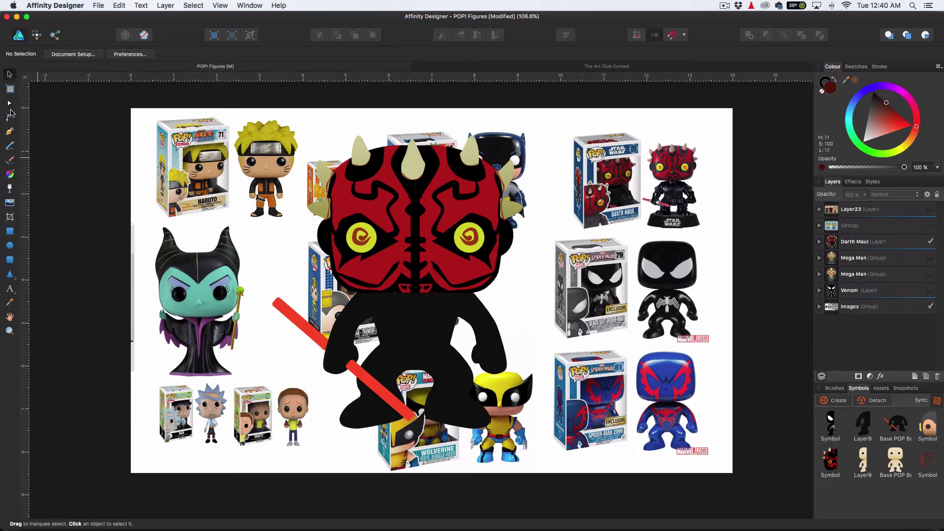
- Reshape the black forehead marking on the left half of Darth Maul's face by moving part of its curve with the Node tool
key("a")
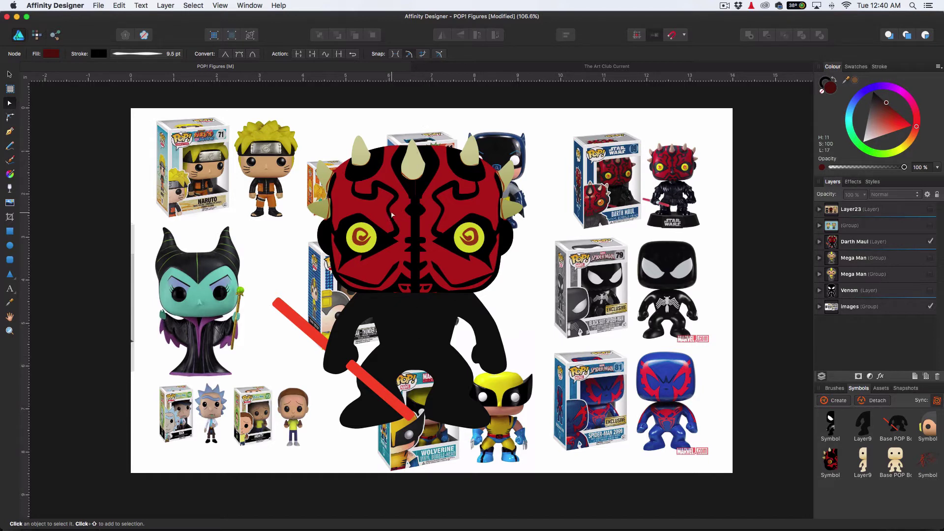
left_click(388, 209)
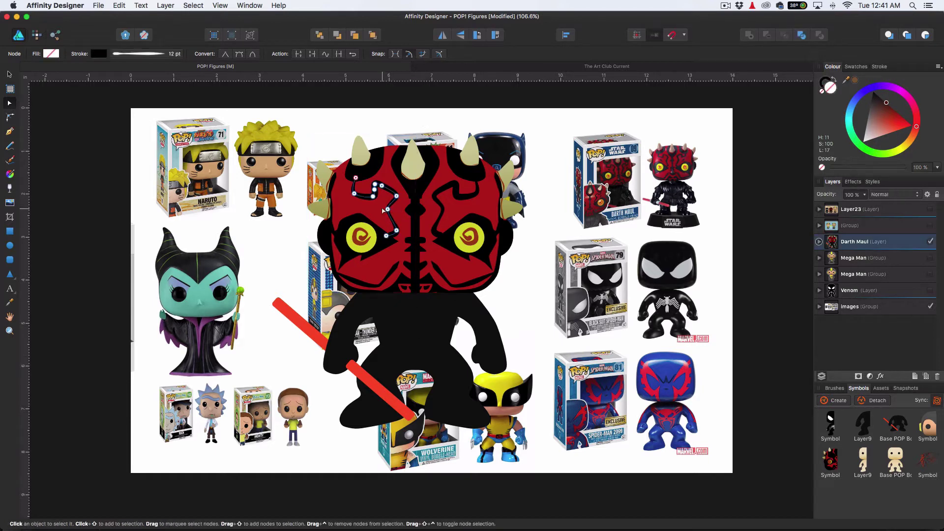
mouse_move(388, 209)
left_mouse_down()
mouse_move(377, 216)
mouse_move(371, 205)
left_mouse_up()
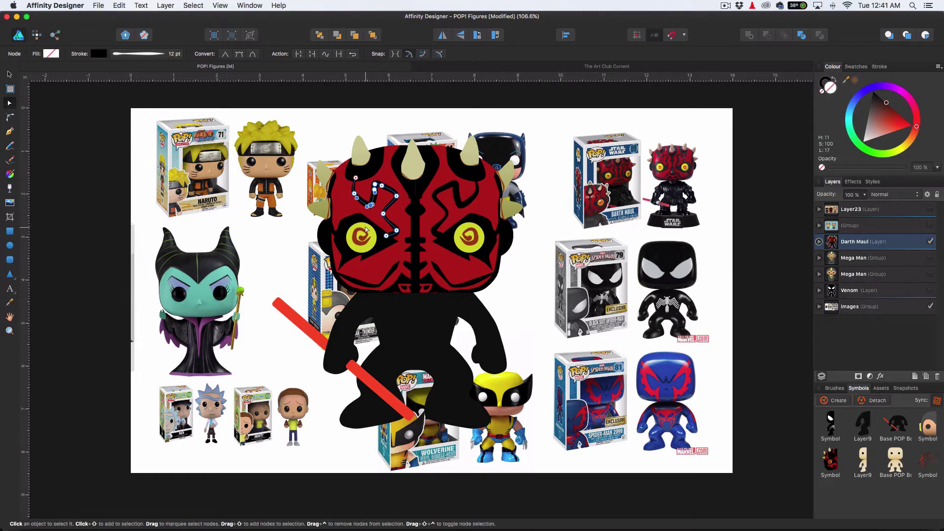
- Move the yellow eye on the left half of Darth Maul's face slightly upward and nudge it two steps to the right
left_click(365, 227)
key("v")
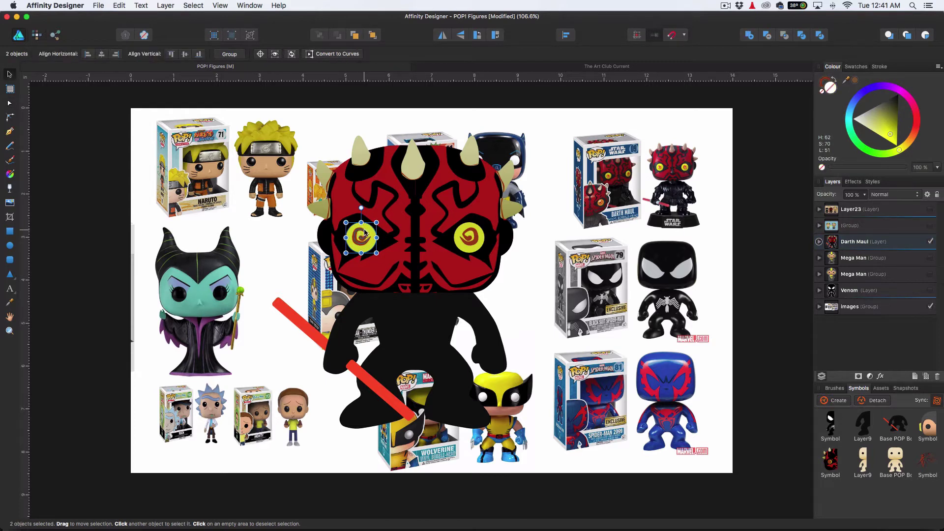
mouse_move(359, 235)
left_mouse_down()
mouse_move(384, 231)
mouse_move(385, 210)
mouse_move(344, 210)
mouse_move(339, 236)
mouse_move(367, 256)
mouse_move(364, 230)
left_mouse_up()
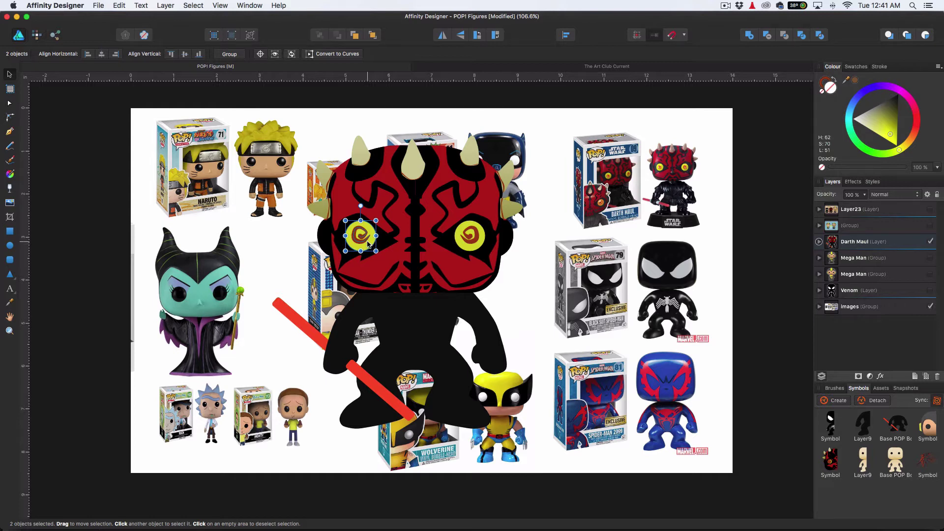
key("Right")
key("Right")
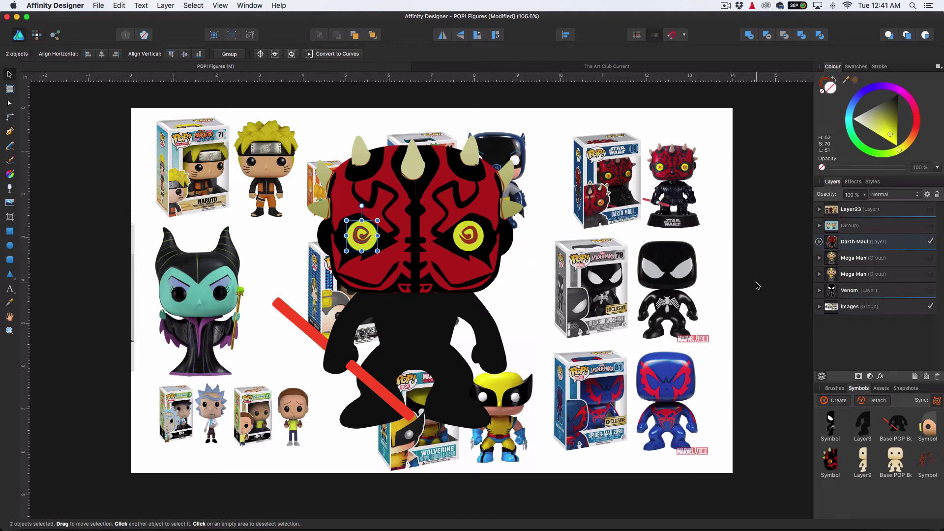
- Hide the Darth Maul layer, show Layer23 and clear the selection
left_click(930, 241)
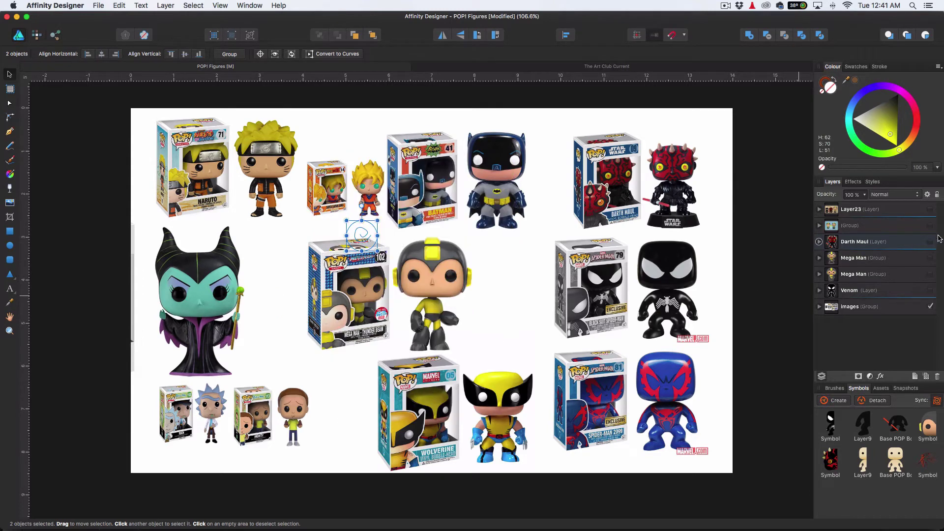
left_click(931, 210)
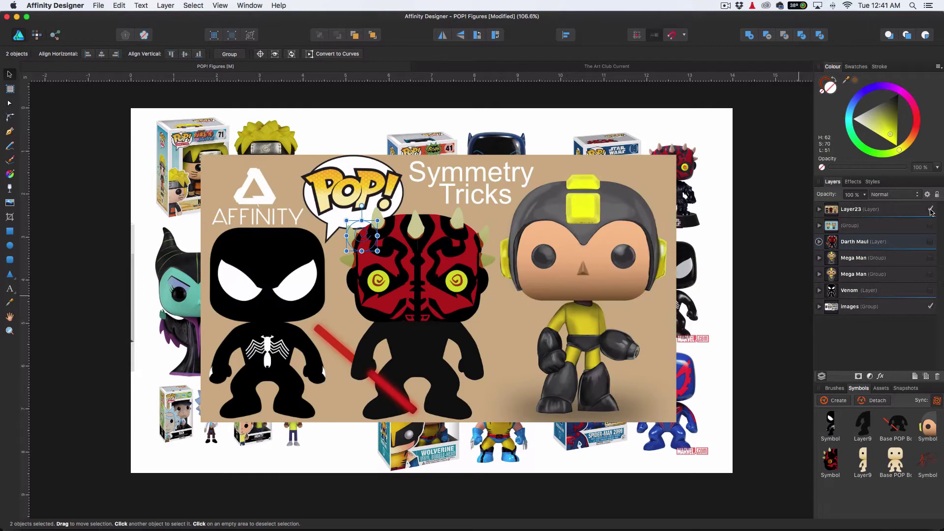
left_click(762, 364)
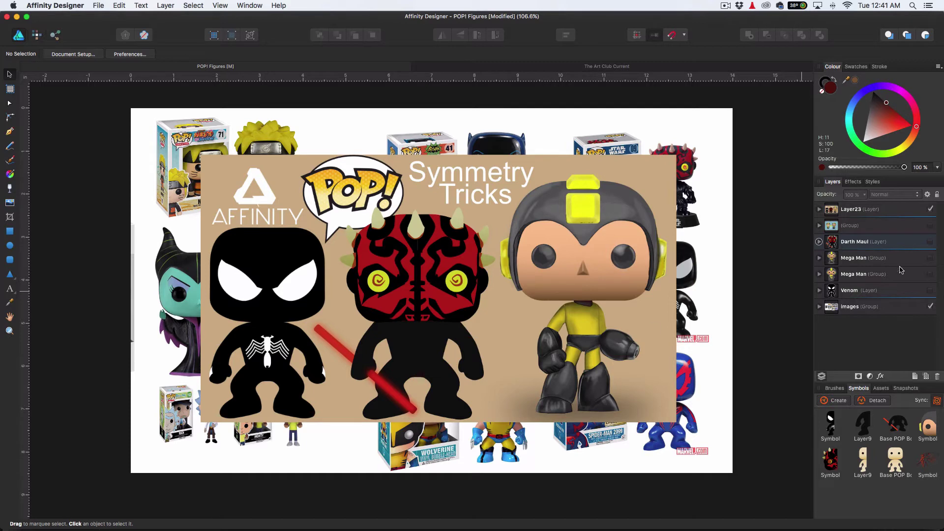
- Preview the unnamed shading group and Layer23 in turn, leaving only the Images group visible
left_click(930, 209)
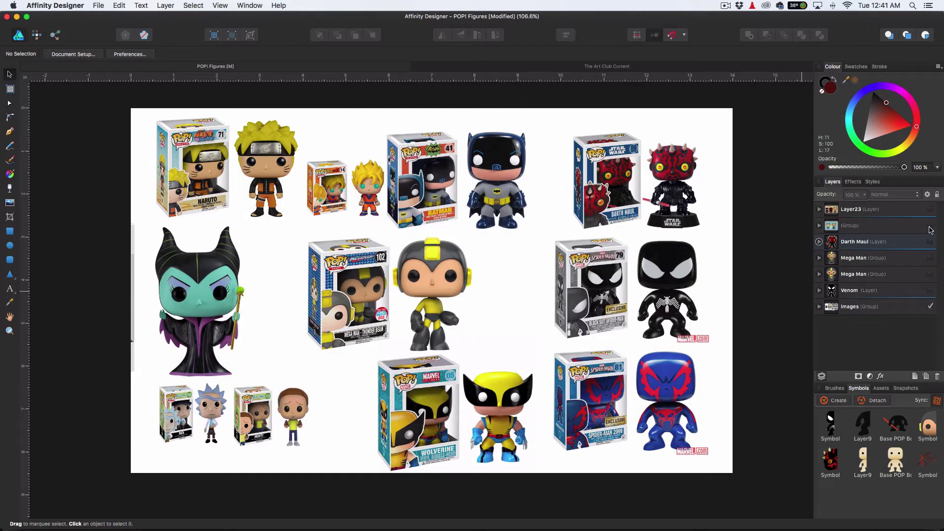
left_click(931, 226)
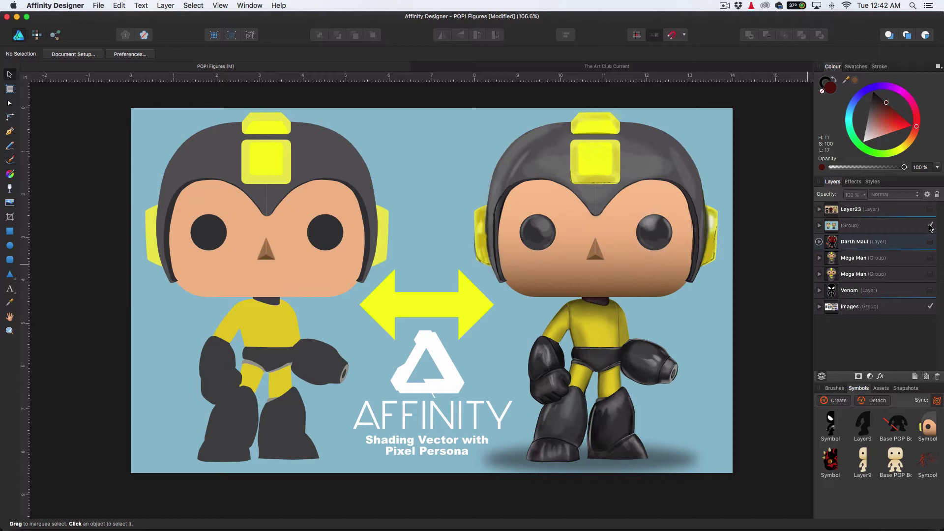
left_click(931, 226)
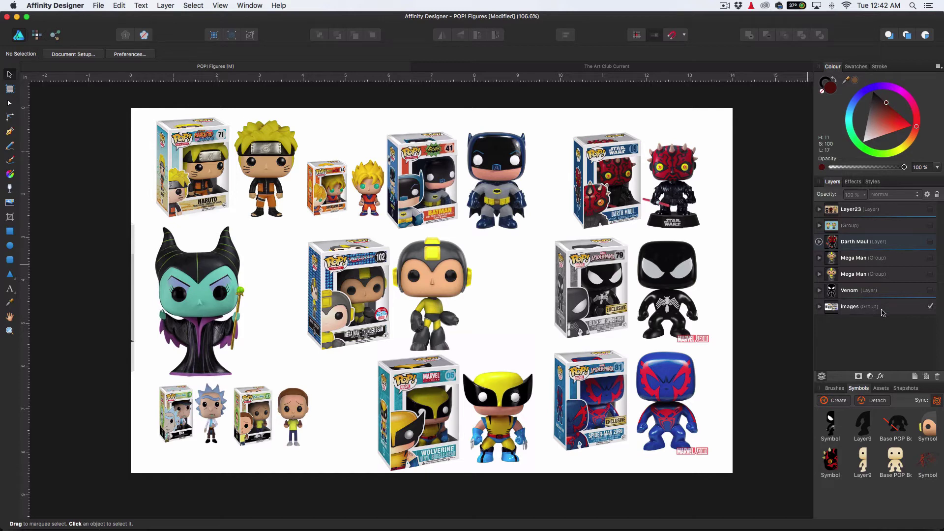
left_click(931, 209)
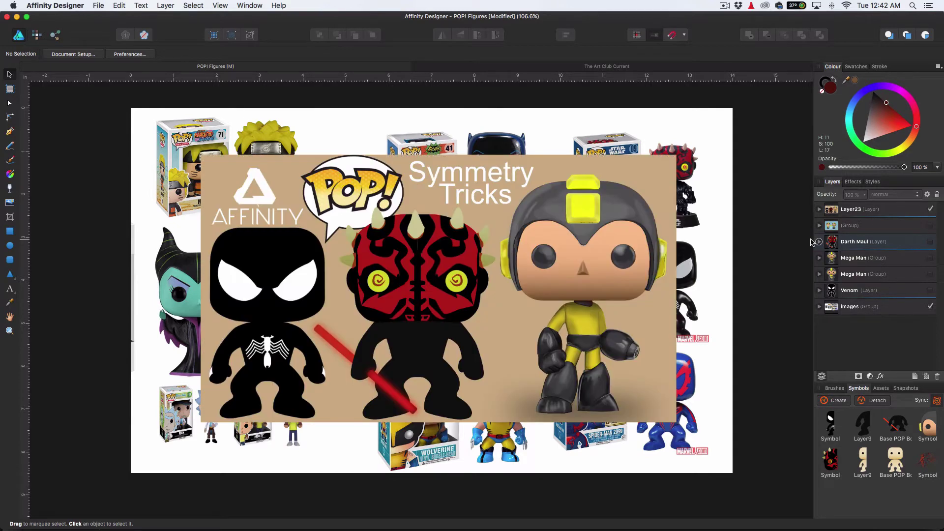
left_click(925, 212)
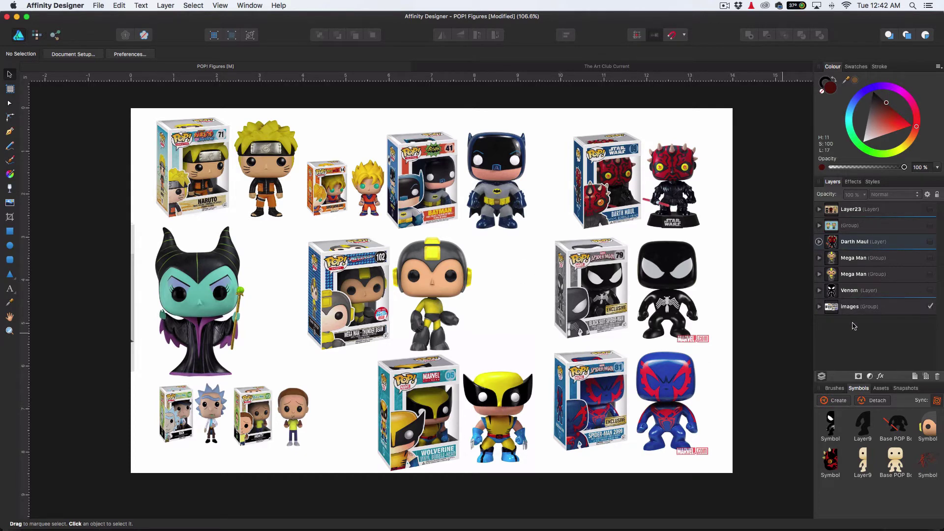
- Duplicate the pop Wolverine image inside the Images group
left_click(819, 307)
scroll(871, 320, "down", 3)
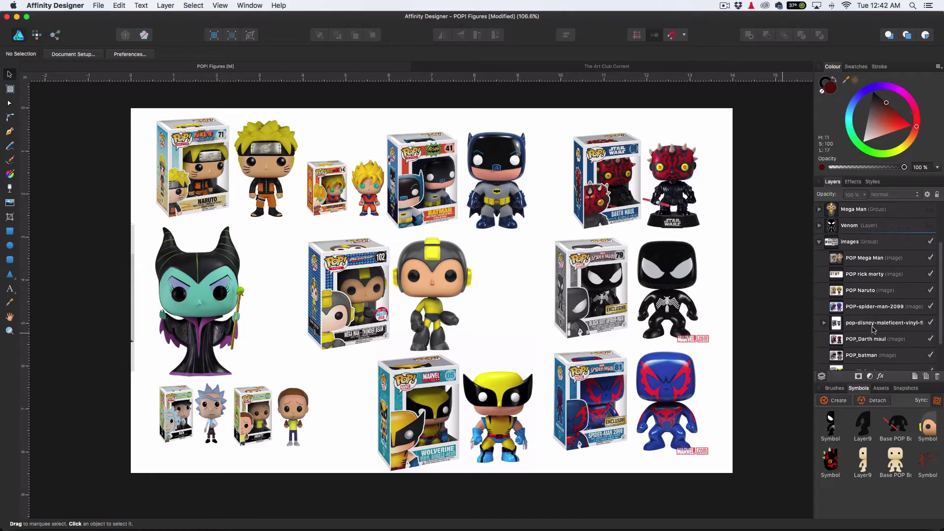
left_click(564, 433)
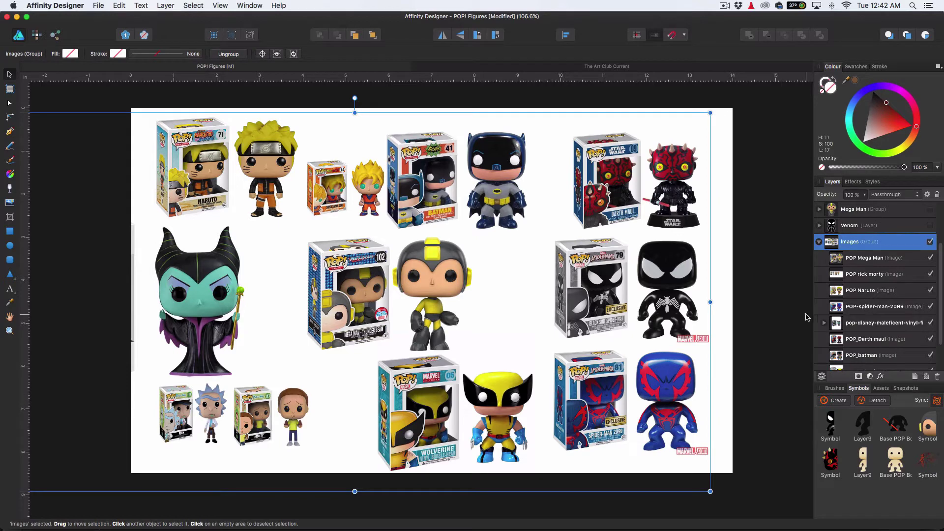
scroll(871, 325, "down", 1)
scroll(870, 325, "down", 1)
left_click(872, 350)
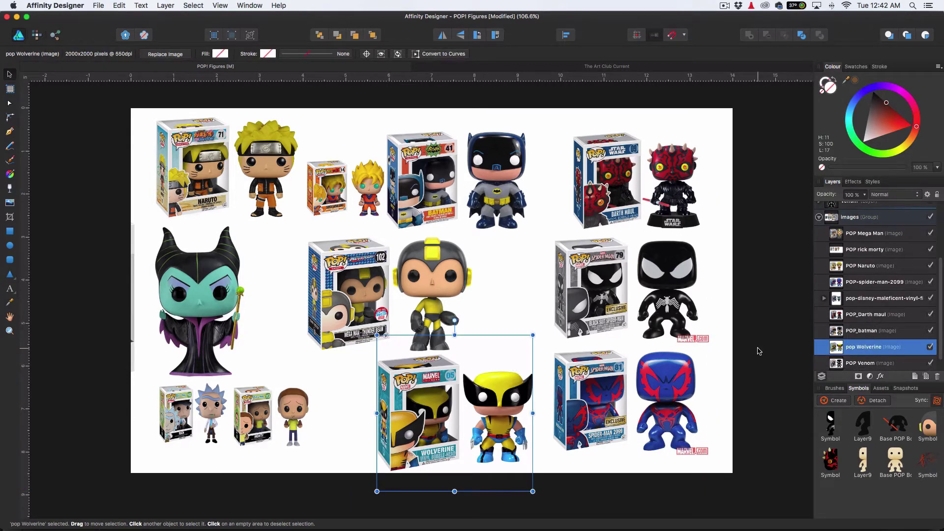
key("super+j")
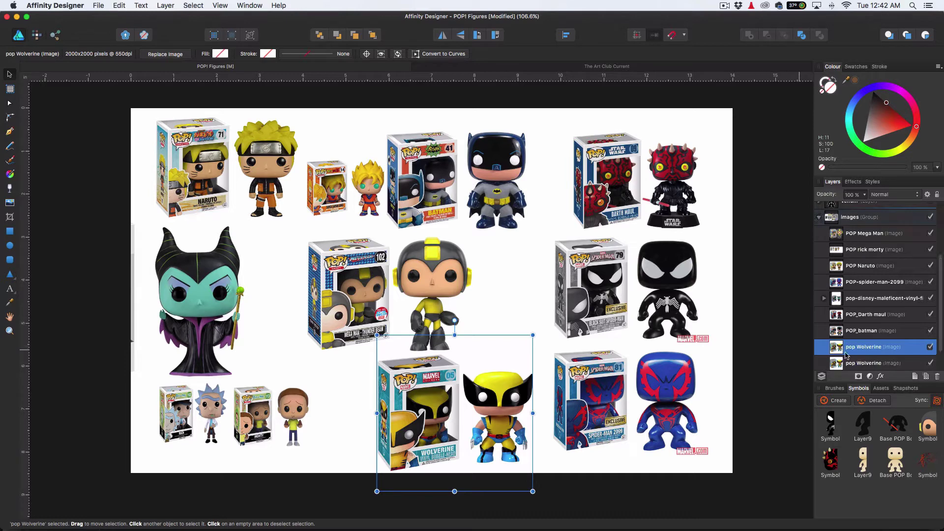
- Move one pop Wolverine image out of the Images group to just above the Darth Maul layer and collapse the group
left_click_drag(873, 355, 824, 232)
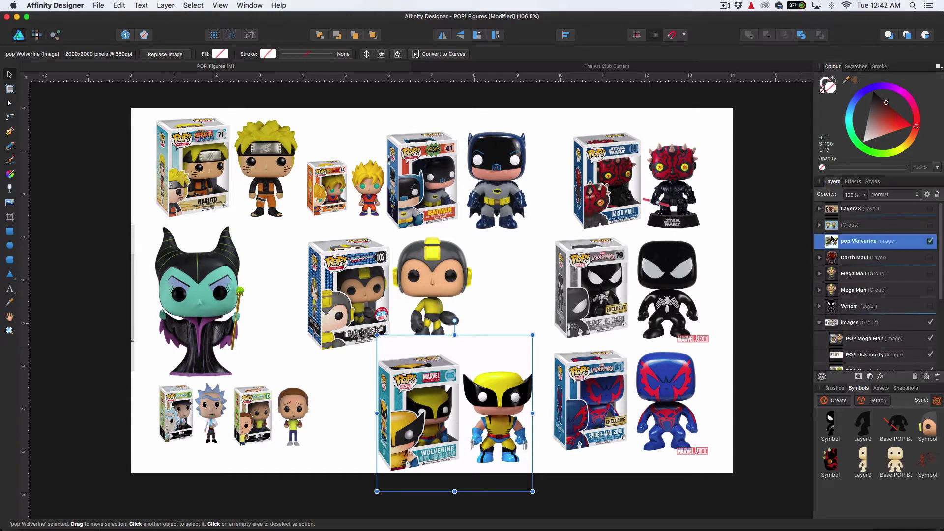
scroll(865, 295, "down", 3)
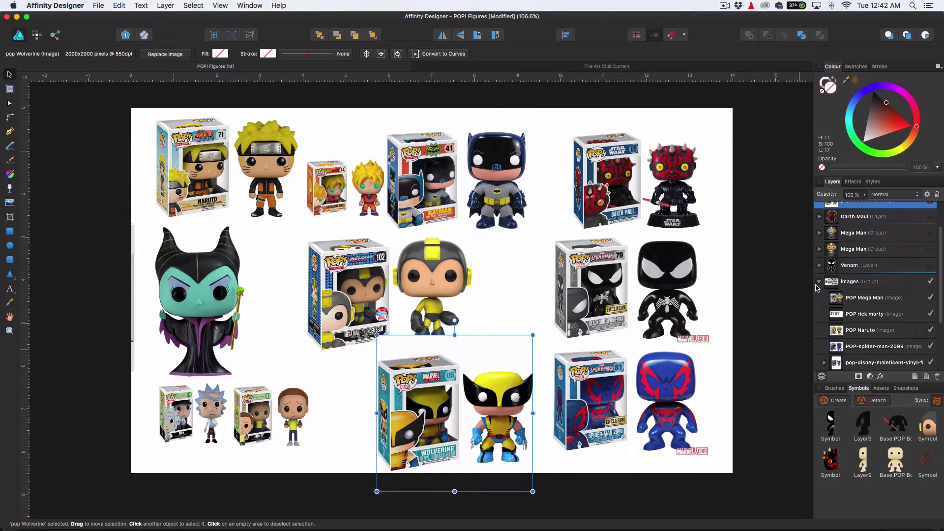
left_click(819, 282)
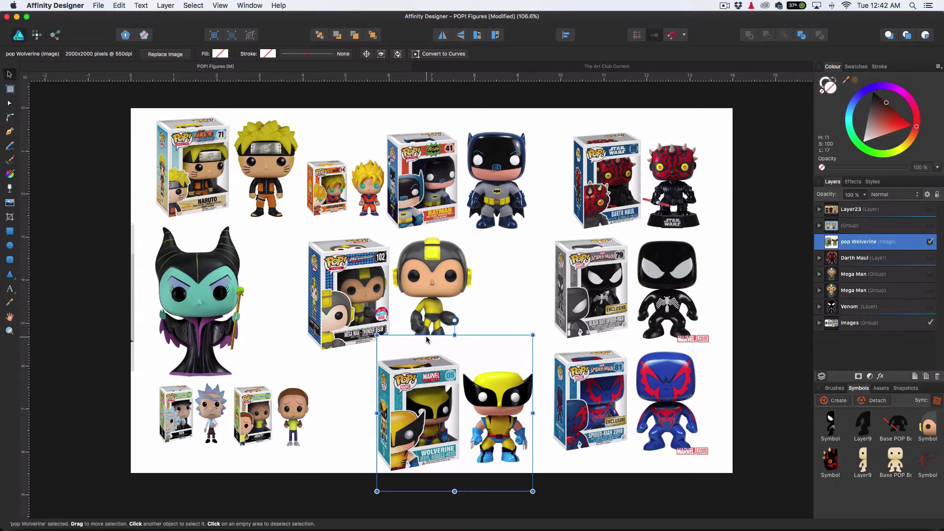
left_click(761, 360)
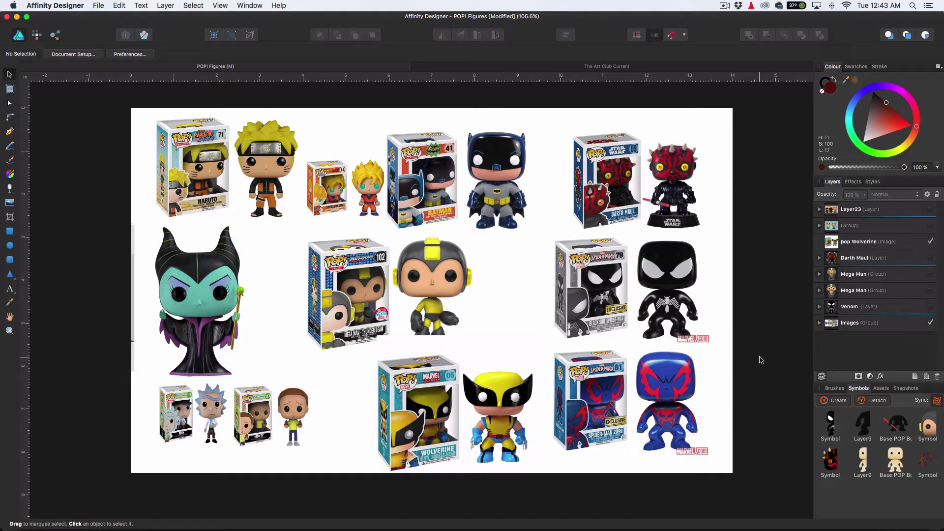
- View The Art Club Current document, return to POP! Figures and briefly preview the Darth Maul layer
scroll(761, 360, "down", 3)
scroll(762, 360, "left", 3)
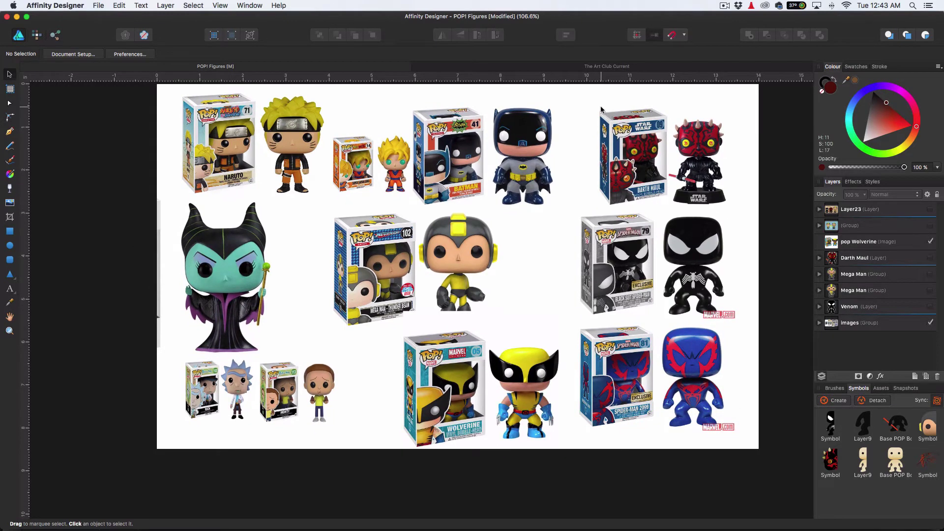
left_click(600, 67)
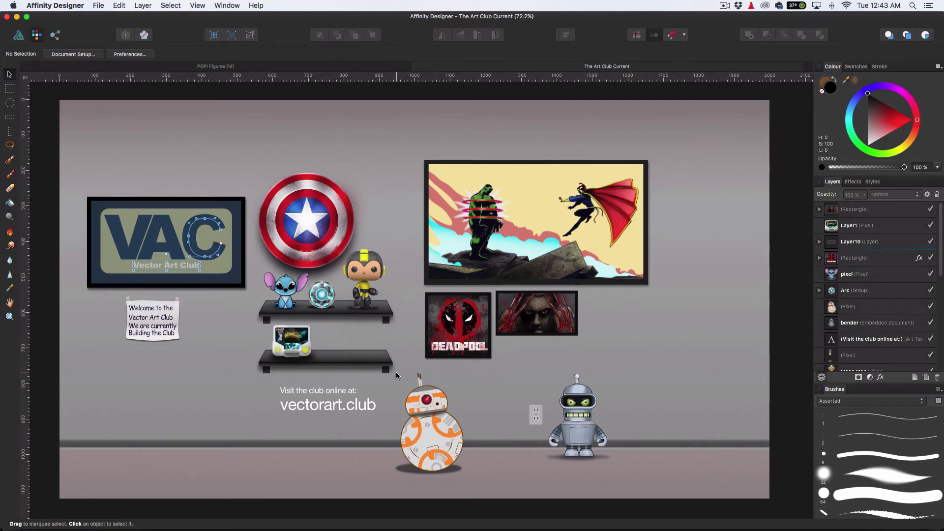
left_click(273, 69)
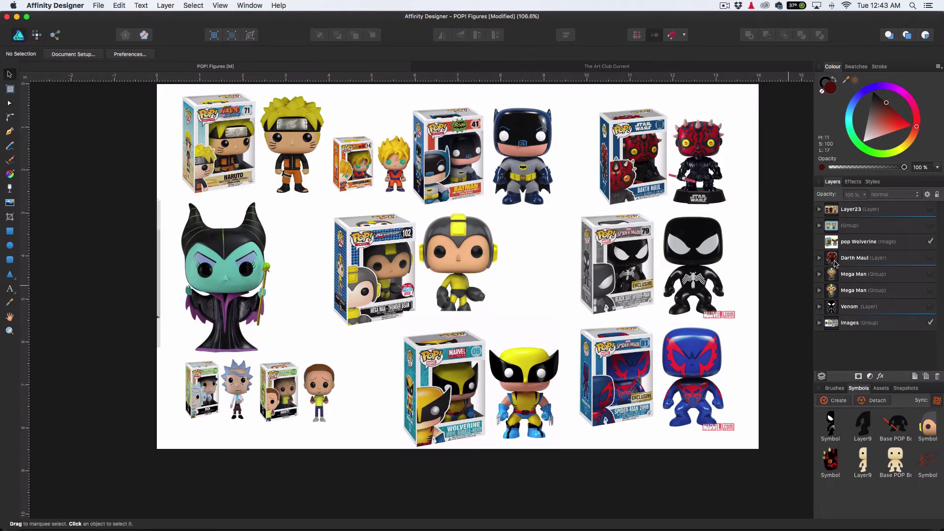
left_click(931, 257)
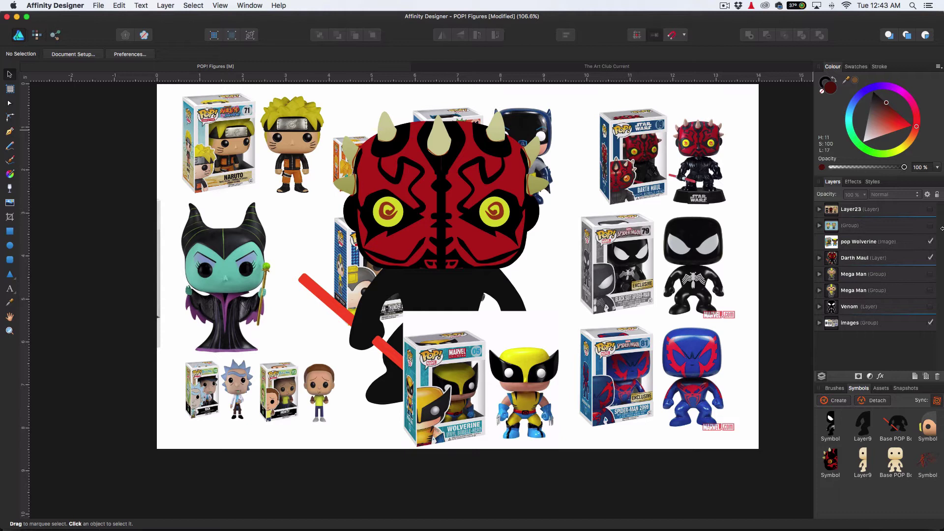
left_click(931, 258)
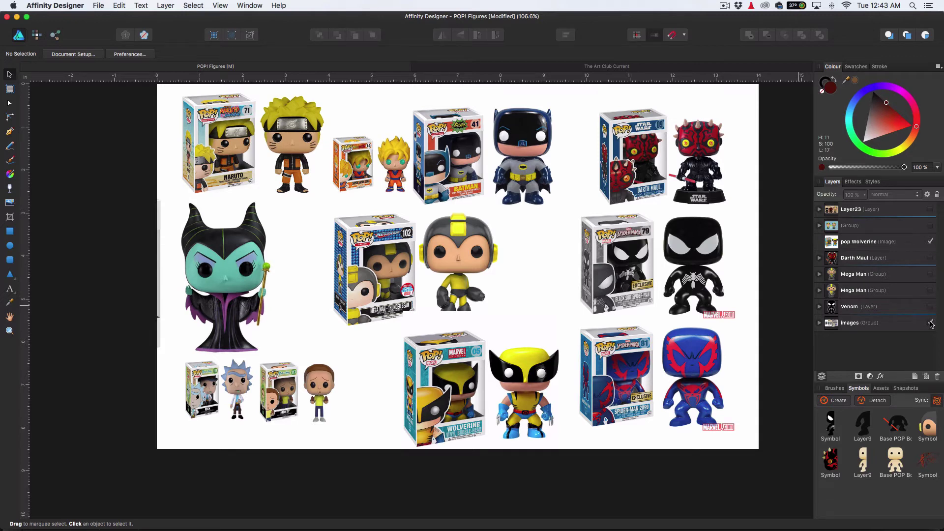
- Hide the Images group, and move and enlarge the separate pop Wolverine image to span nearly the full height of the page
left_click(930, 323)
left_click(442, 376)
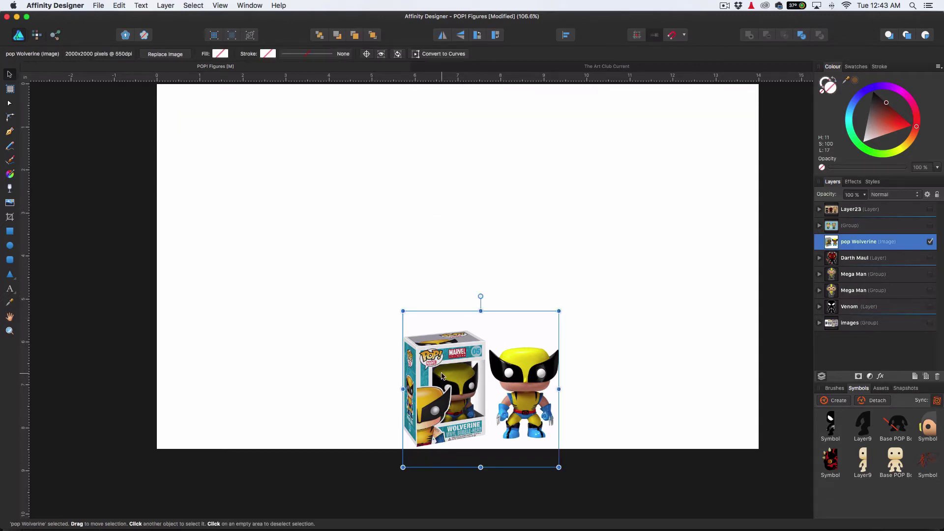
left_click_drag(451, 362, 227, 167)
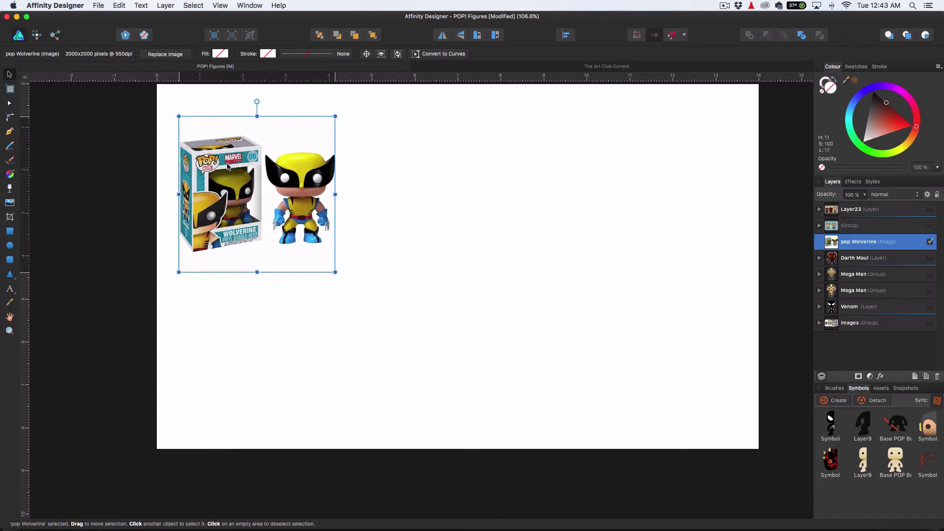
left_click_drag(336, 272, 581, 399)
left_click_drag(432, 320, 457, 298)
left_click(709, 320)
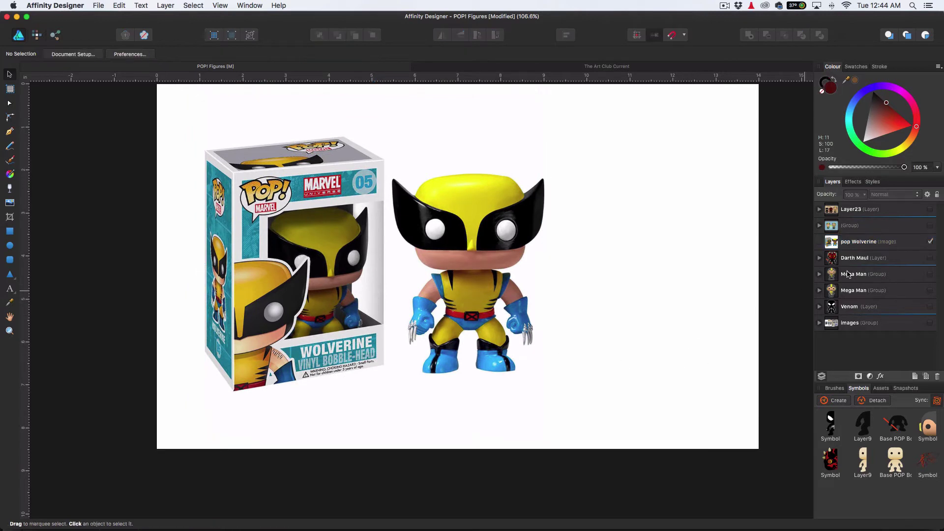
- Add a new empty layer to the document
left_click(905, 242)
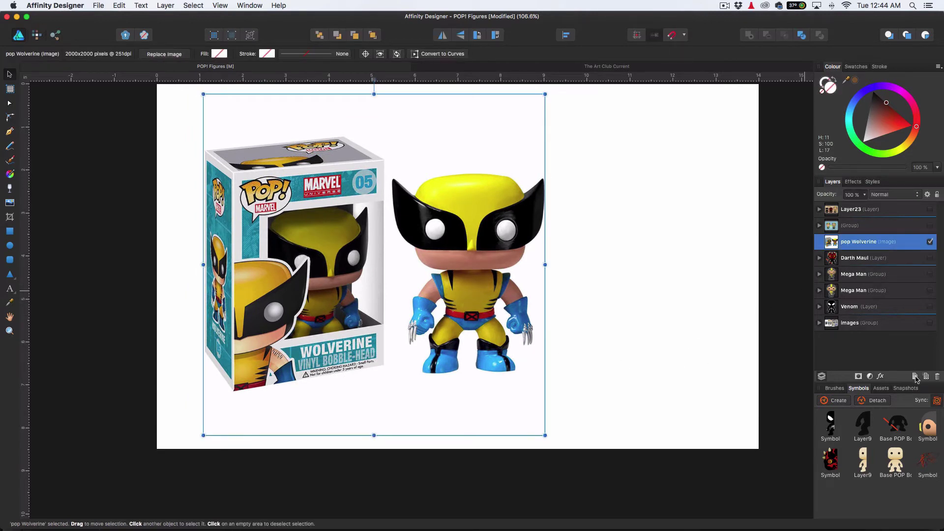
left_click(915, 377)
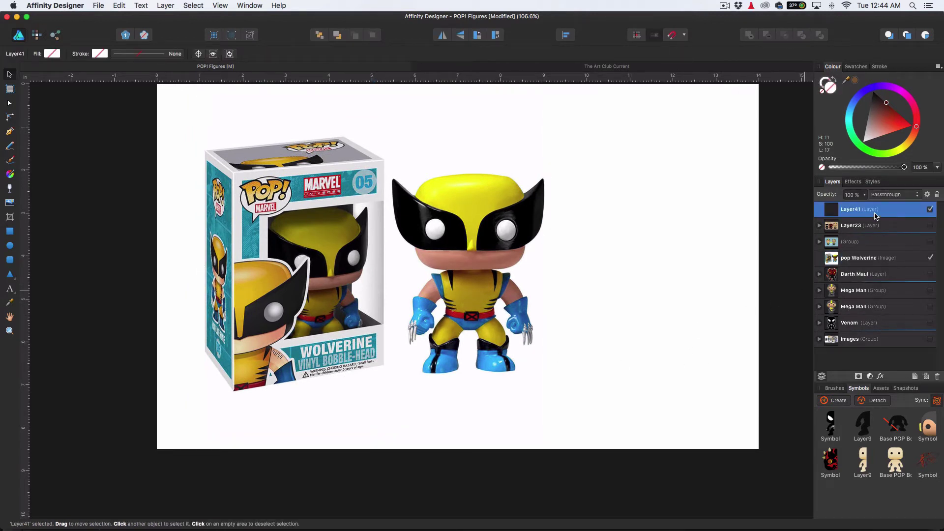
- Move the new layer directly above the pop Wolverine image and draw a rounded rectangle on it covering the figure's head
left_click_drag(876, 210, 831, 254)
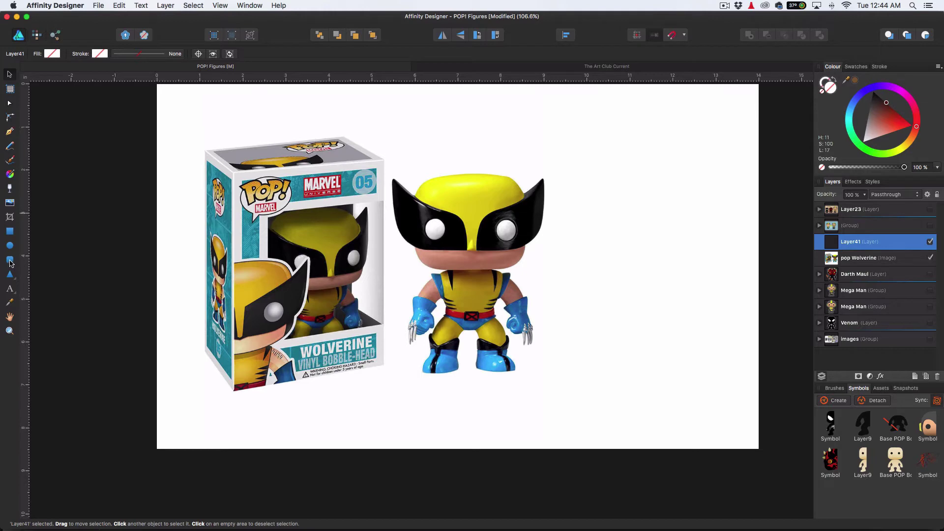
left_click(10, 260)
scroll(412, 169, "up", 3)
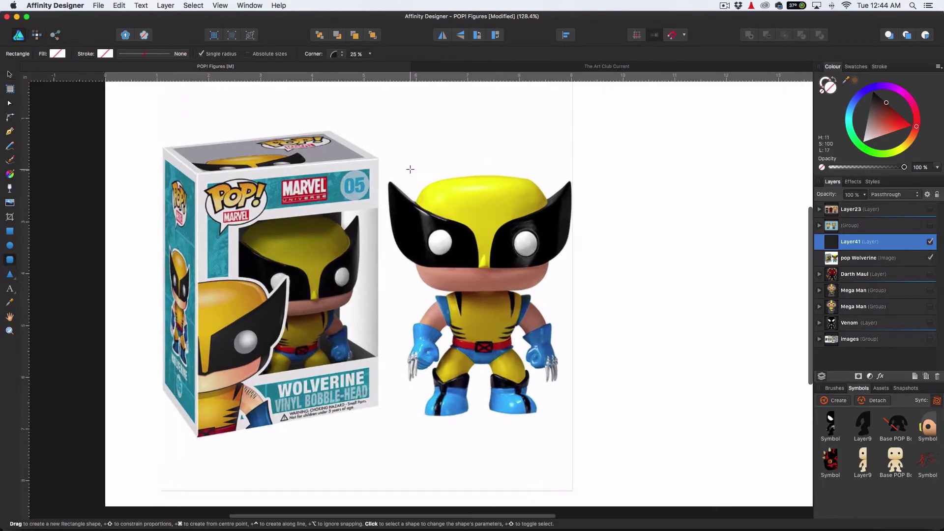
left_click_drag(415, 178, 569, 306)
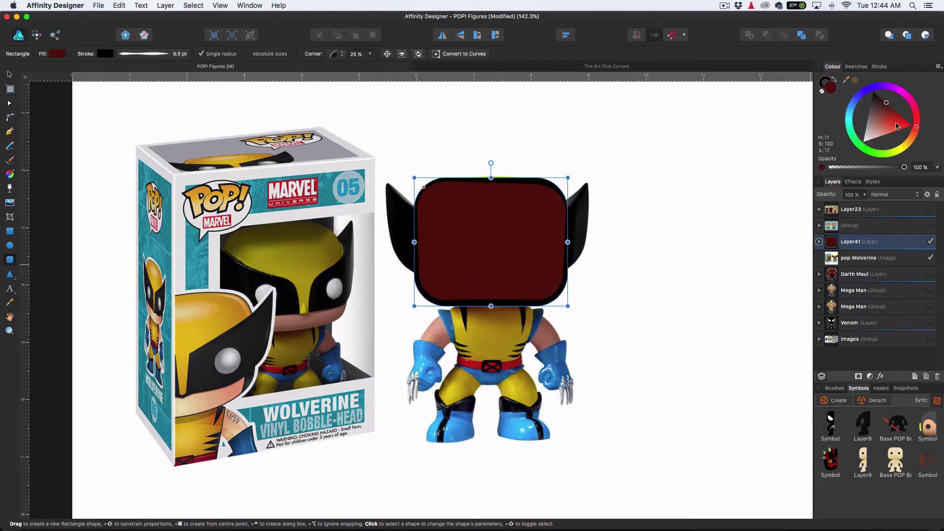
- Fill the rounded rectangle with a skin tone of H 23, S 67, L 72 and set its stroke to none
left_click_drag(897, 126, 915, 133)
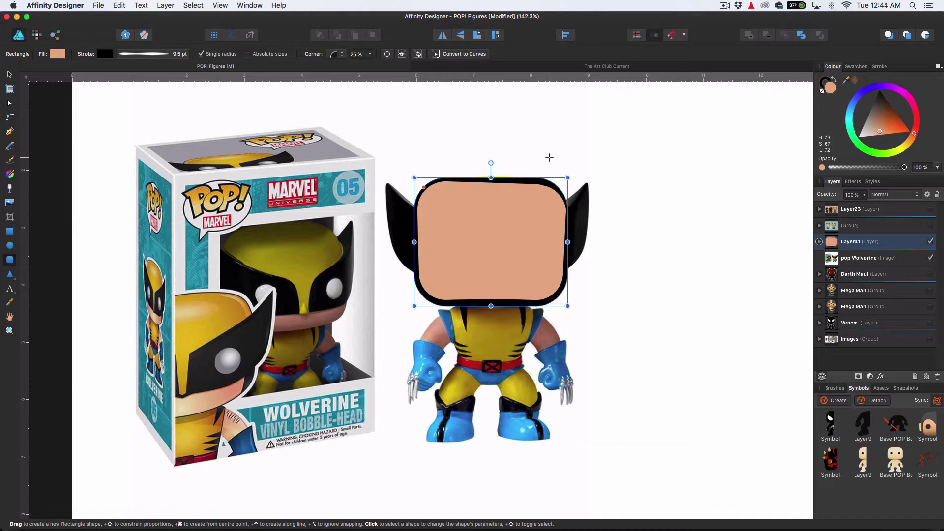
left_click(143, 55)
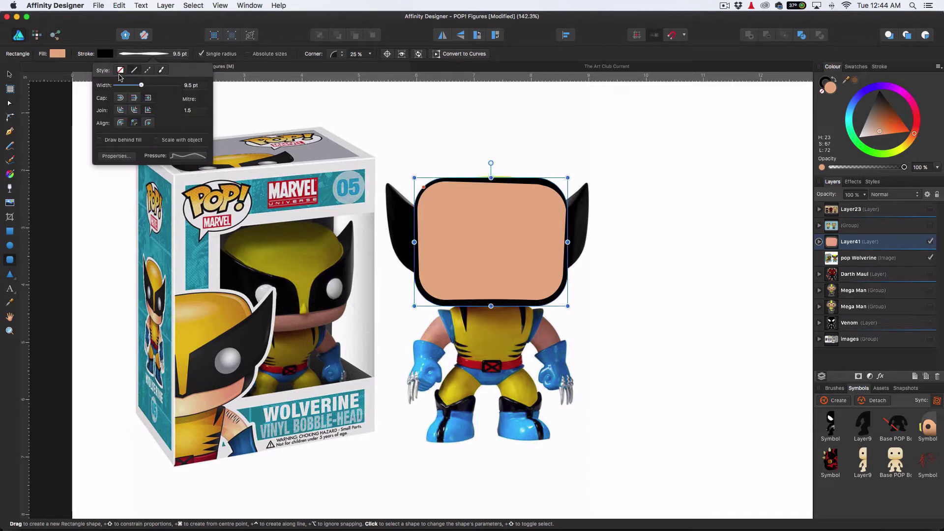
left_click(120, 71)
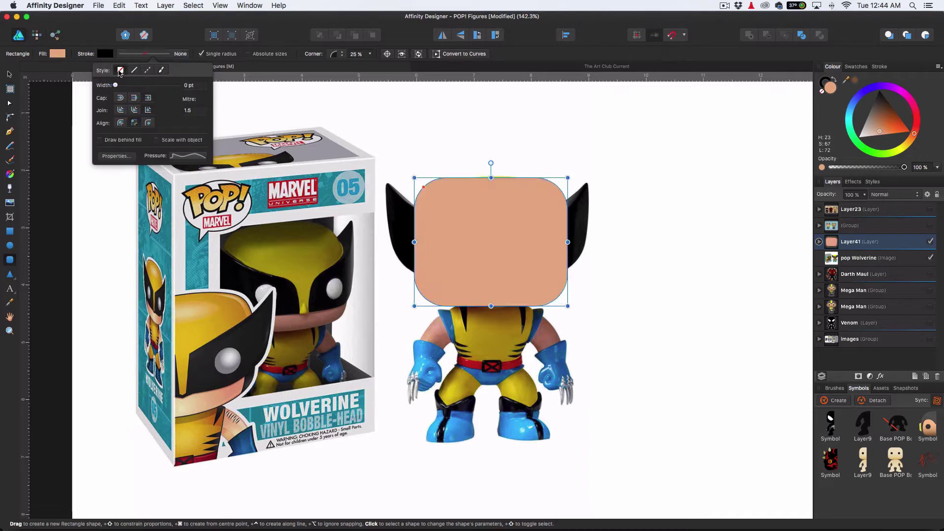
- Set the layer's opacity to 50% and move and resize the rounded rectangle to fit the Wolverine head underneath
left_click(9, 74)
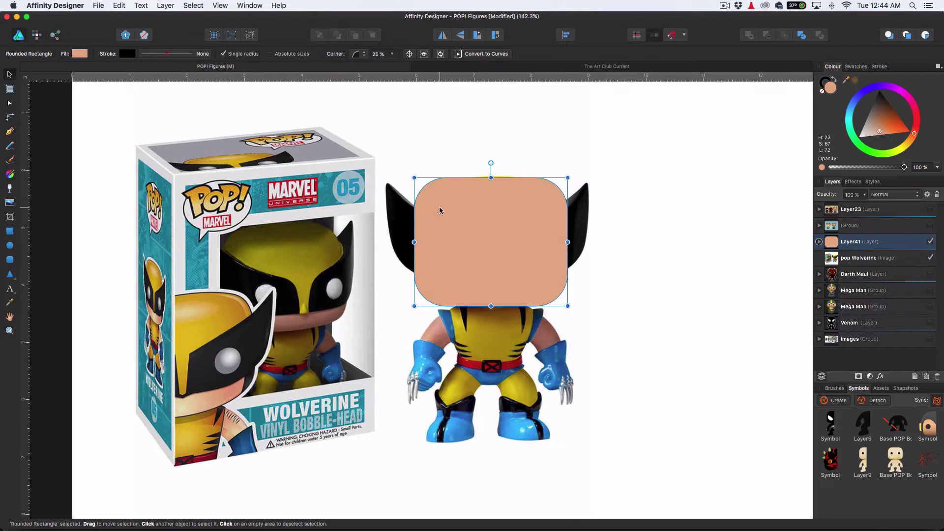
left_click_drag(439, 210, 442, 209)
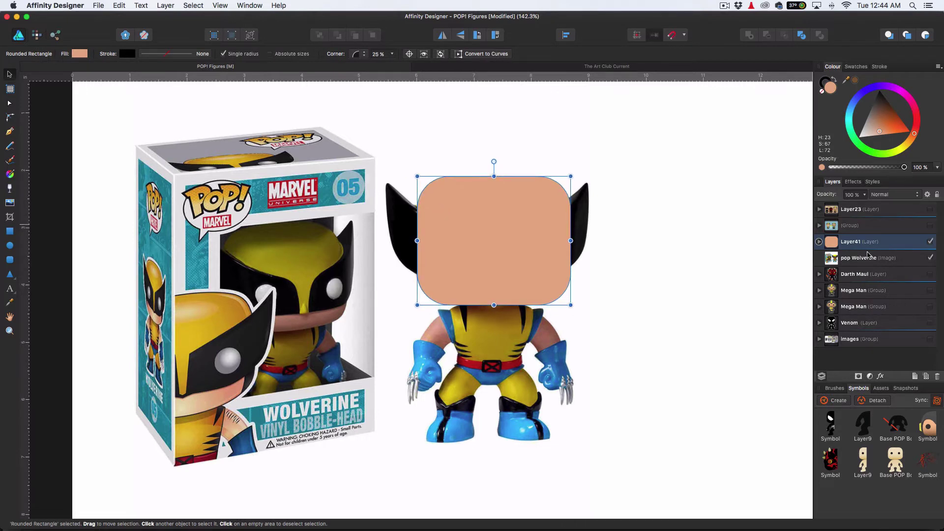
left_click(894, 244)
key("5")
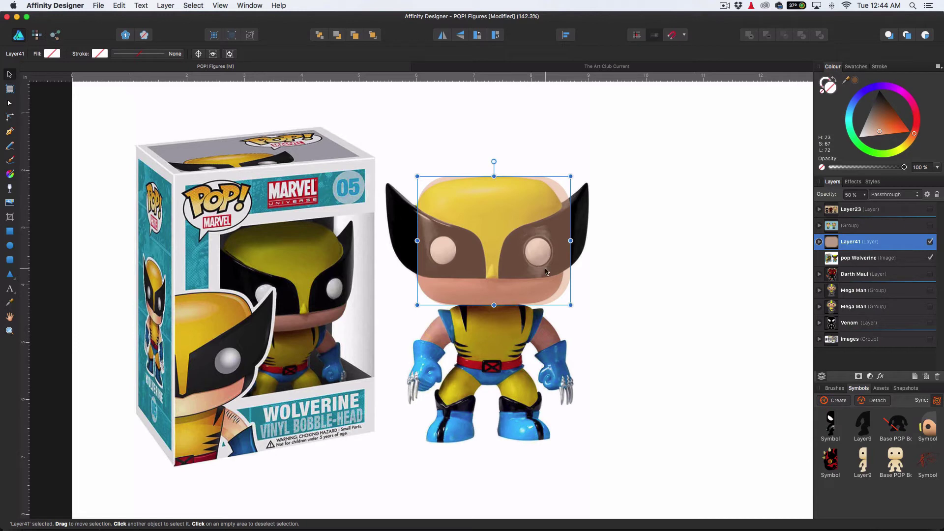
left_click_drag(570, 304, 551, 301)
left_click_drag(488, 296, 488, 304)
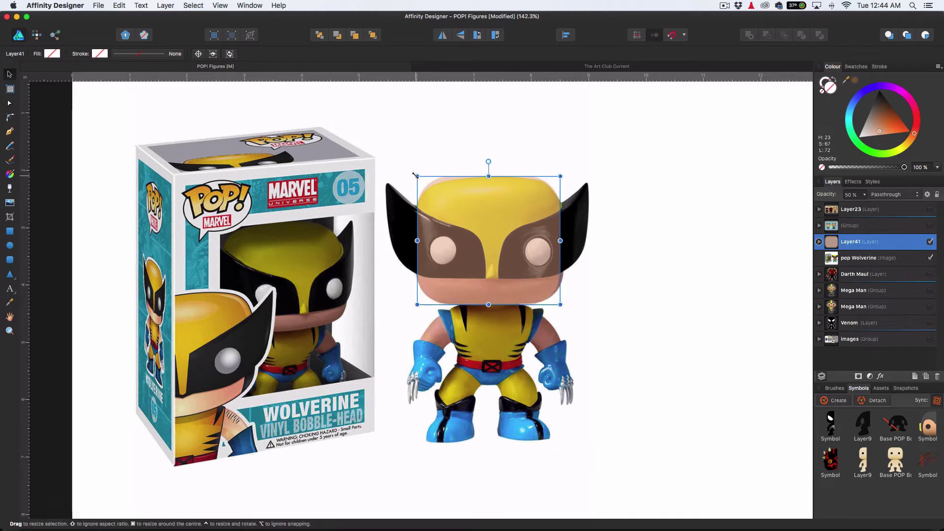
left_click_drag(415, 178, 414, 176)
- Set the rounded rectangle's corner radius to 22%
left_click(481, 201)
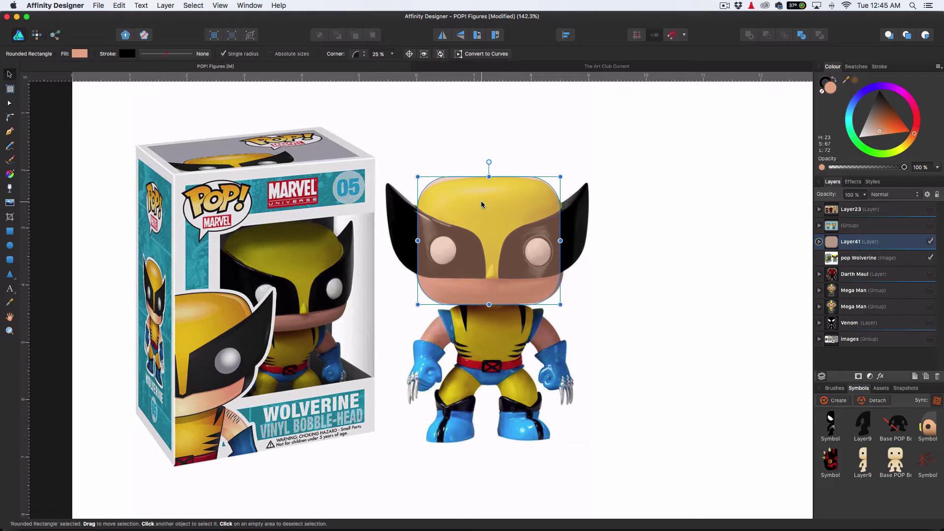
left_click(392, 54)
mouse_move(391, 67)
left_mouse_down()
mouse_move(401, 68)
mouse_move(389, 69)
left_mouse_up()
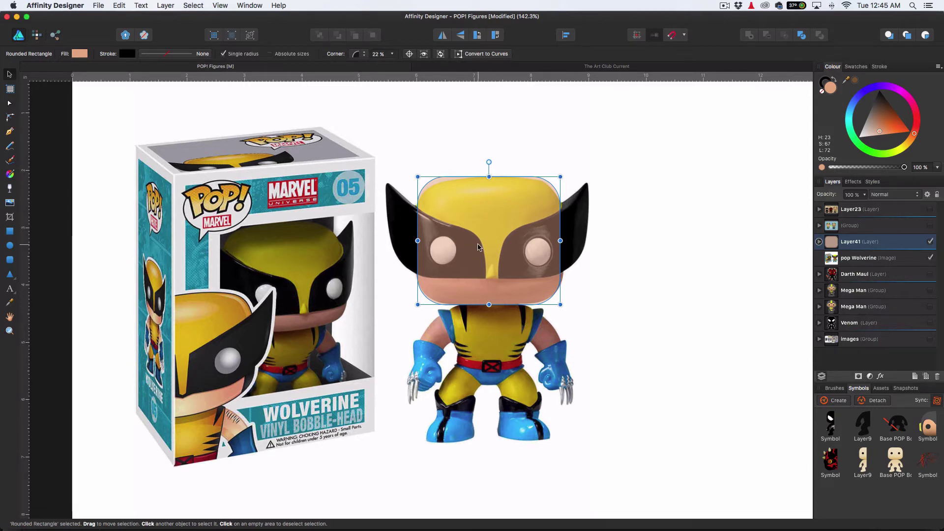
- Convert the rounded rectangle to curves and adjust its nodes to follow the head, bringing the two top nodes closer together
scroll(481, 246, "up", 2)
scroll(480, 246, "up", 3)
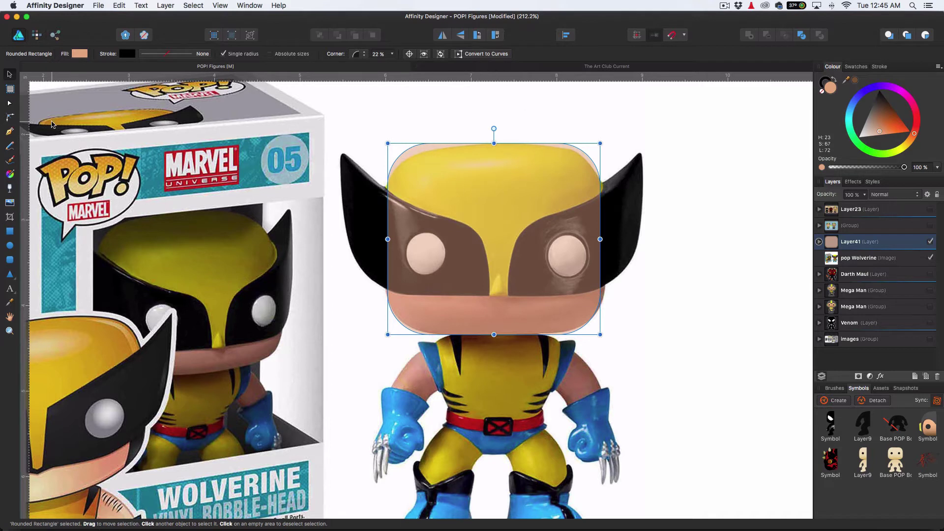
left_click(9, 103)
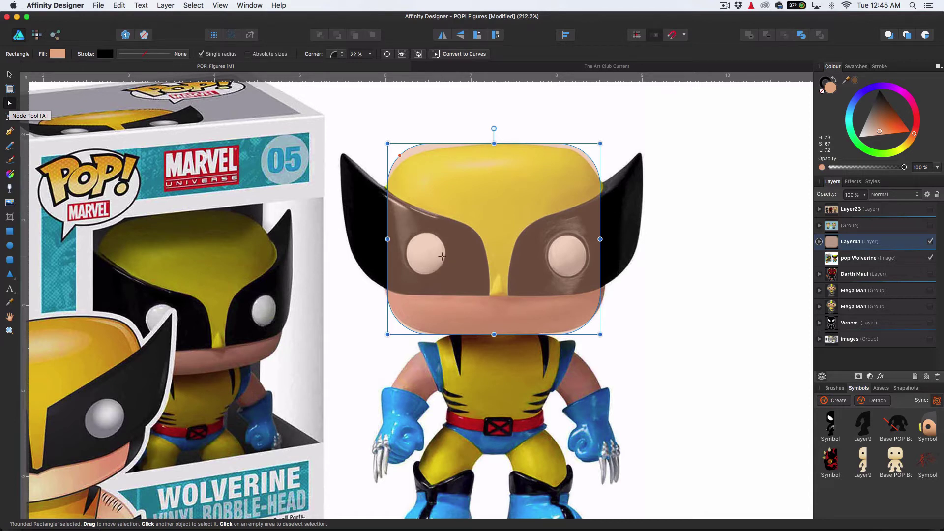
left_click(454, 54)
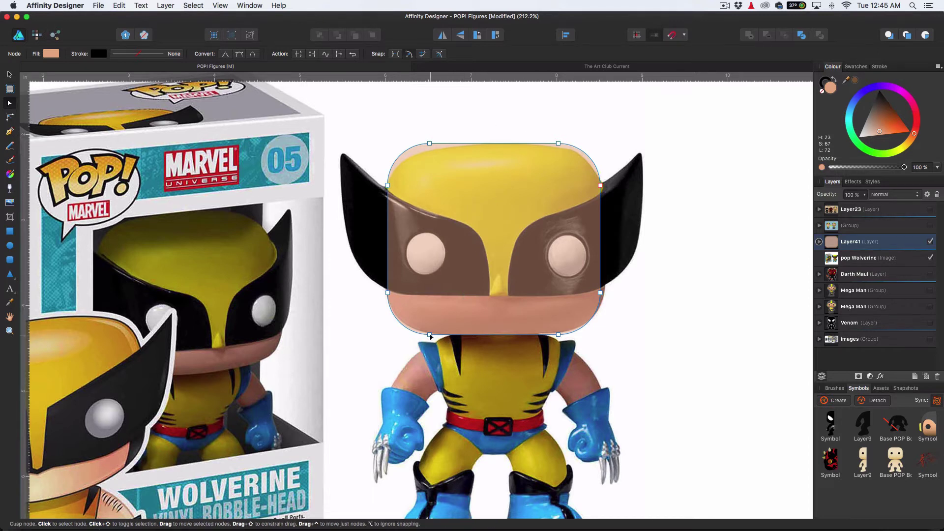
left_click(429, 335)
left_click_drag(431, 336, 432, 335)
left_click(559, 335)
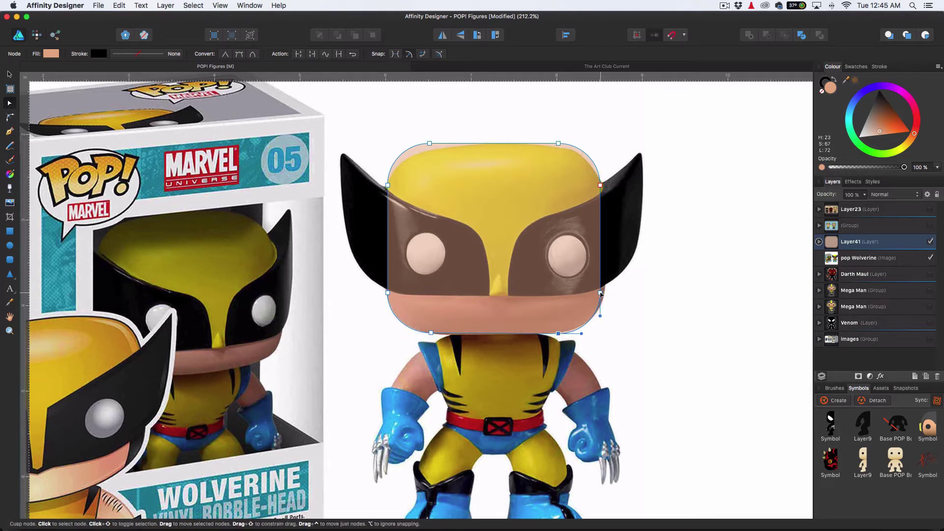
left_click_drag(601, 293, 602, 293)
left_click_drag(559, 144, 540, 146)
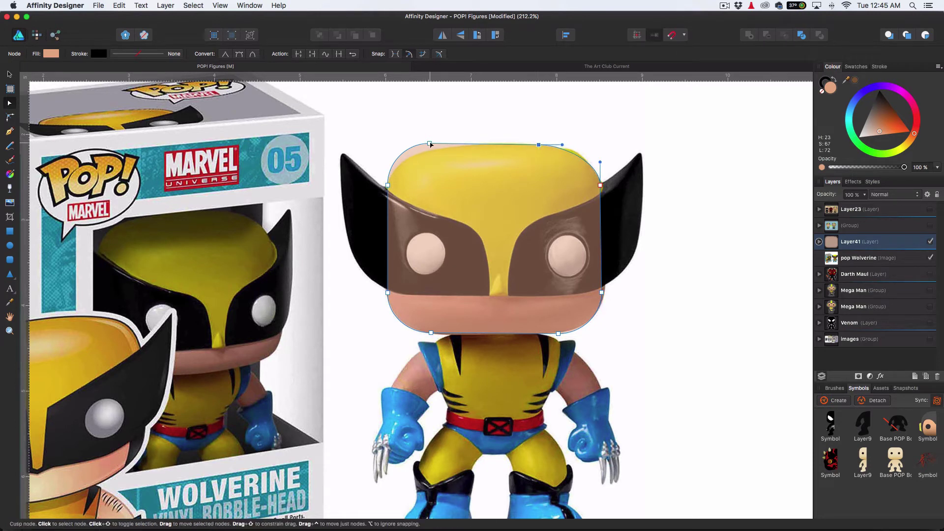
left_click_drag(430, 144, 456, 146)
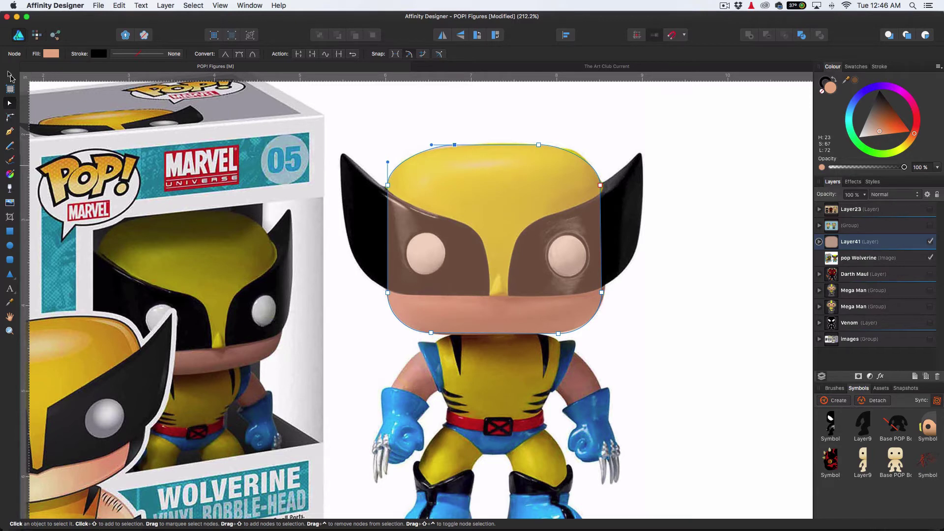
- Add a vertical guide through the horizontal centre of the head shape
left_click(10, 76)
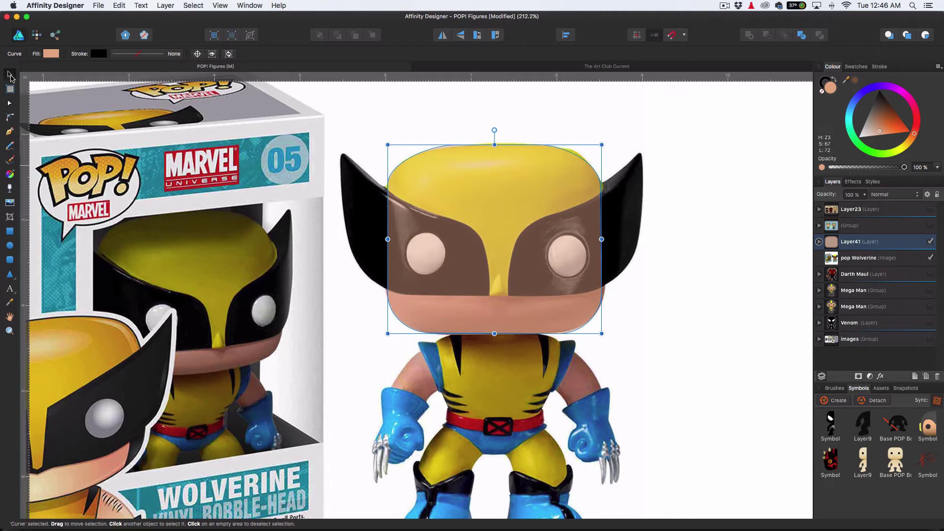
left_click_drag(25, 117, 537, 130)
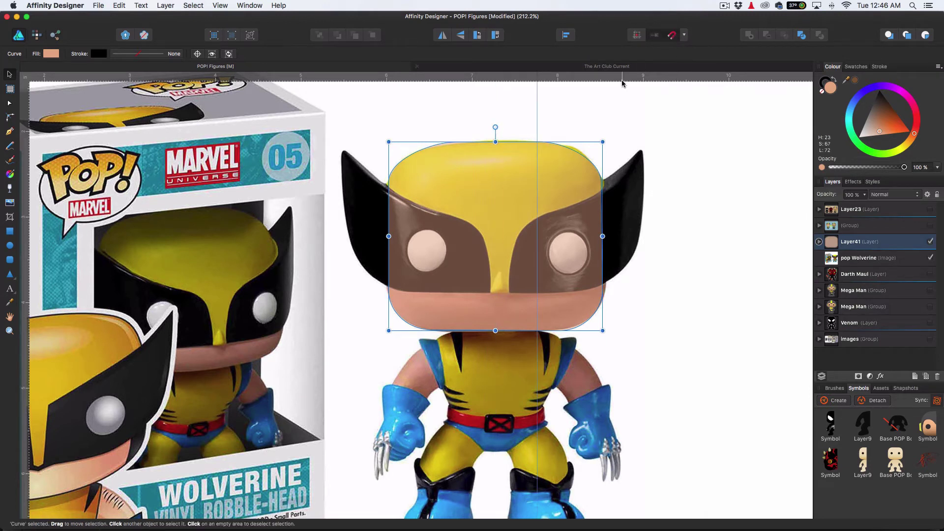
left_click_drag(537, 108, 499, 109)
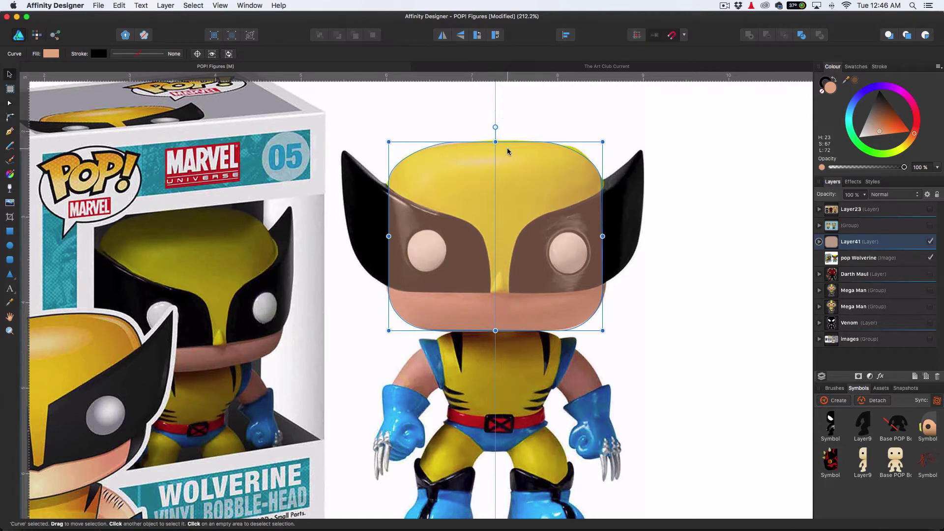
- Add nodes where the guide crosses the head shape's top and bottom edges, and delete the nodes of its right half
left_click(9, 103)
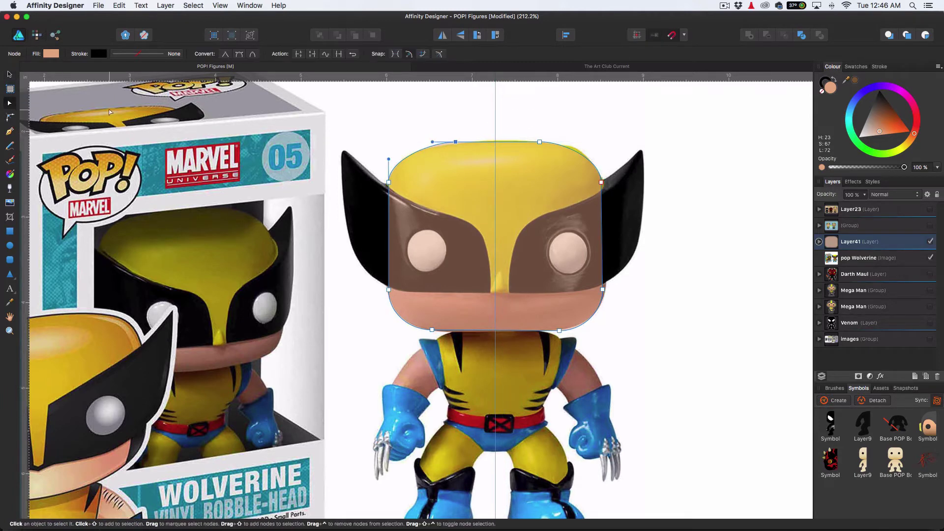
scroll(504, 148, "up", 5)
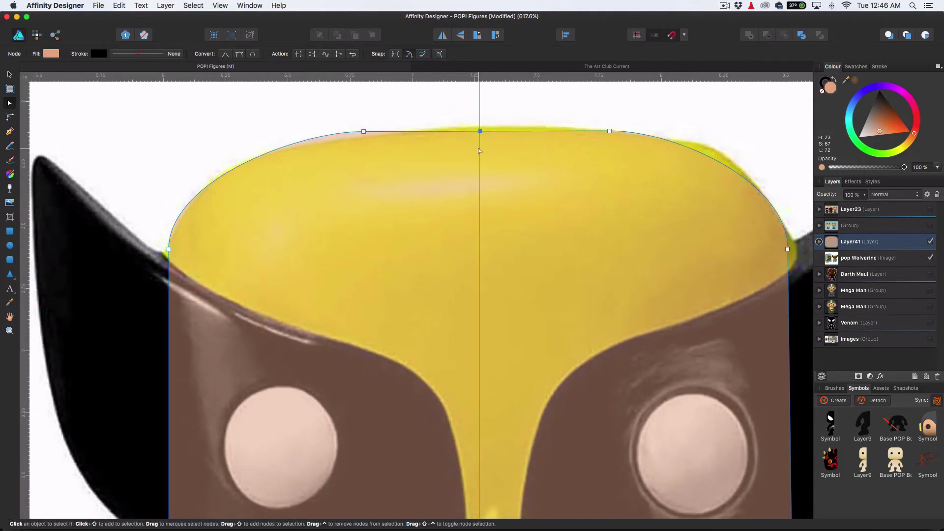
scroll(481, 142, "down", 10)
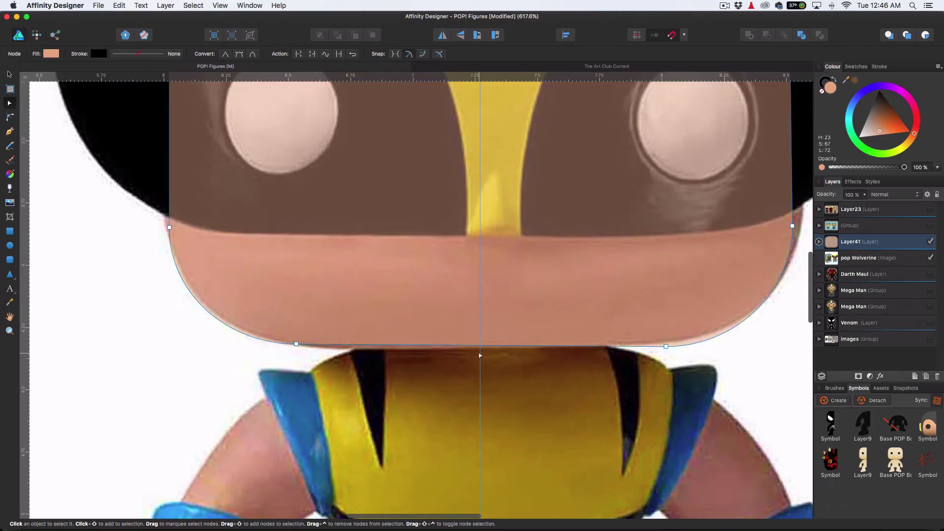
scroll(480, 348, "down", 8)
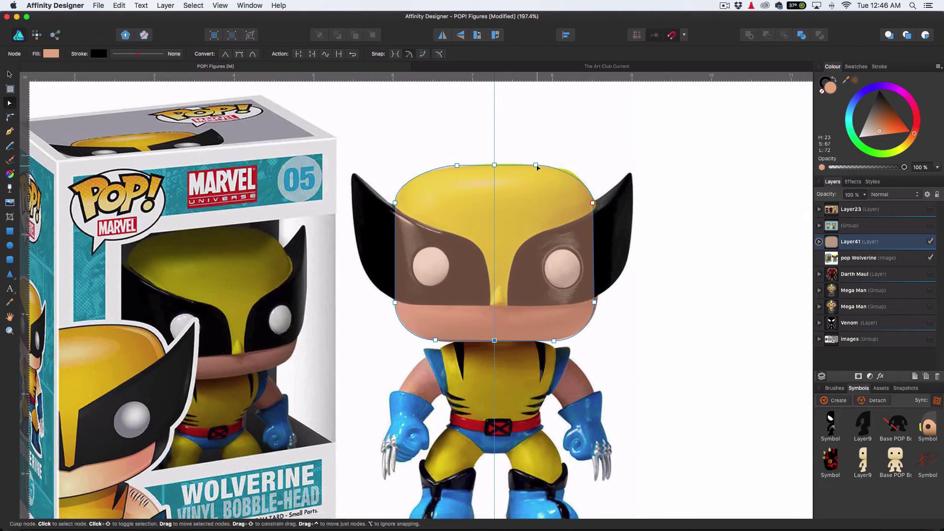
left_click(536, 166)
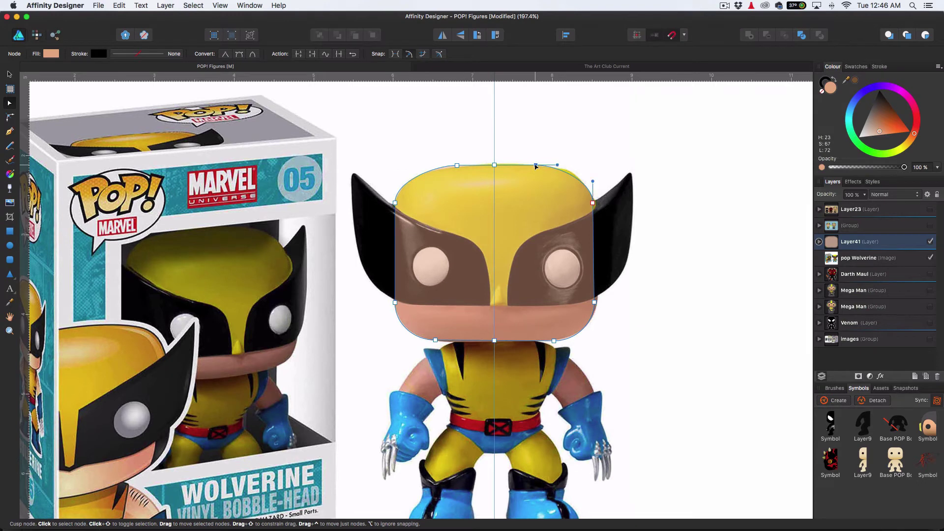
left_click(592, 203)
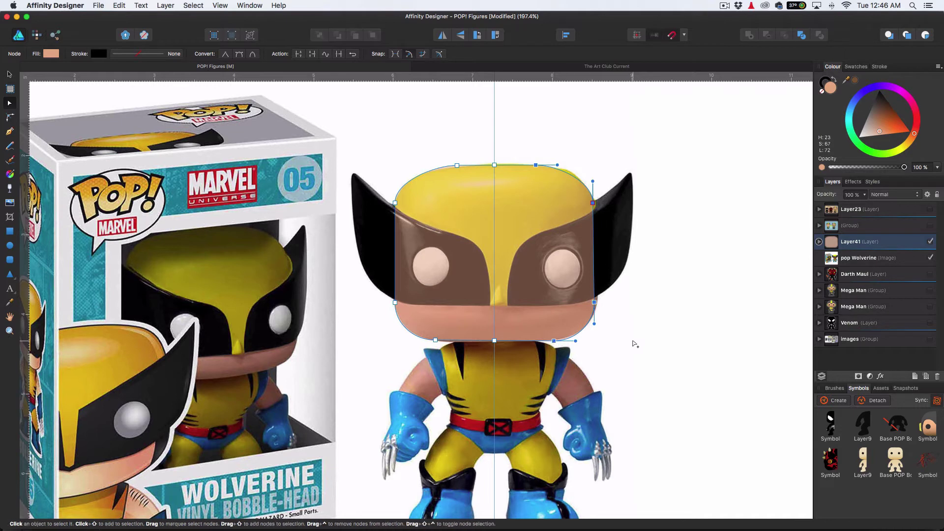
key("Delete")
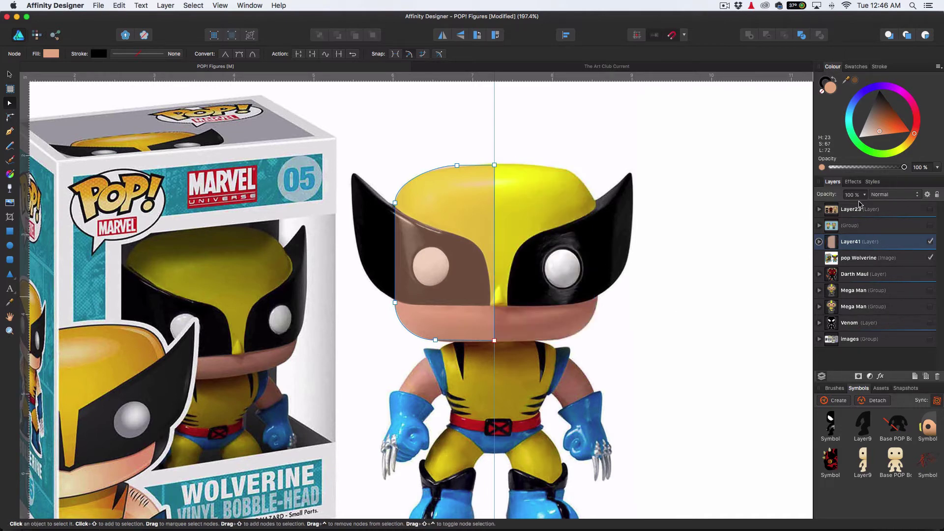
- Set the opacity of the layer holding the half head to 100%
left_click(883, 243)
left_click(864, 194)
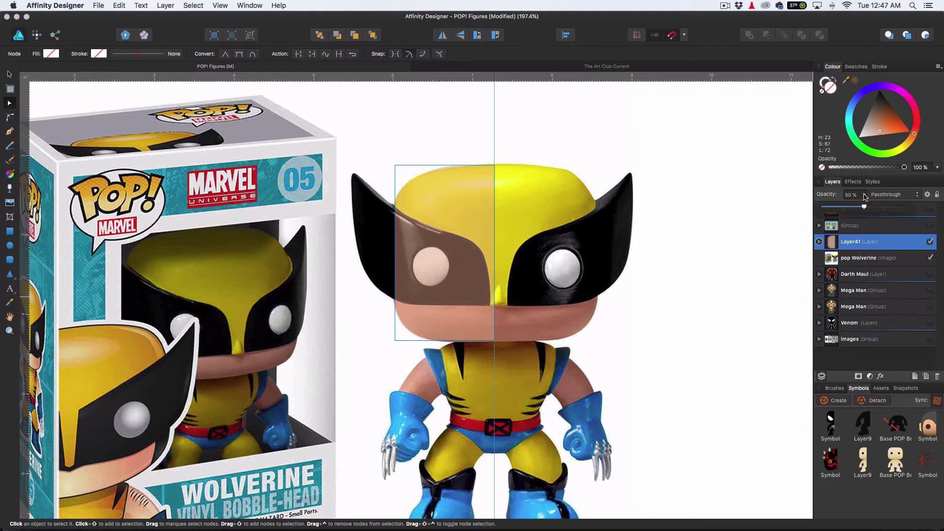
left_click_drag(866, 211, 923, 212)
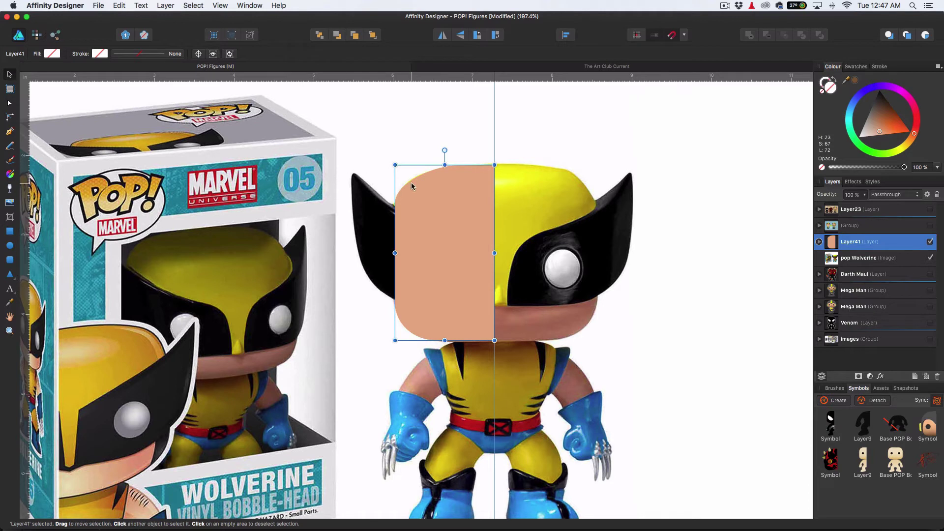
- Create a symbol from the half head shape, set the symbol's opacity to 53% and deselect it
left_click(467, 293)
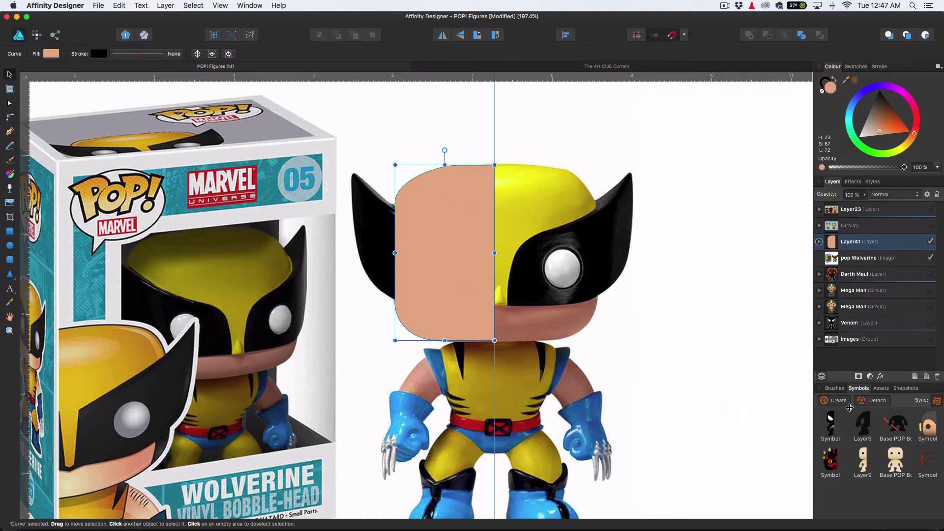
left_click(837, 401)
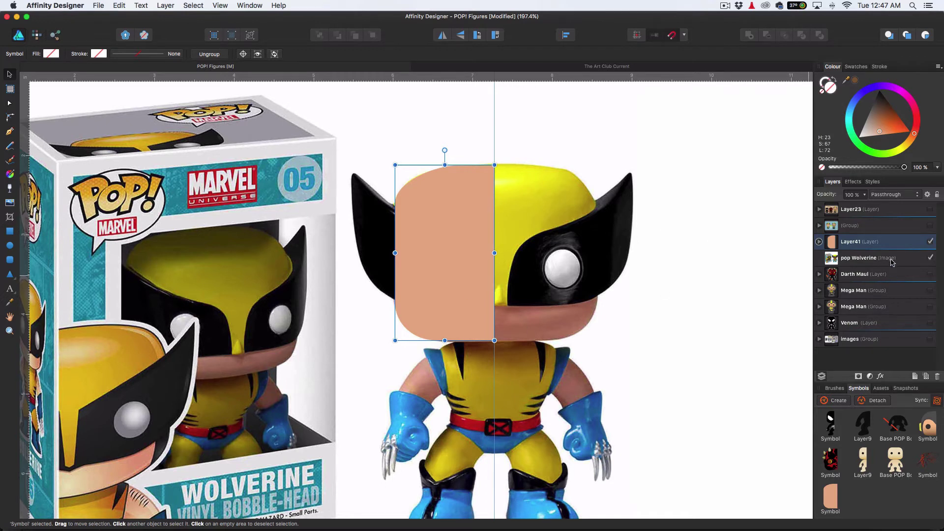
left_click(866, 195)
left_click_drag(864, 207, 827, 209)
left_click(694, 256)
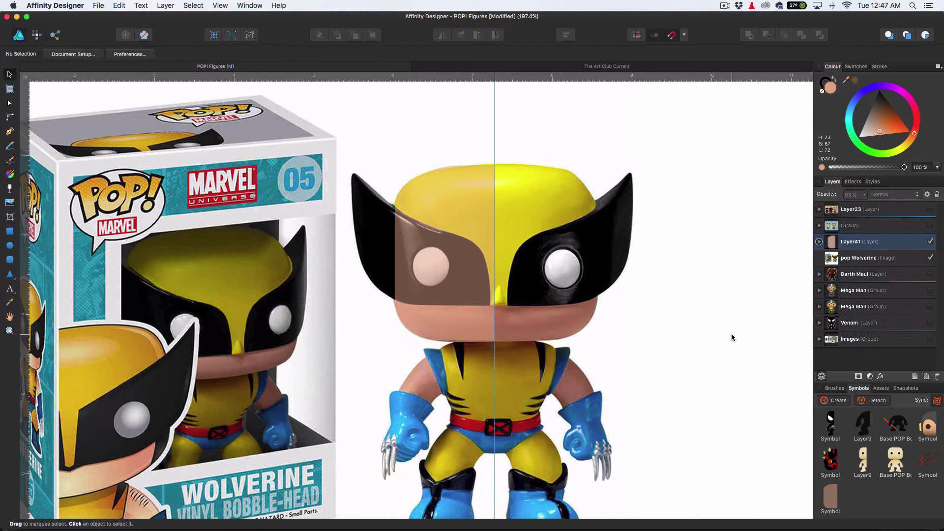
- Place a second instance of the half-head symbol, flip it horizontally and move it against the original half at the centre guide
left_click_drag(833, 501, 583, 254)
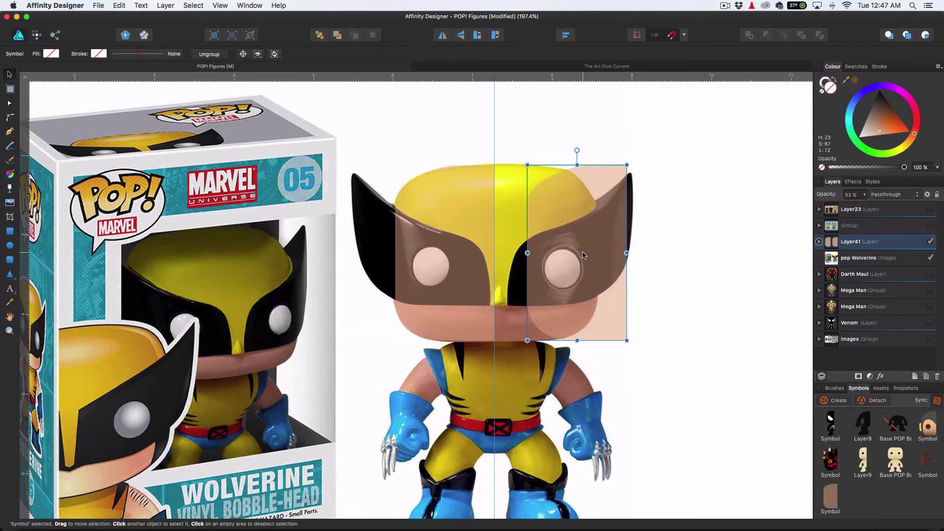
right_click(579, 252)
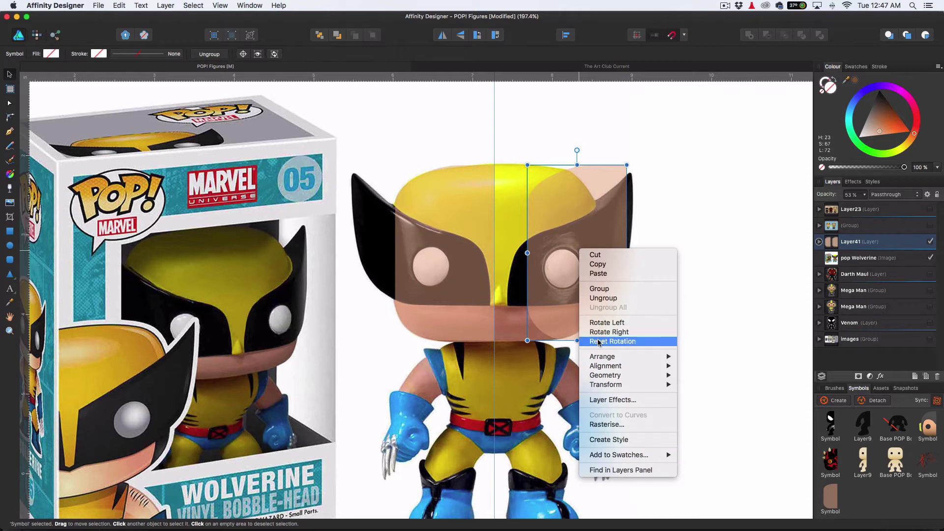
mouse_move(615, 385)
left_click(693, 411)
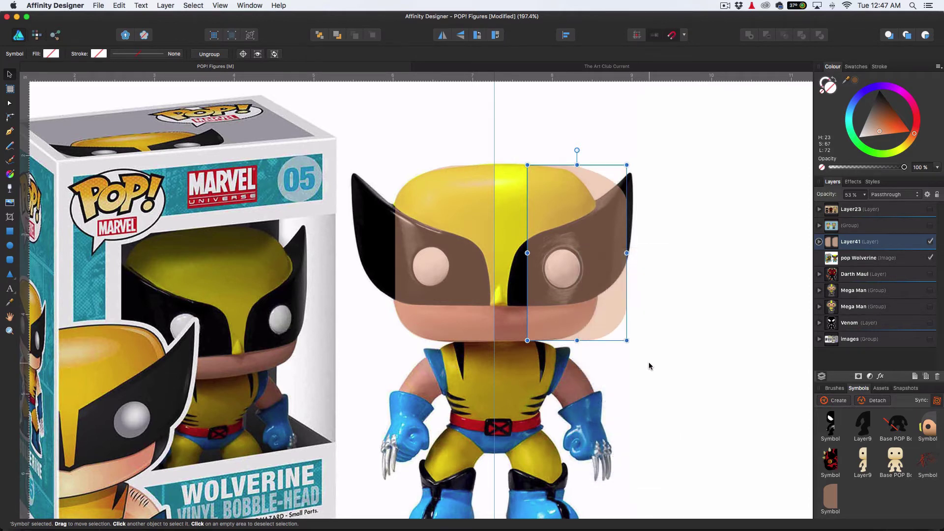
left_click_drag(574, 265, 543, 264)
- Move the vertical guide away from the head's centre seam to the tip of the mask's left wing
scroll(501, 205, "up", 5)
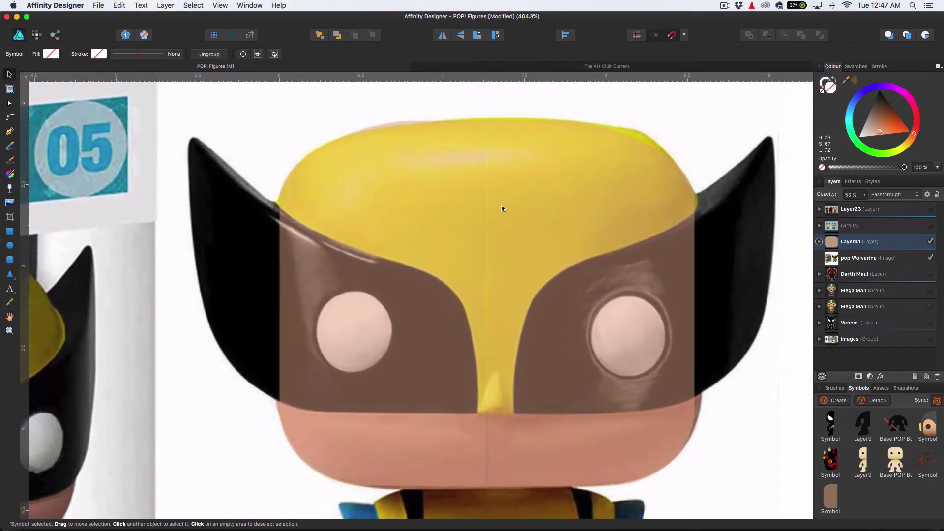
scroll(501, 205, "up", 3)
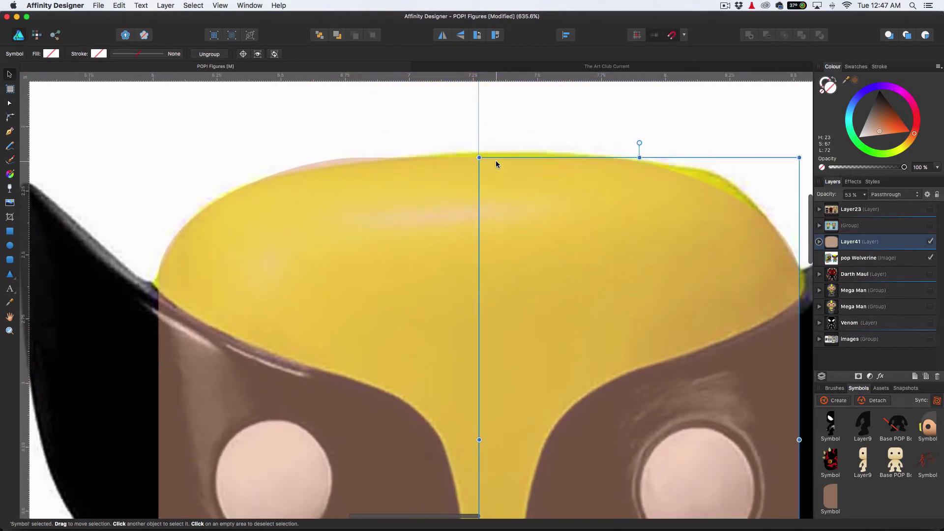
left_click_drag(479, 132, 24, 142)
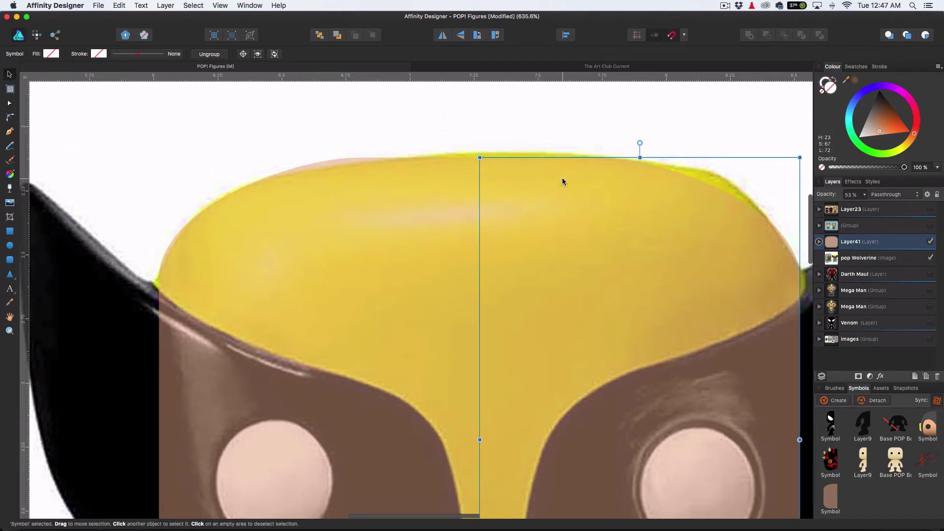
- Set the opacity of the half-head symbol to 100%
left_click(882, 243)
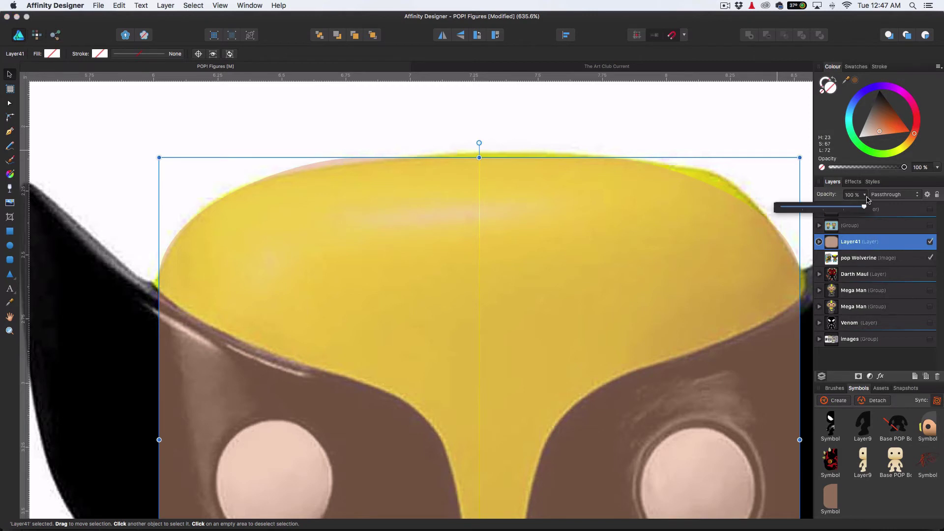
double_click(848, 244)
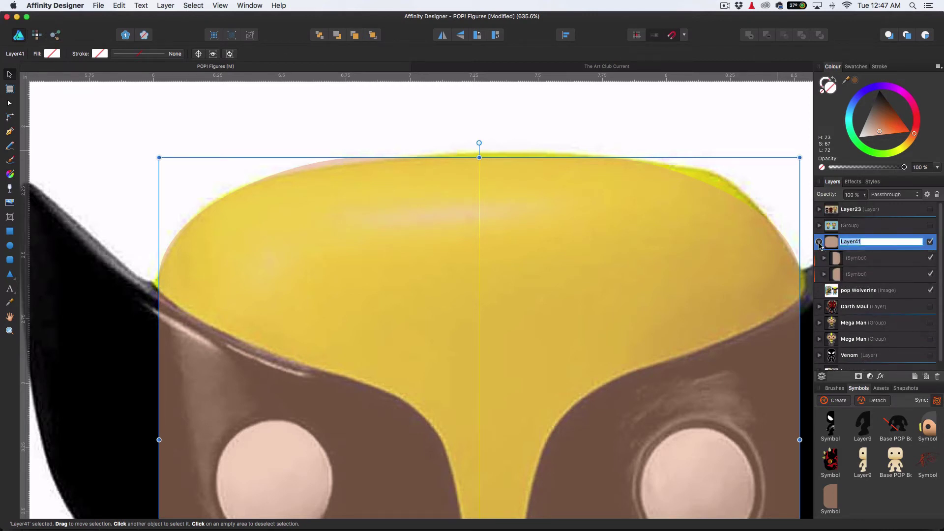
left_click(861, 259)
left_click(865, 274)
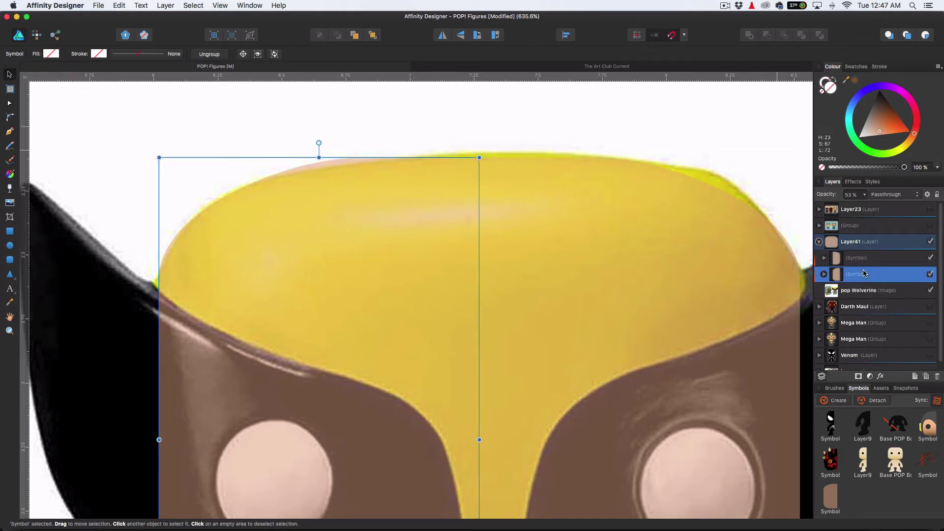
left_click(865, 195)
left_click_drag(864, 206, 925, 215)
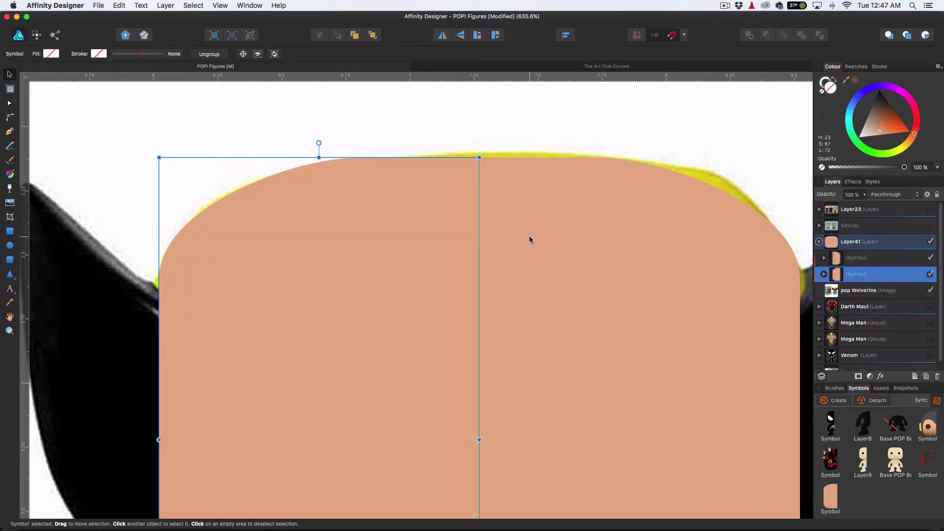
- Nudge the right half of the head slightly left so it overlaps the left half and closes the centre gap
scroll(532, 236, "down", 4)
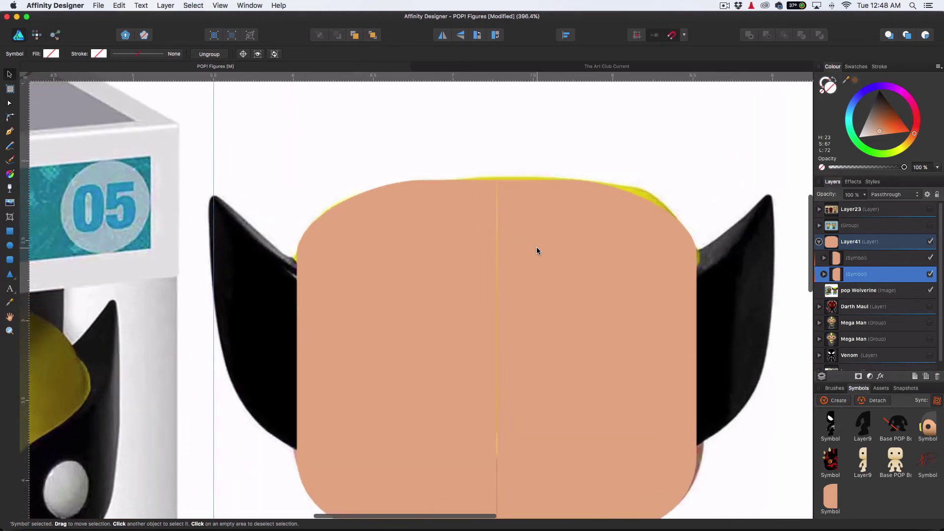
scroll(536, 247, "up", 5)
left_click(518, 193)
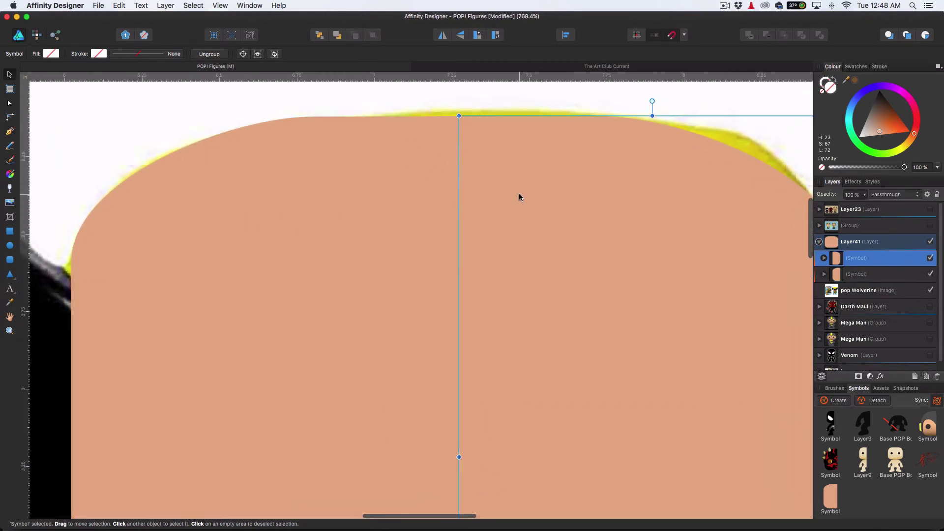
scroll(487, 198, "up", 4)
scroll(472, 182, "up", 3)
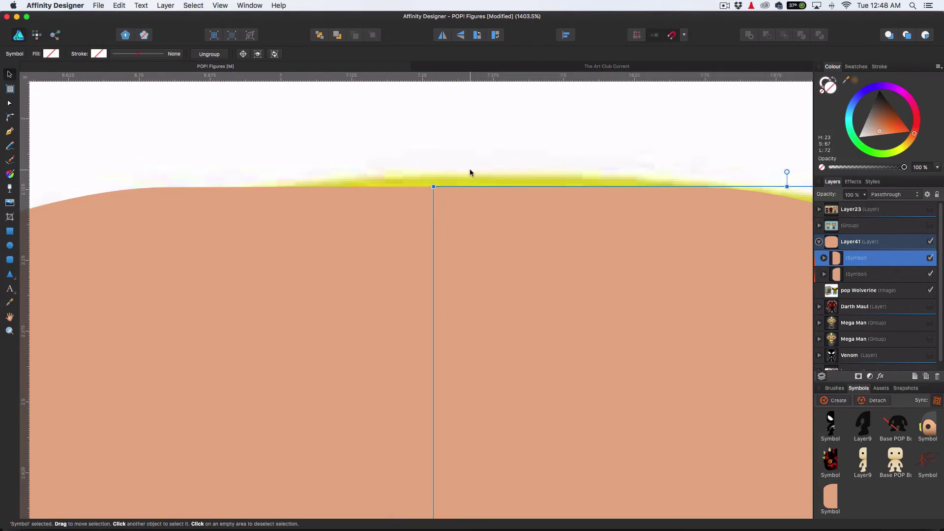
left_click(469, 172)
left_click(457, 213)
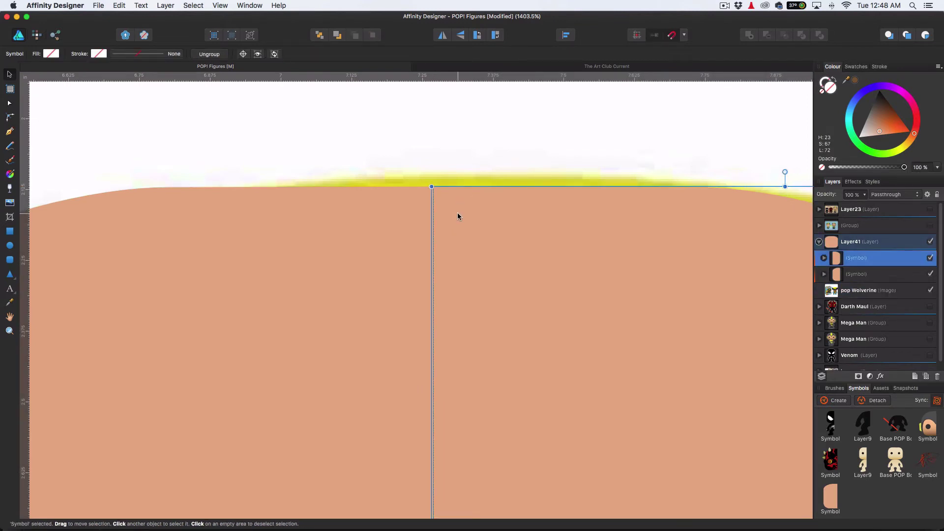
- Examine the seam between the two head halves down to the chin and compare the whole head with the reference
scroll(594, 146, "down", 5)
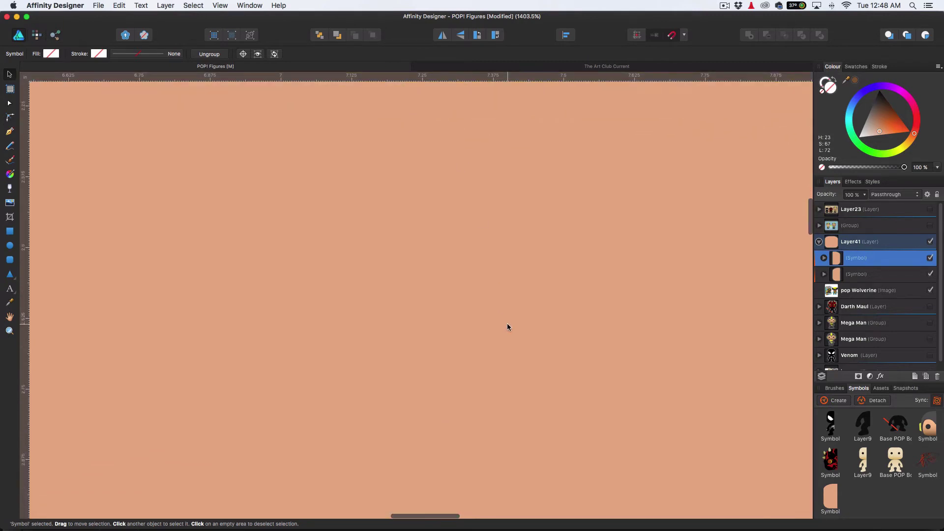
scroll(503, 335, "down", 2)
scroll(503, 340, "down", 3)
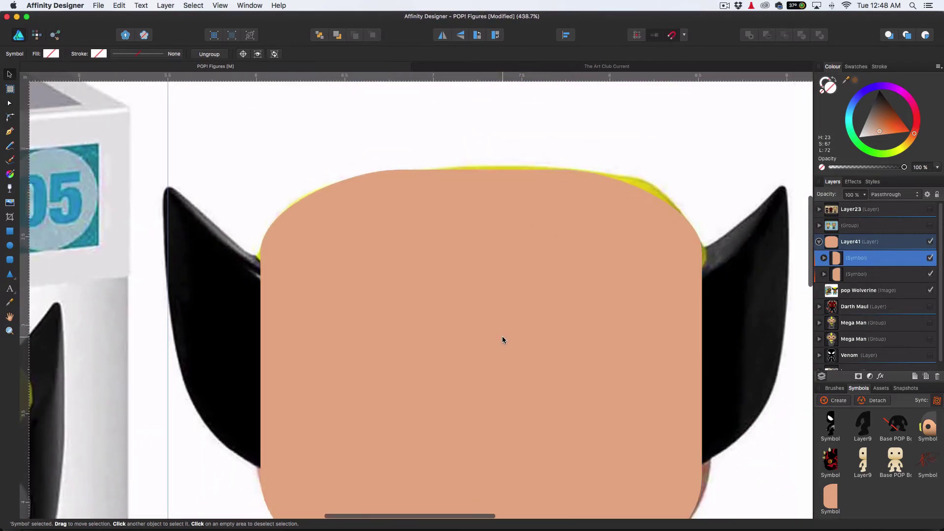
scroll(502, 339, "down", 3)
scroll(491, 340, "up", 5)
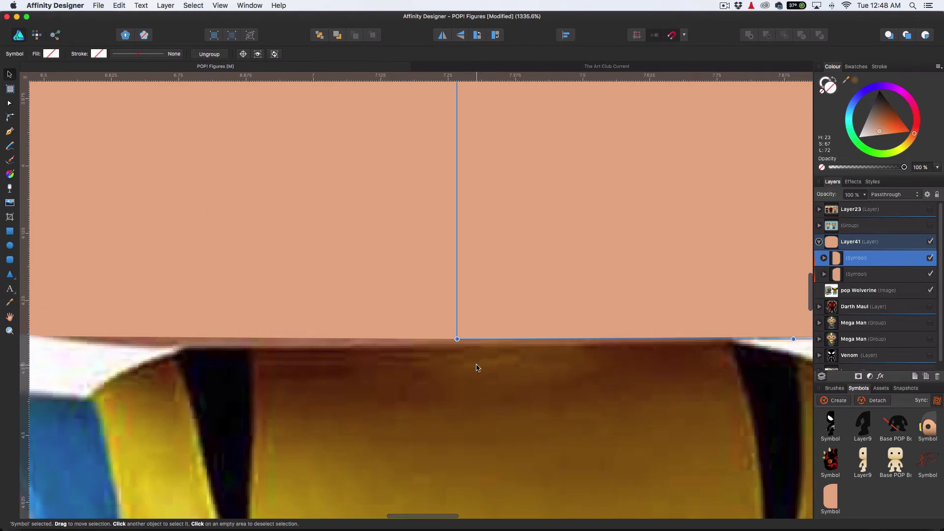
left_click(481, 364)
scroll(481, 364, "down", 8)
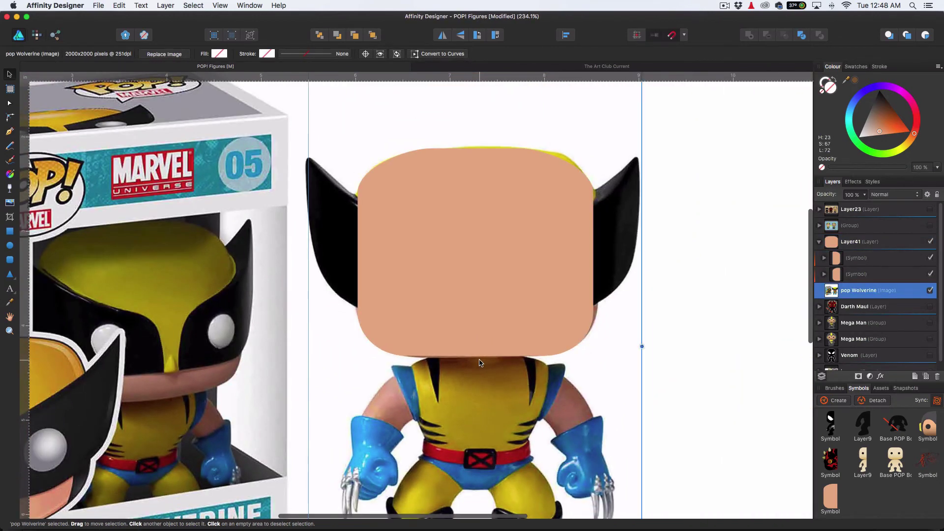
scroll(511, 268, "up", 2)
scroll(511, 269, "left", 2)
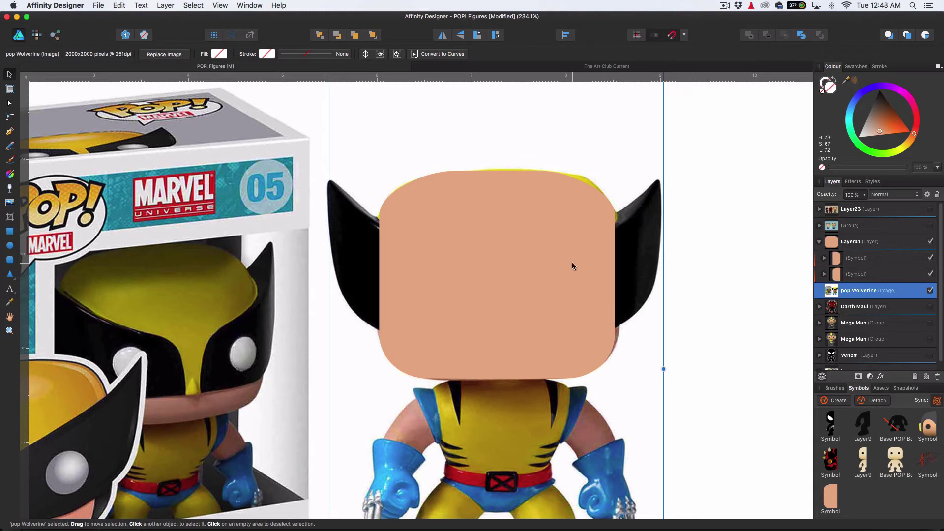
- Set the opacity of Layer41, which holds both head halves, to 50%
left_click(857, 242)
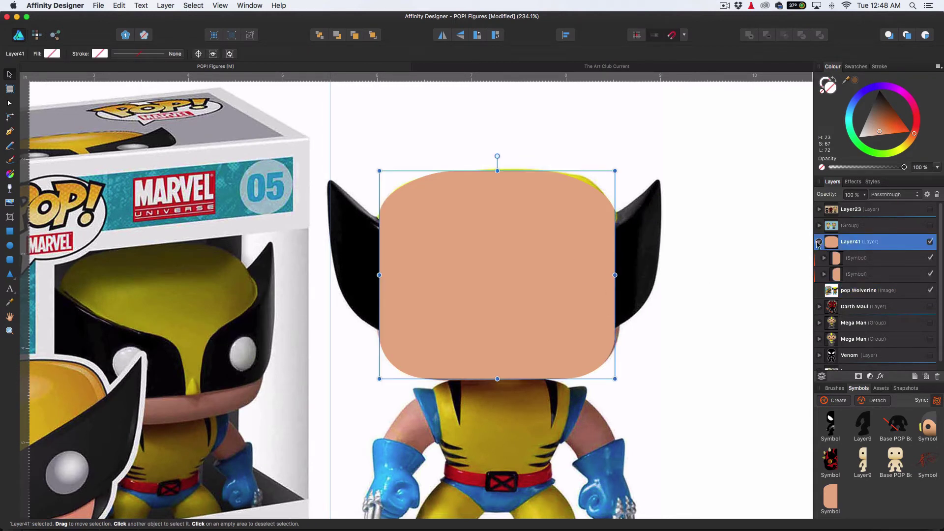
key("5")
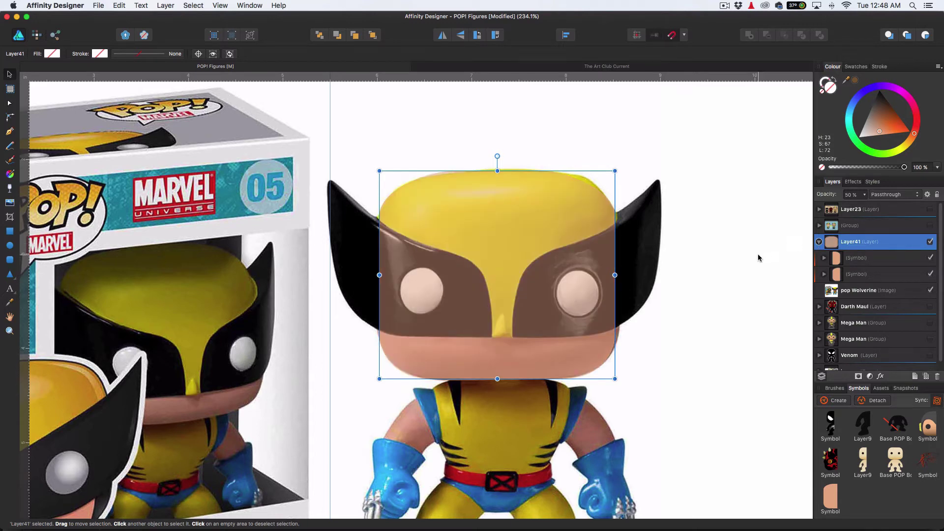
key("space")
left_click_drag(539, 280, 594, 267)
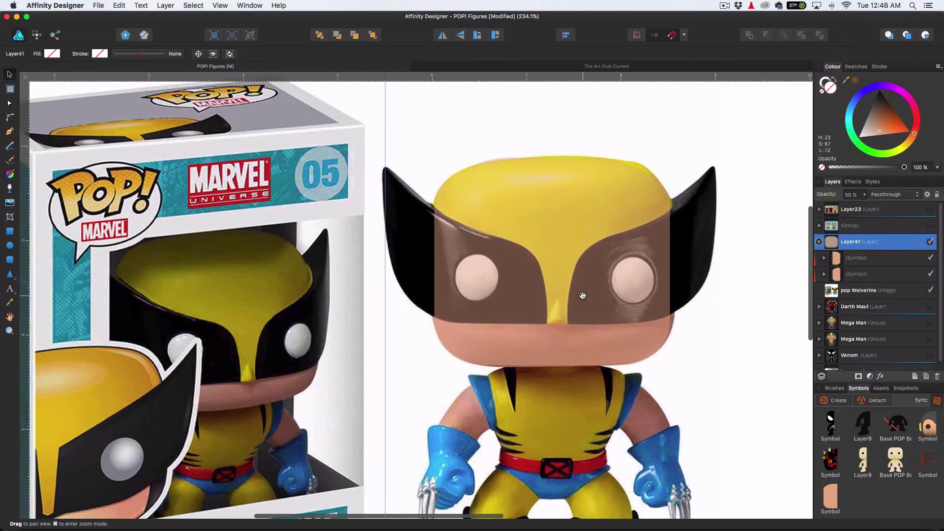
scroll(560, 306, "down", 3)
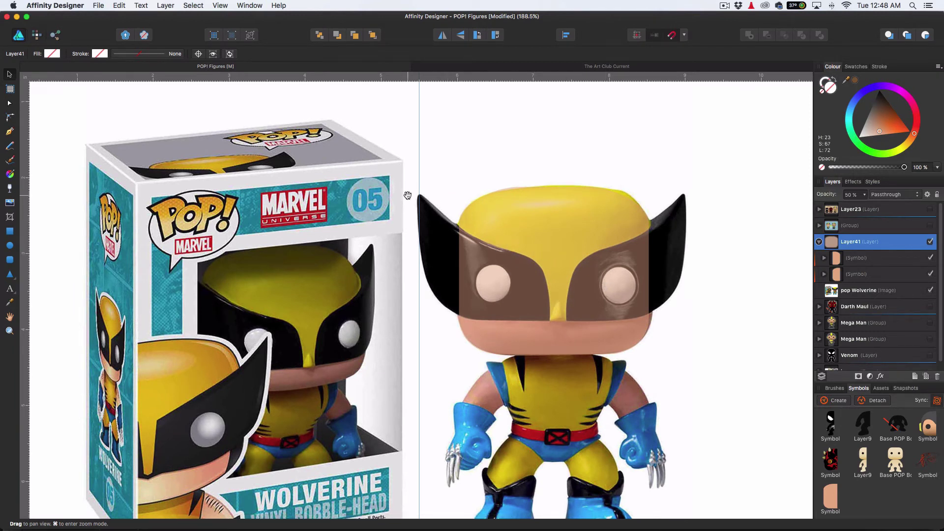
- Rename the left half-head symbol as Main and the mirrored right one as Dup
left_click(874, 277)
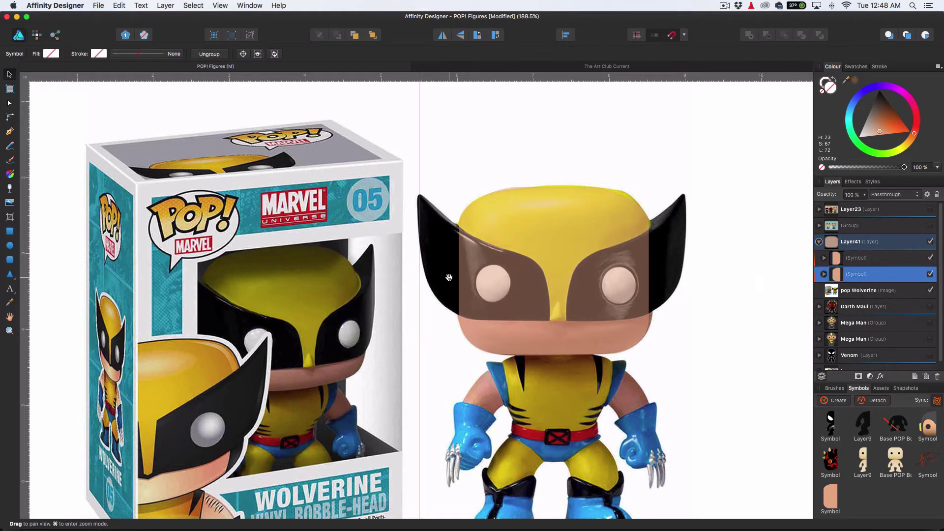
double_click(859, 276)
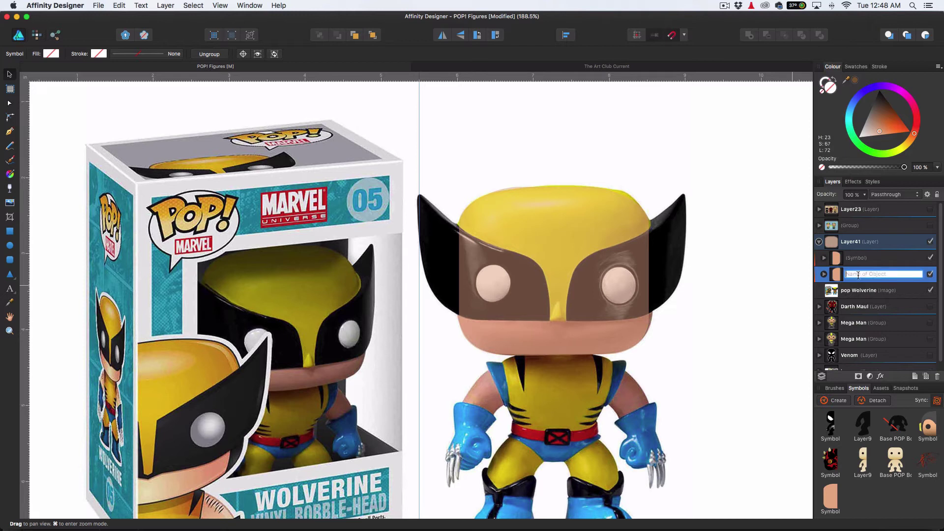
type("Main")
key("Return")
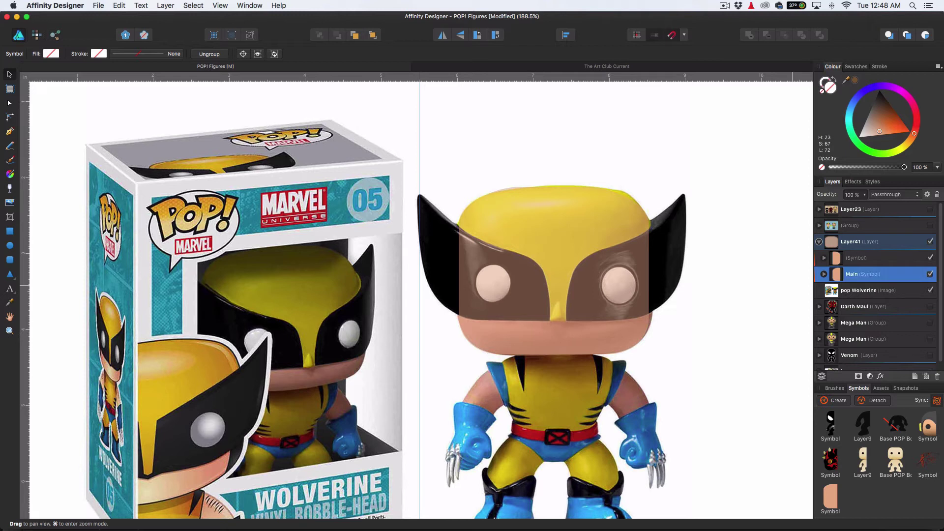
double_click(852, 258)
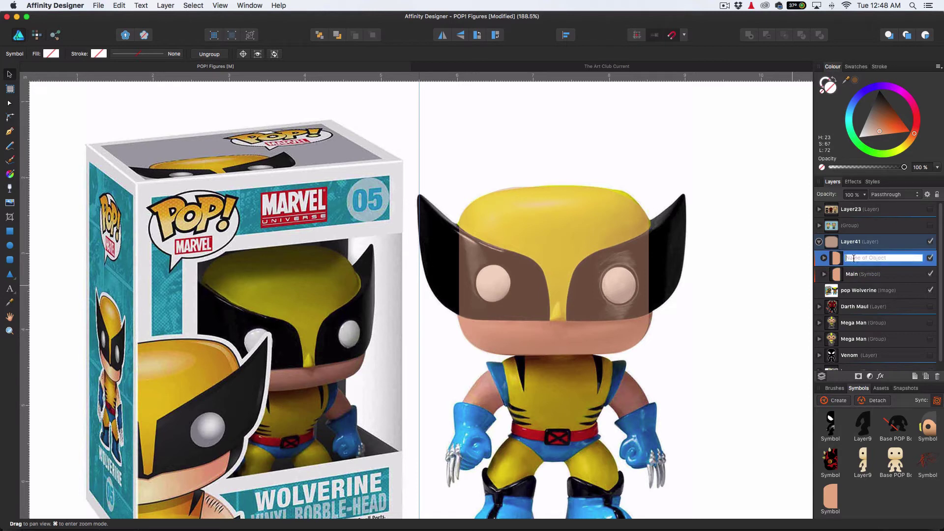
type("Dup")
key("Return")
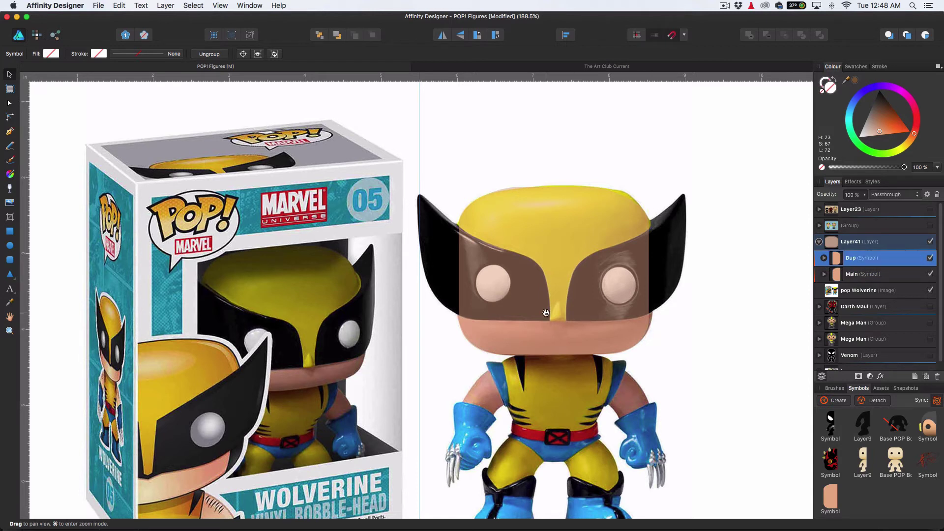
- Create a new layer and move it inside the Main symbol, above the head curve
left_click(836, 279)
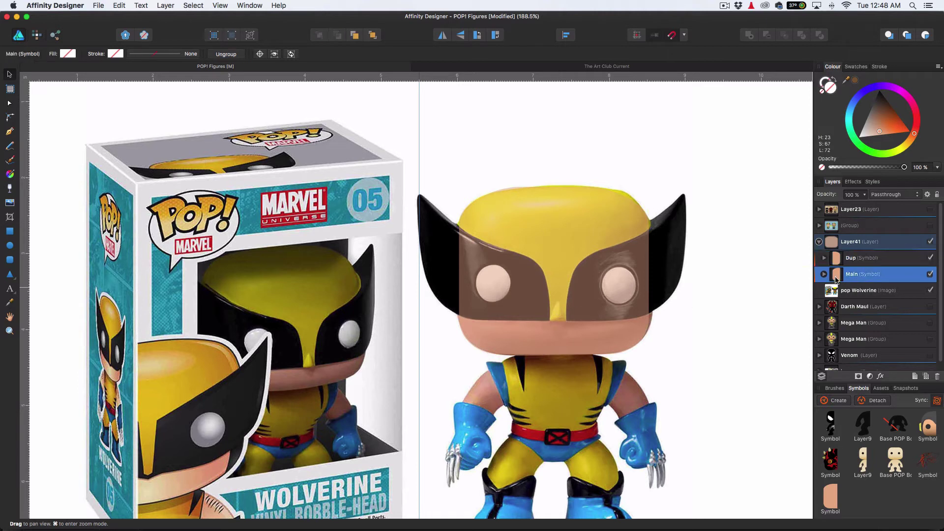
left_click(824, 274)
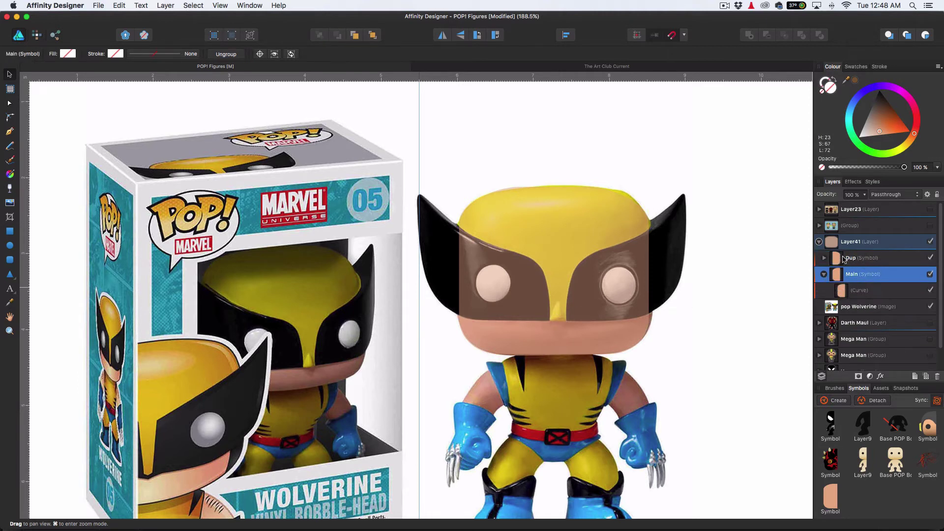
left_click(846, 292)
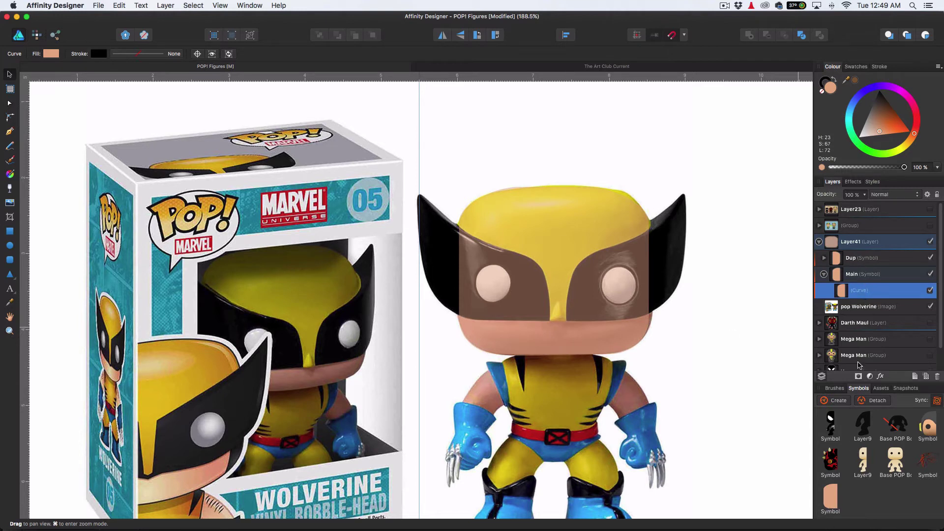
left_click(916, 376)
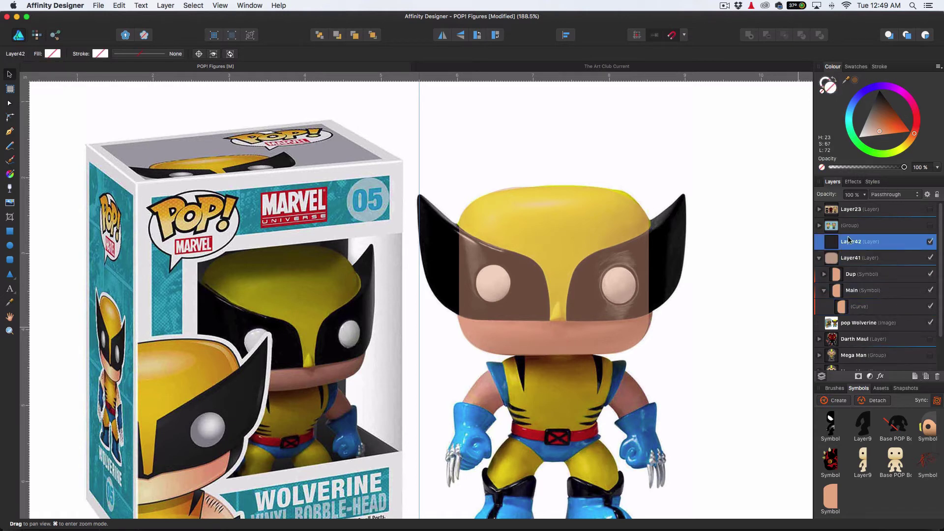
left_click_drag(856, 245, 847, 298)
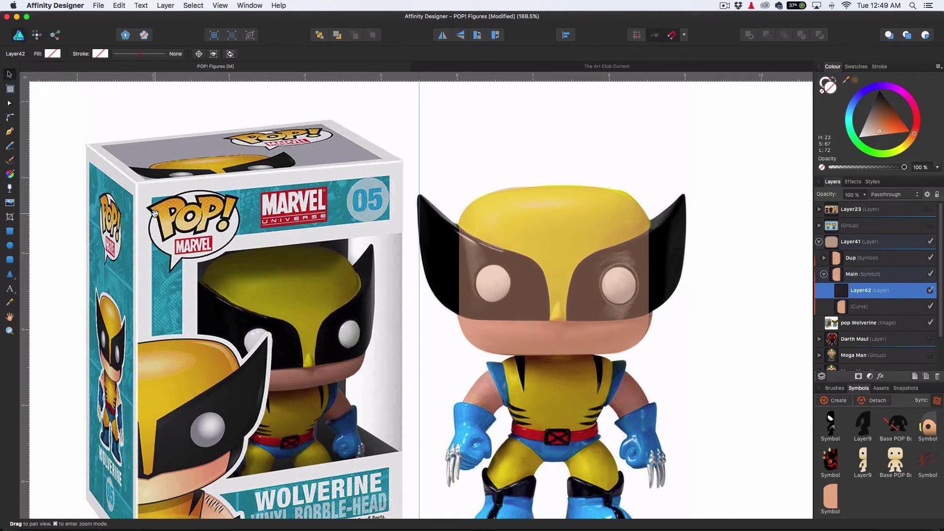
- Start tracing the left half of the mask with the Pen in smart mode, following its lower edge from the nose to the head's side
left_click(10, 132)
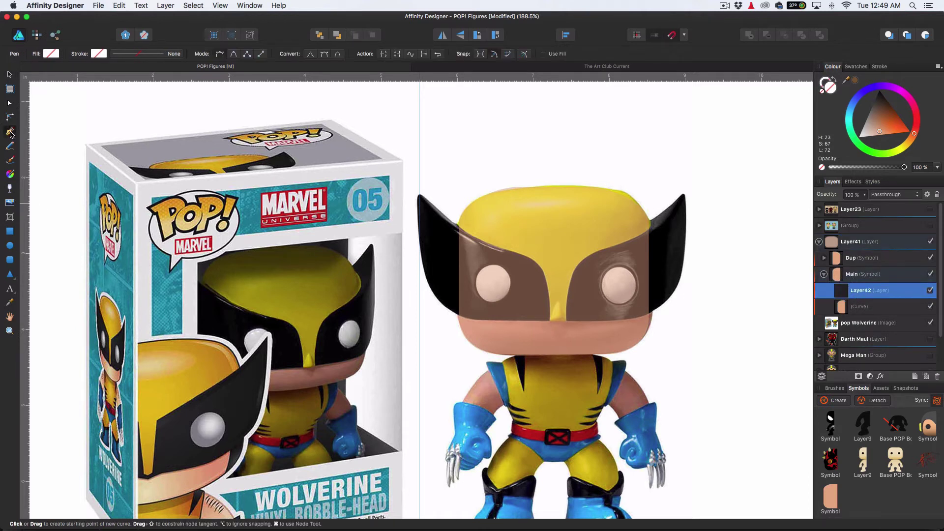
left_click(234, 55)
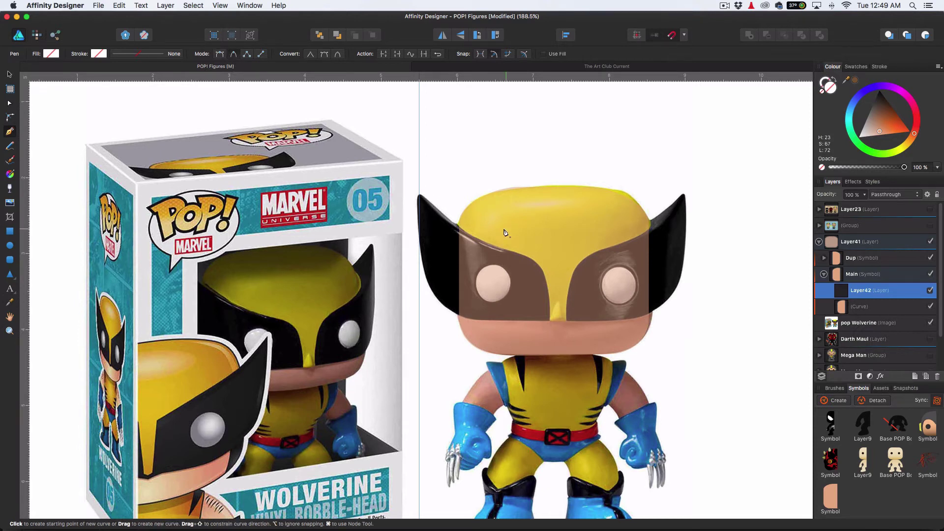
left_click(550, 322)
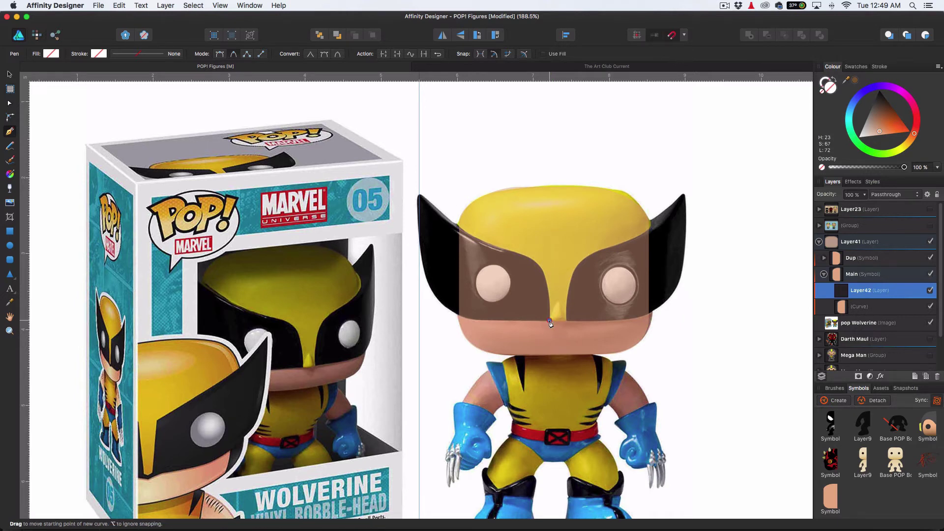
left_click(478, 321)
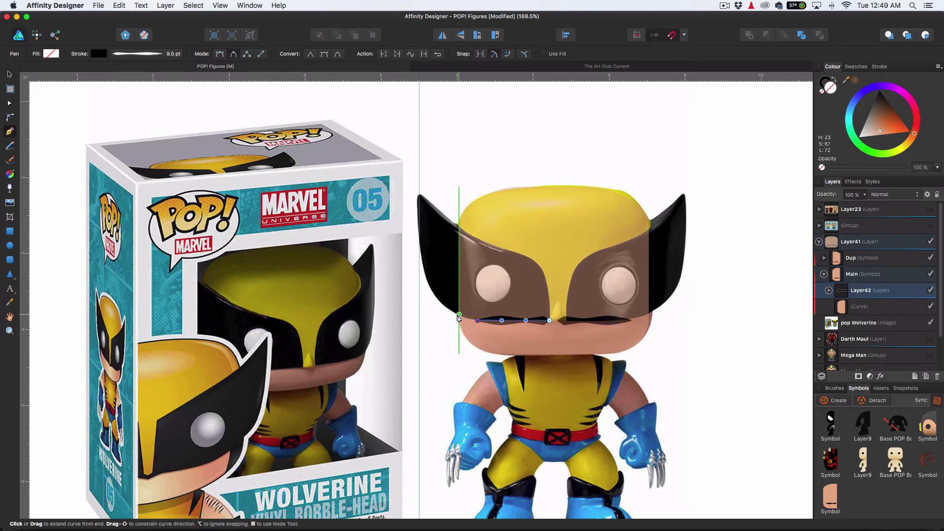
left_click(461, 317)
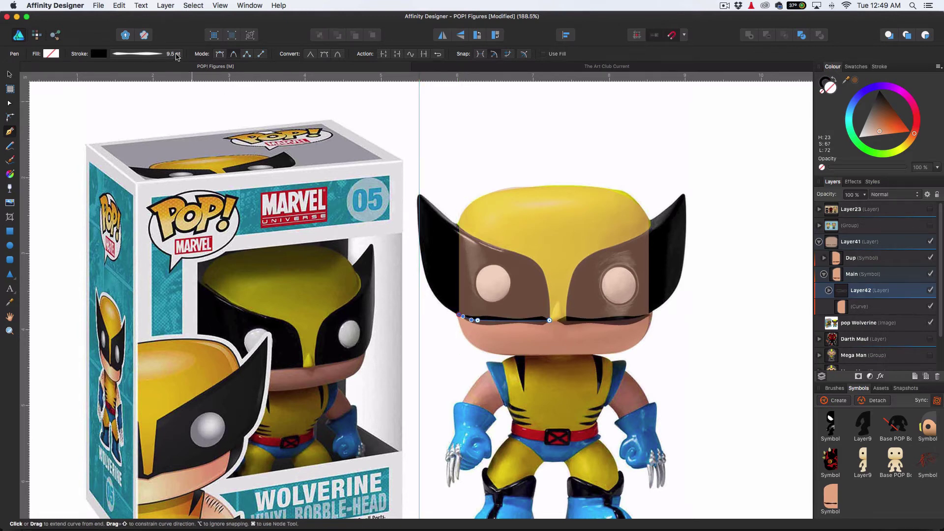
- Reset the mask curve's stroke pressure to a uniform profile and set the stroke width to 3 pt
left_click(176, 56)
left_click(177, 157)
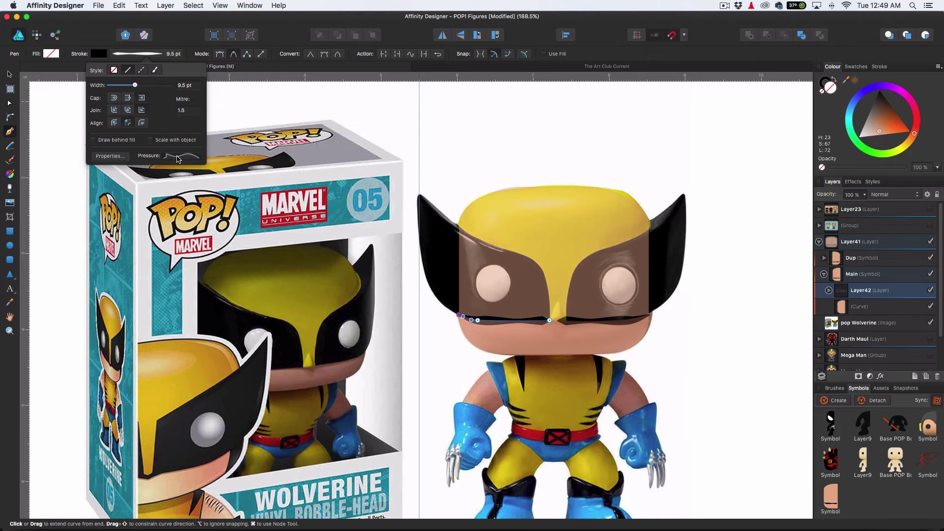
left_click(269, 246)
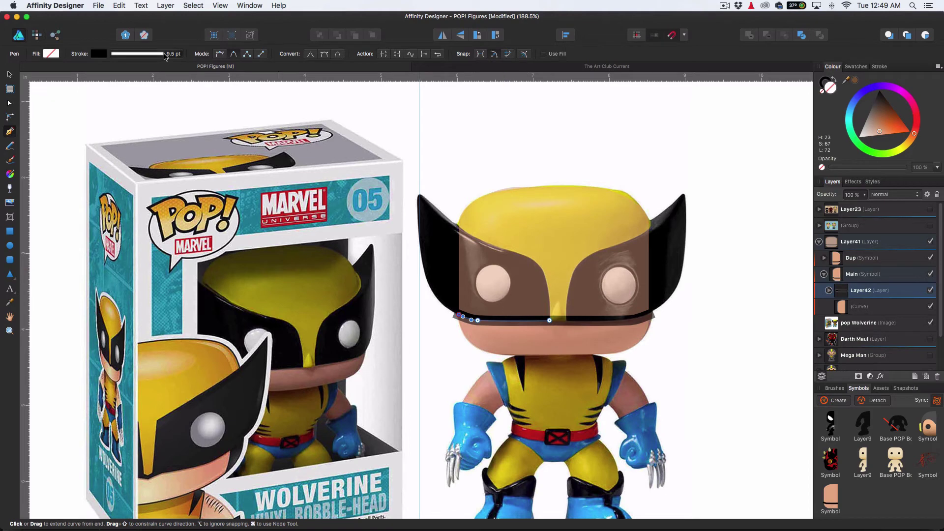
left_click(140, 54)
left_click_drag(138, 86, 126, 87)
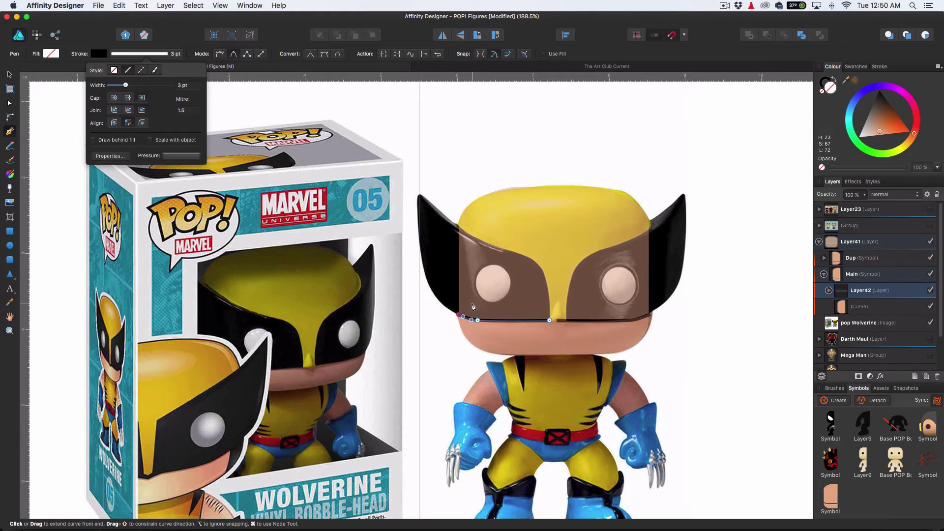
- Continue the mask curve up the outer edge of the left ear fin to its pointed tip
scroll(473, 306, "up", 4)
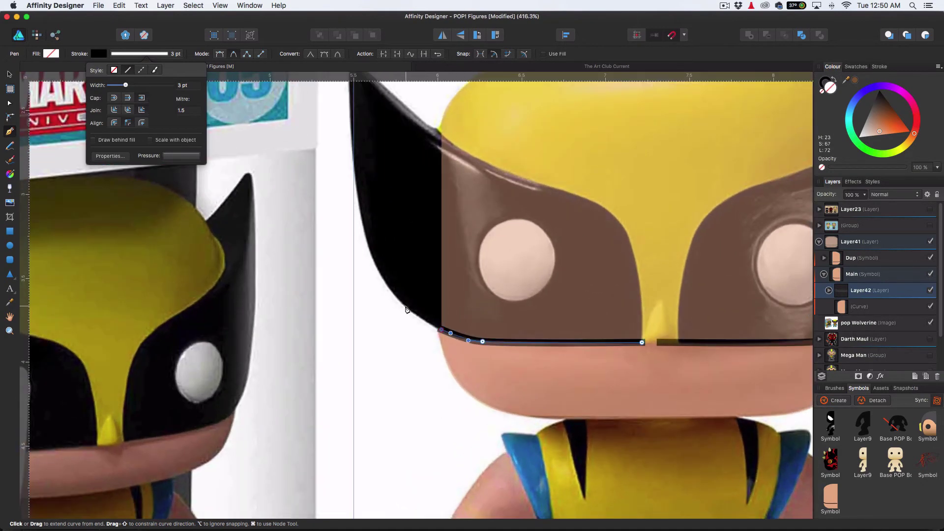
scroll(390, 276, "up", 2)
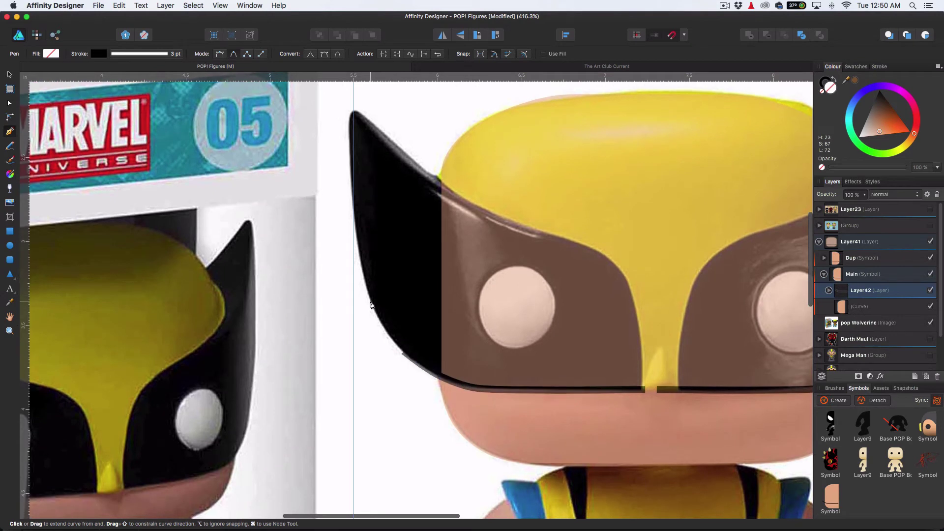
left_click(363, 270)
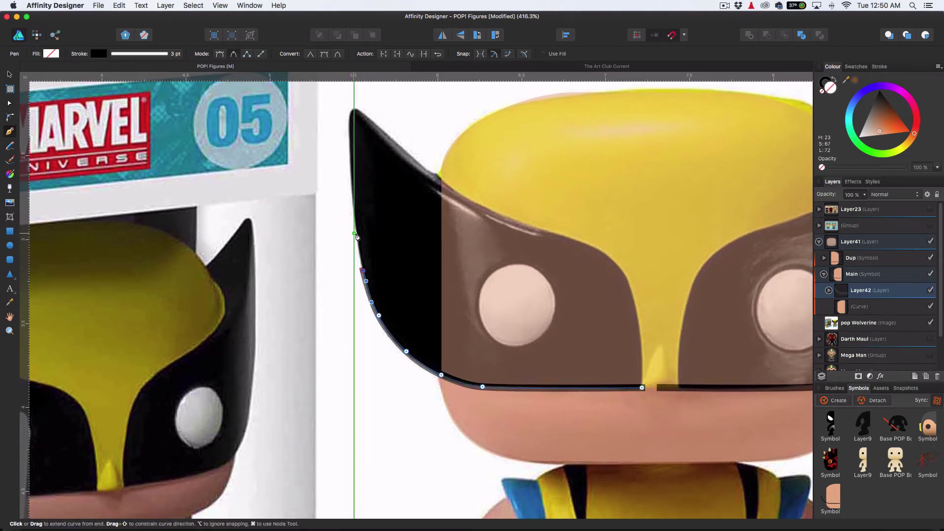
key("super+z")
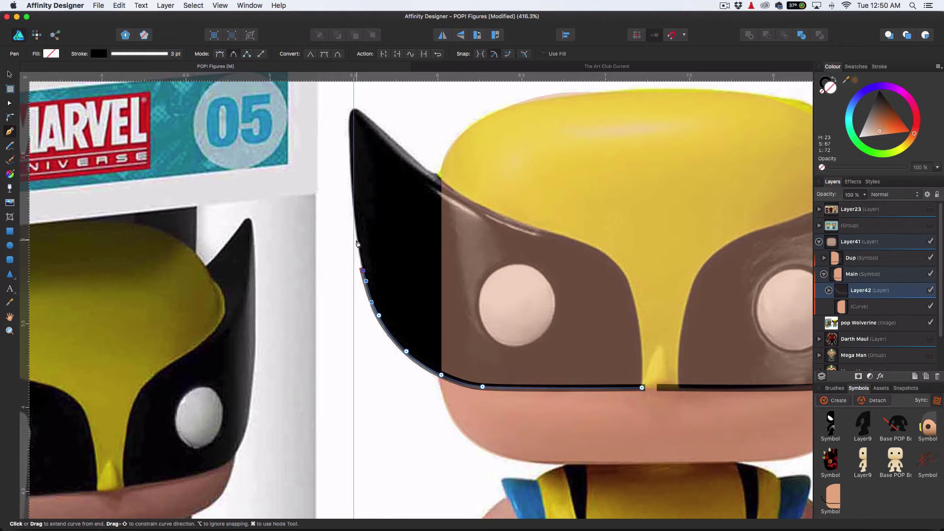
left_click(357, 242)
left_click(351, 190)
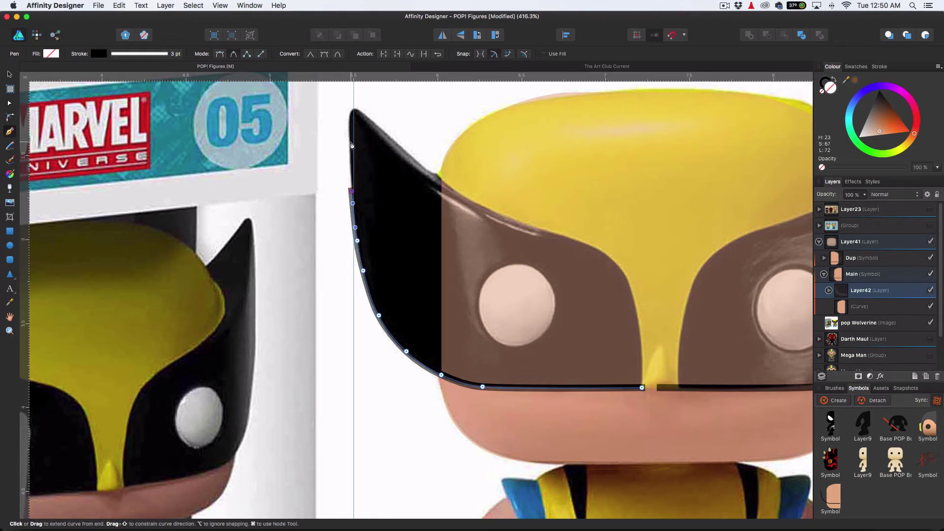
left_click(351, 113)
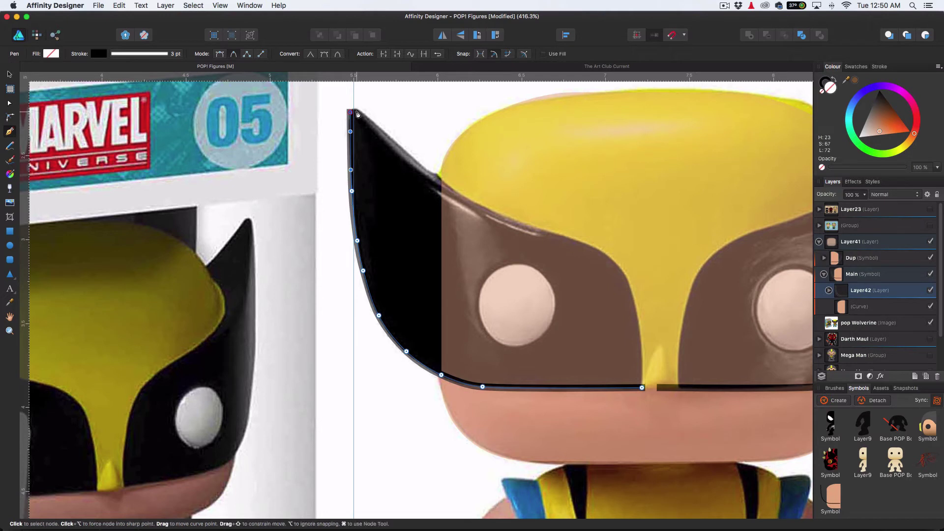
left_click_drag(354, 110, 355, 108)
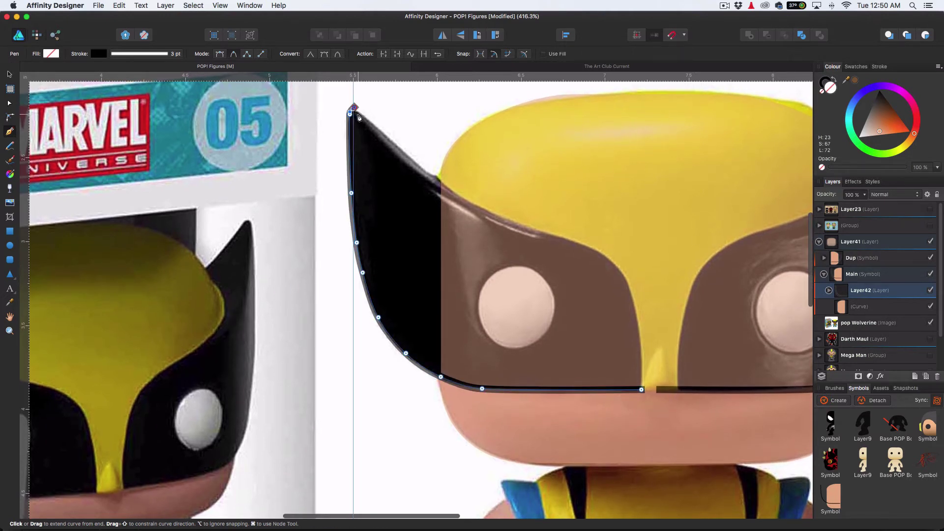
- Trace the mask's upper edge from the fin tip down beside the nose and close the curve at its starting point
left_click(386, 139)
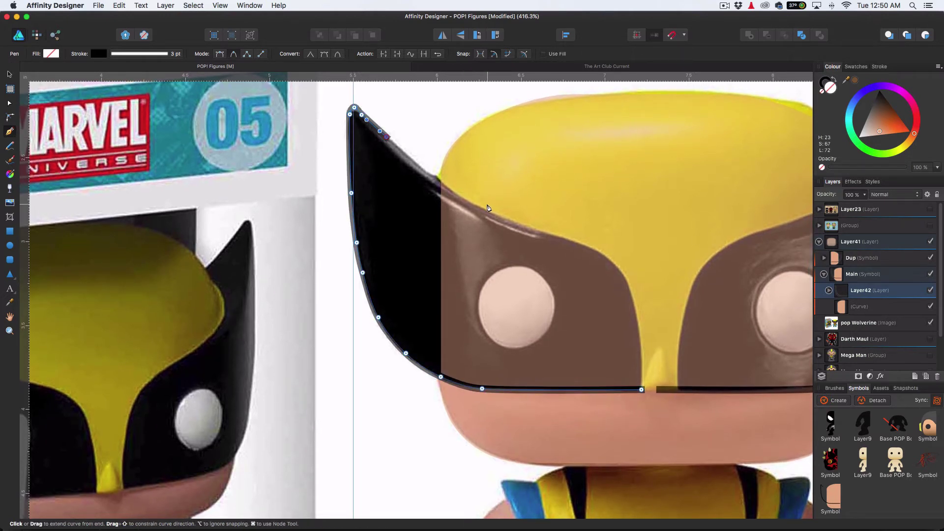
left_click(484, 210)
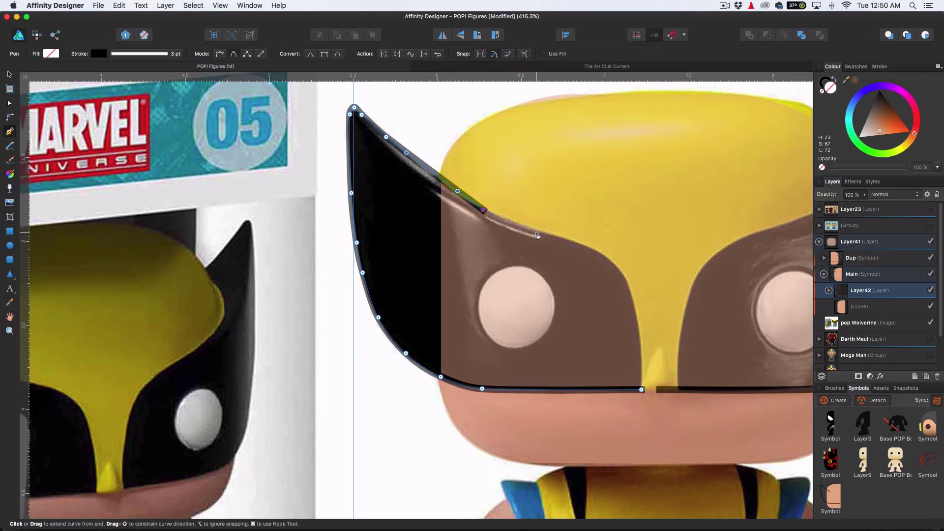
left_click_drag(538, 234, 552, 239)
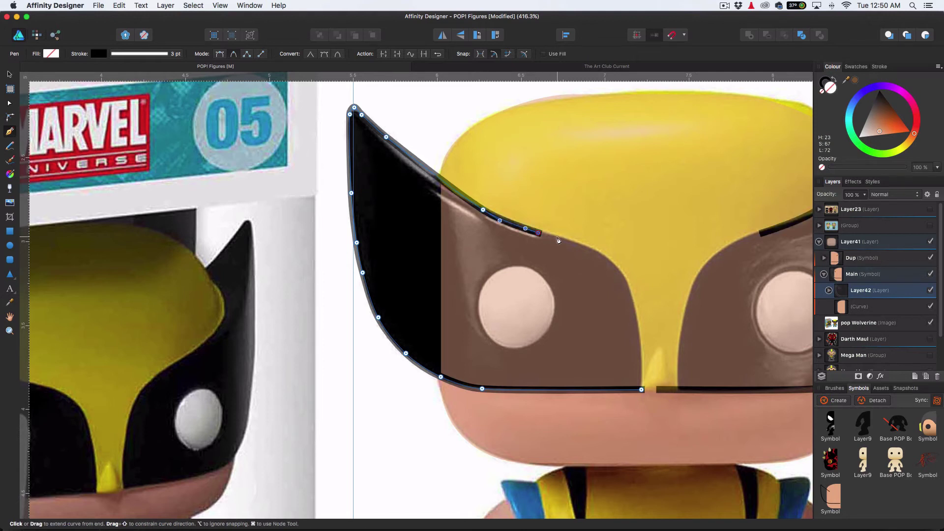
left_click(600, 252)
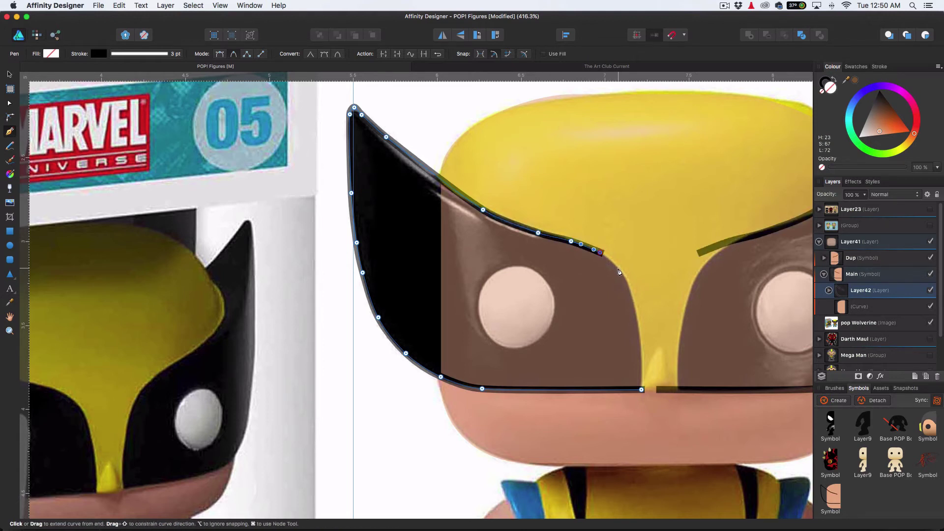
left_click(619, 269)
left_click_drag(639, 330, 642, 351)
left_click(641, 354)
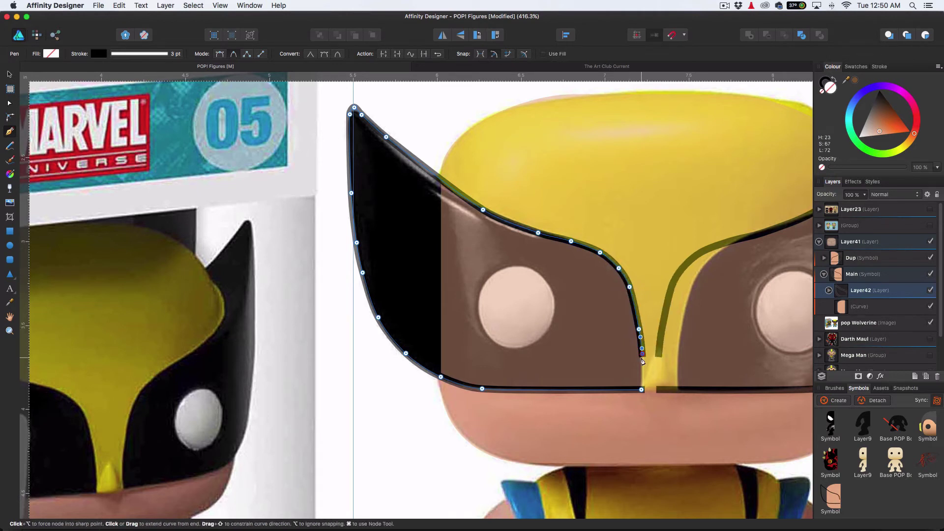
left_click(643, 391)
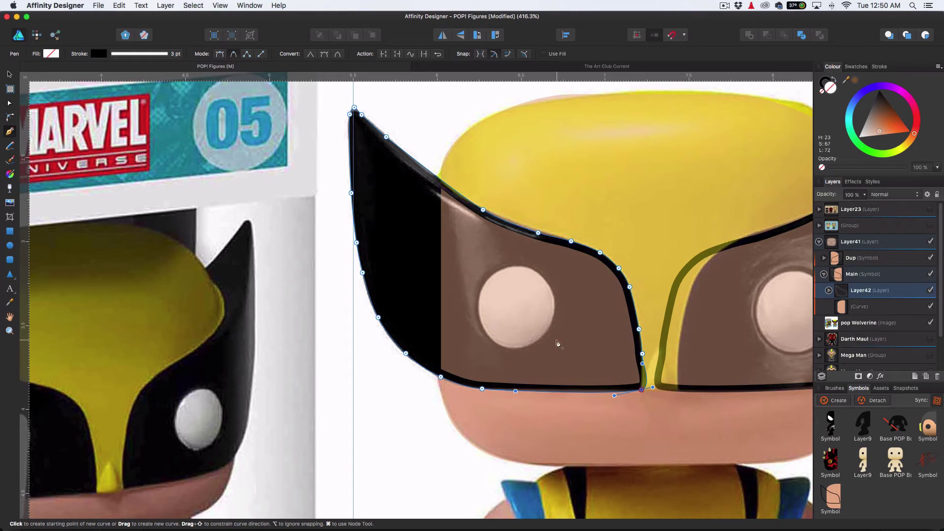
- Remove the mask shape's stroke and fill it with black
scroll(571, 343, "down", 5)
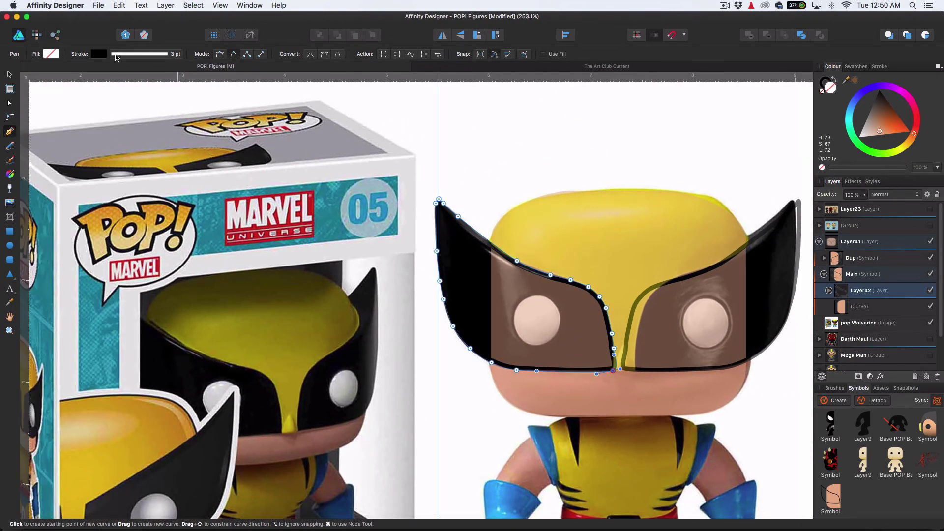
left_click(99, 54)
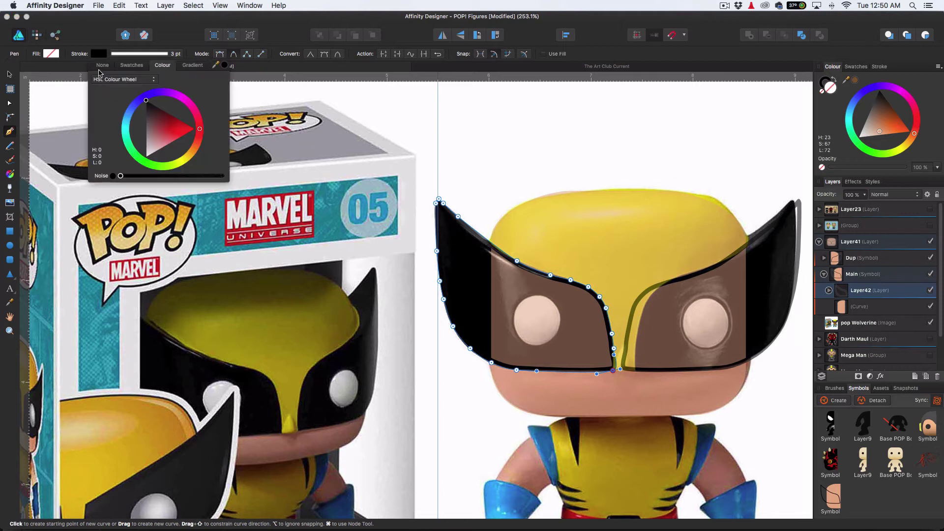
left_click(102, 64)
left_click(51, 54)
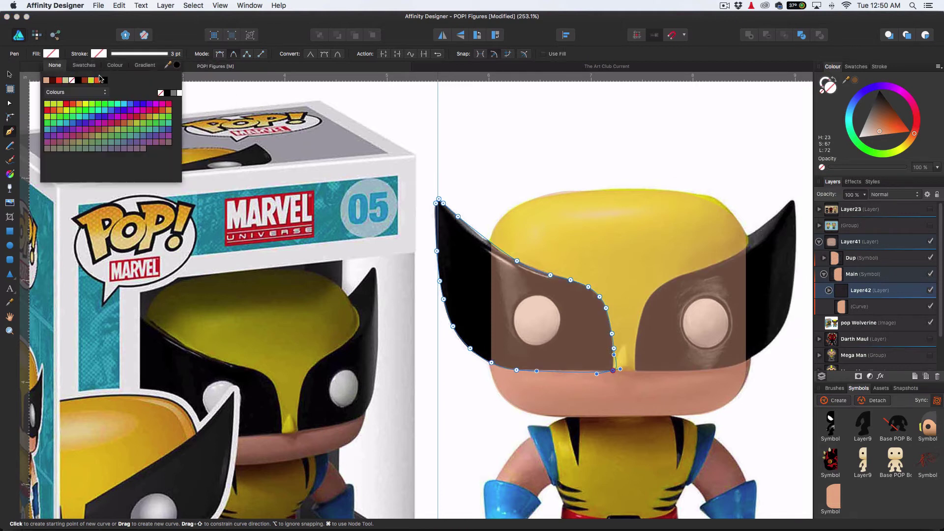
left_click(104, 80)
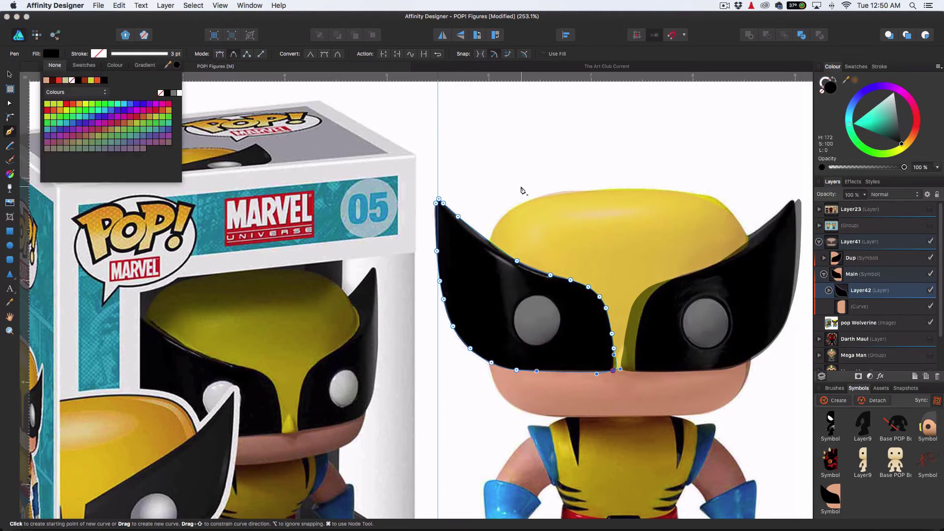
- Hide the pop Wolverine reference image and set Layer41's opacity to 100%
scroll(521, 190, "down", 5)
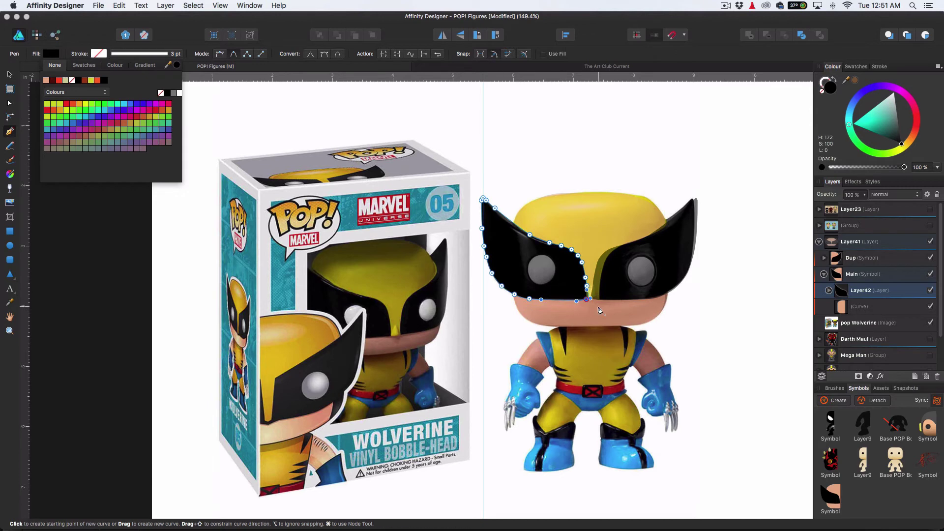
scroll(597, 298, "up", 5)
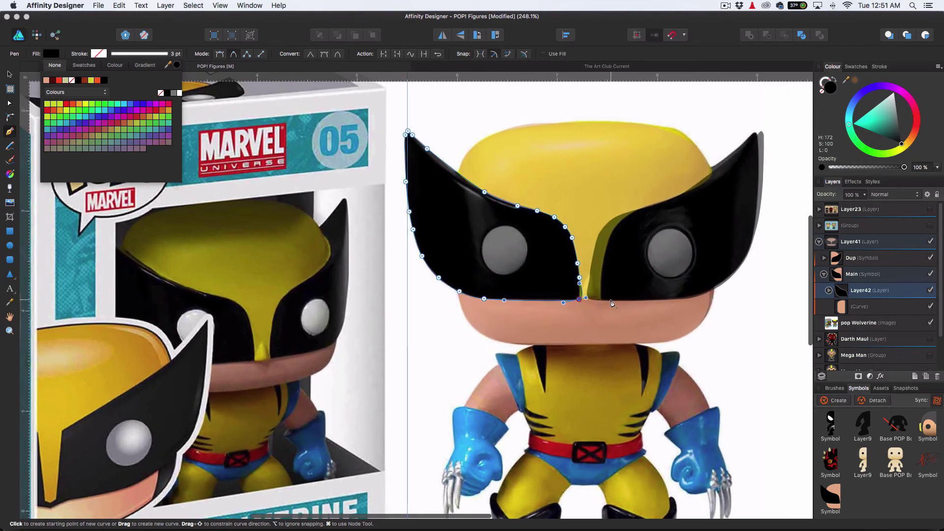
left_click(931, 323)
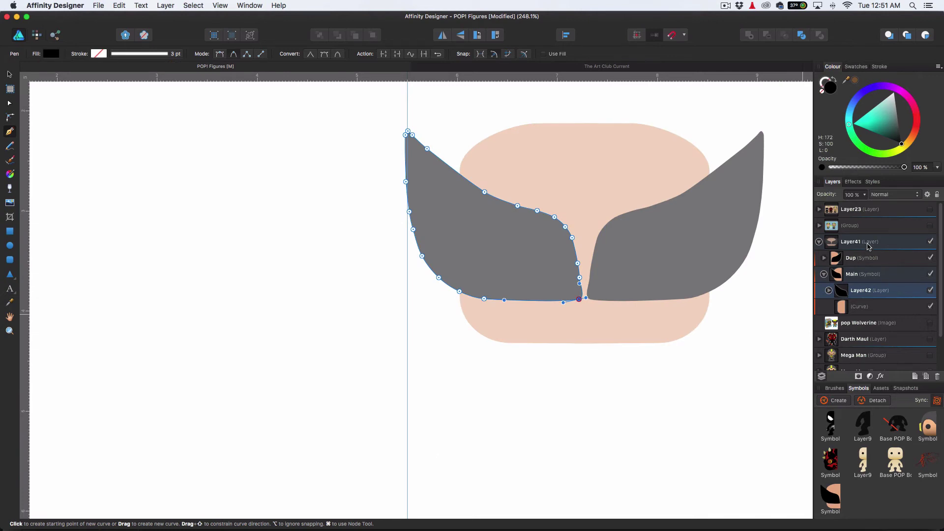
left_click(869, 246)
key("0")
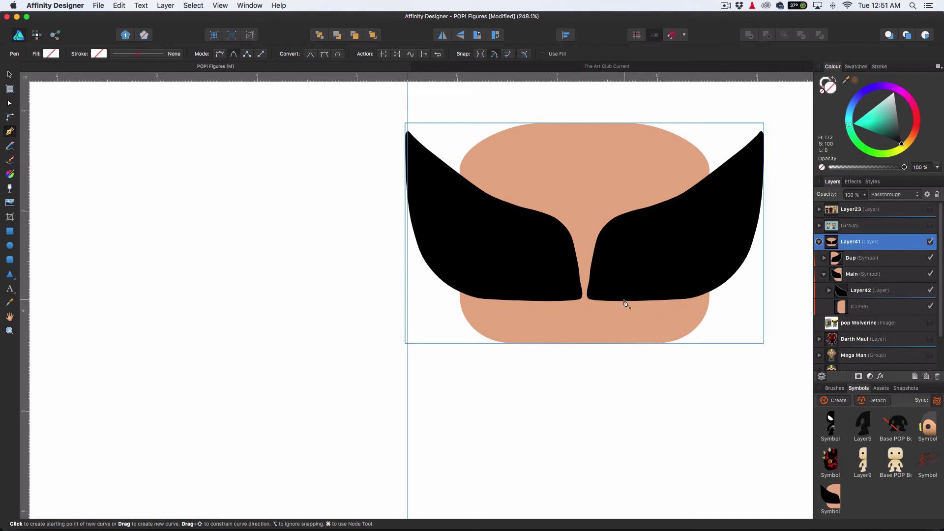
- Reshape the left mask's lower inner corner beside the nose by shifting its nodes and handle into a smoother, rounder curve
key("a")
left_click(578, 294)
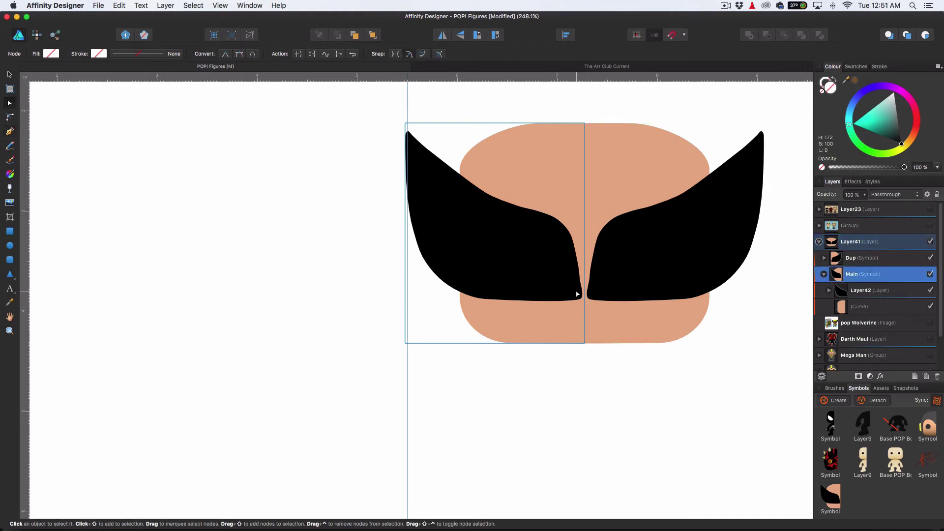
left_click(573, 294)
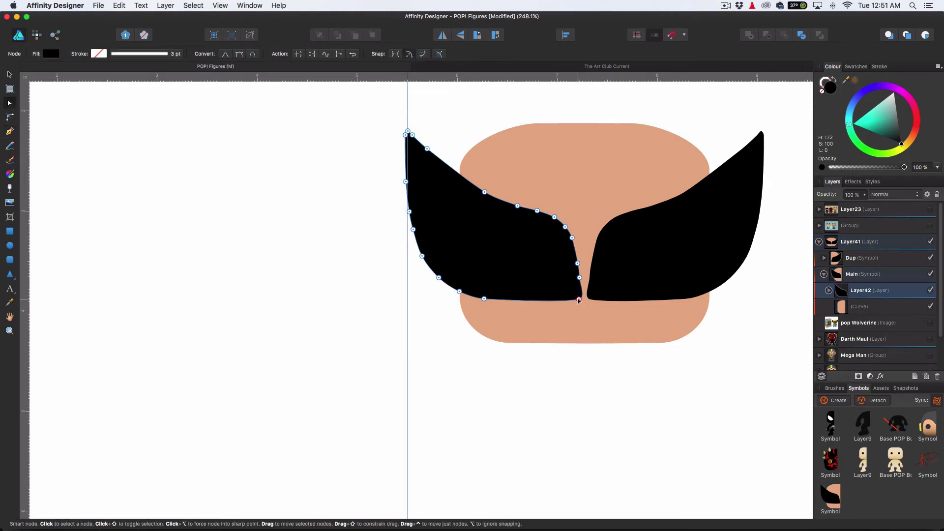
left_click_drag(579, 301, 570, 301)
scroll(590, 291, "up", 5)
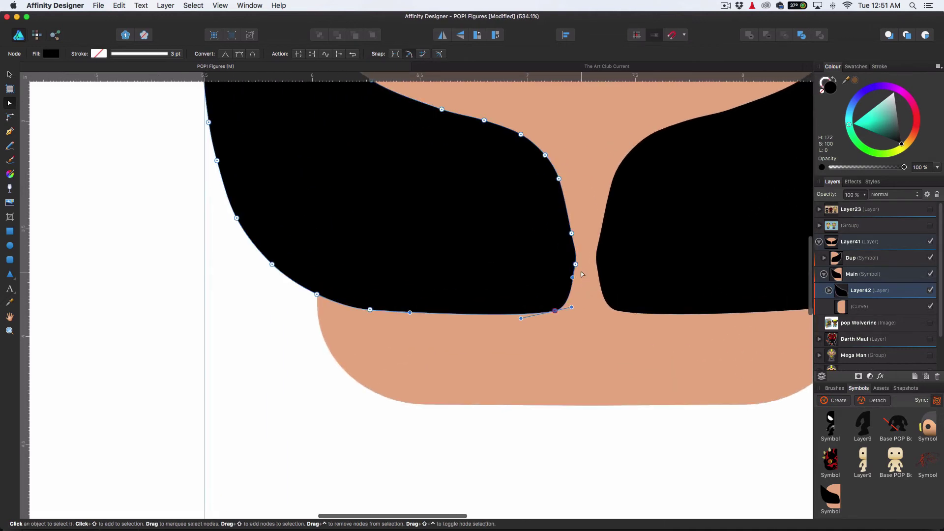
left_click(576, 264)
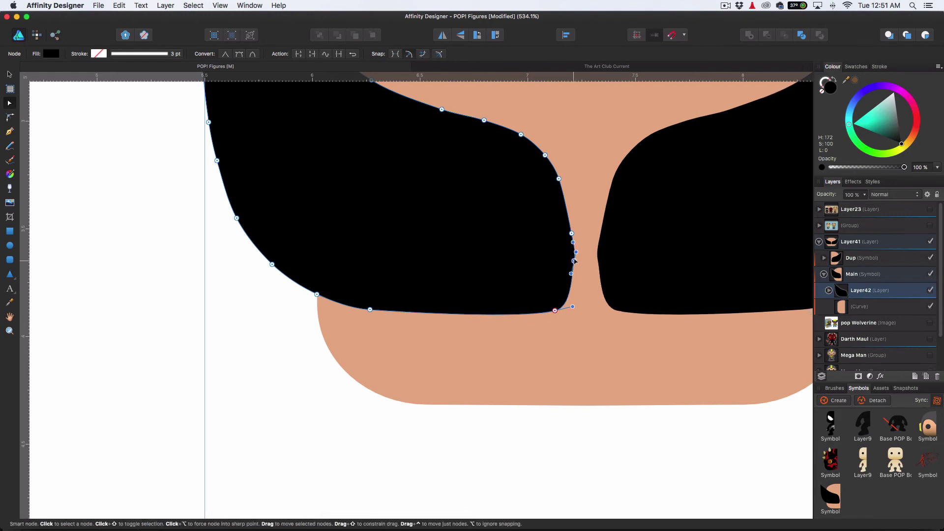
left_click_drag(576, 253, 574, 252)
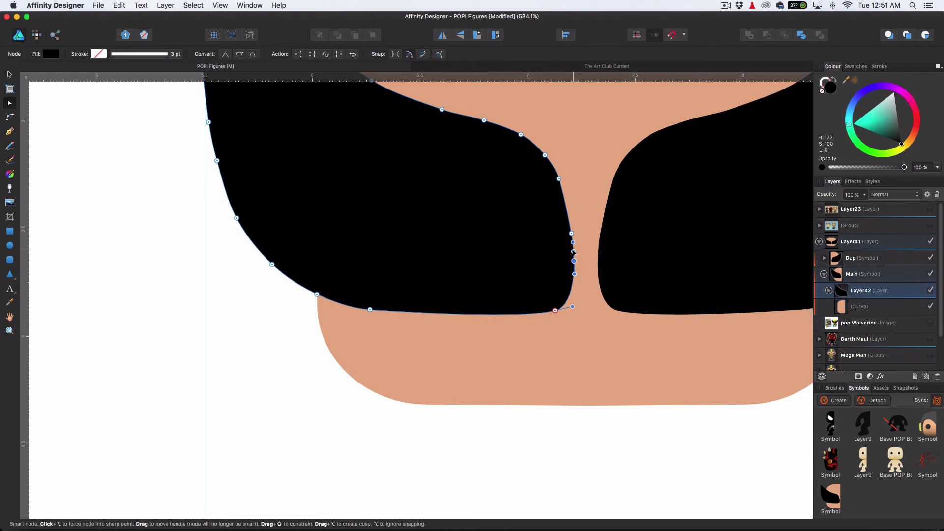
scroll(286, 345, "down", 5)
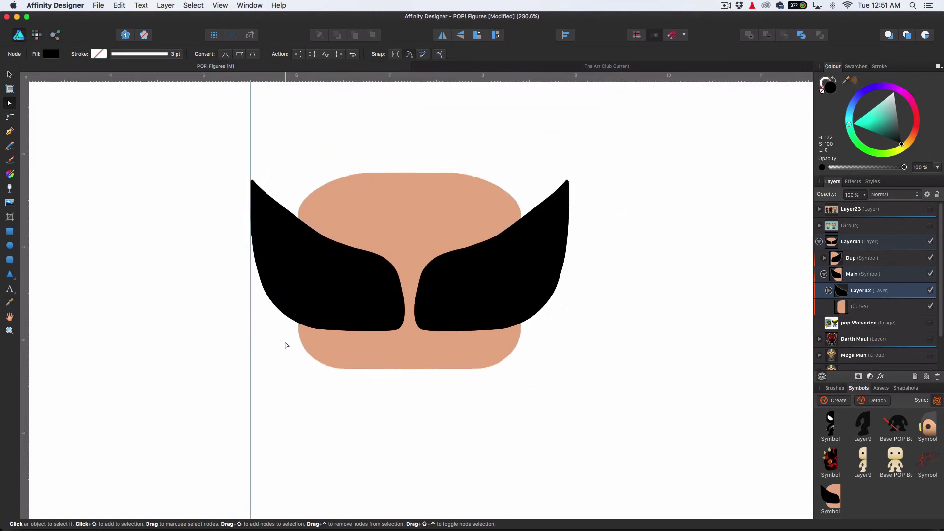
- Add a new layer above Layer42 inside Main, and show the pop Wolverine reference image under Layer41 at 50% opacity
left_click(891, 296)
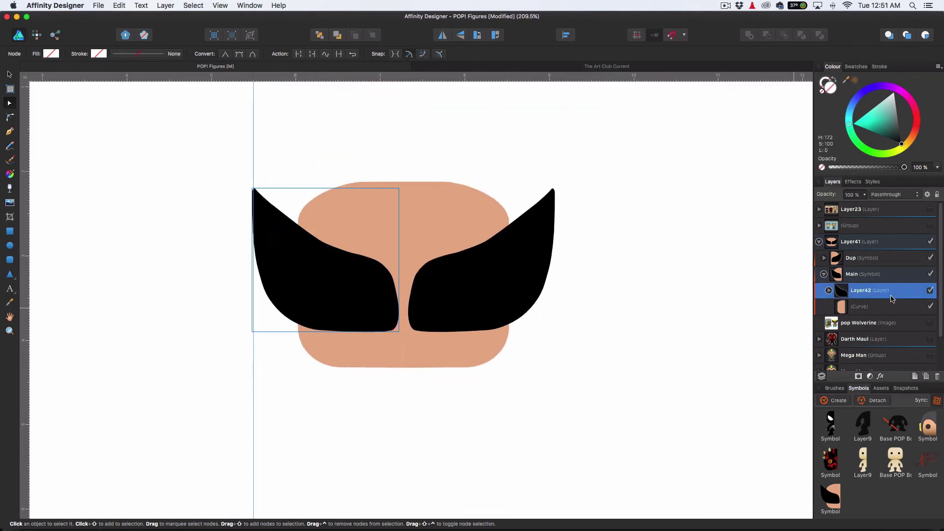
left_click(916, 377)
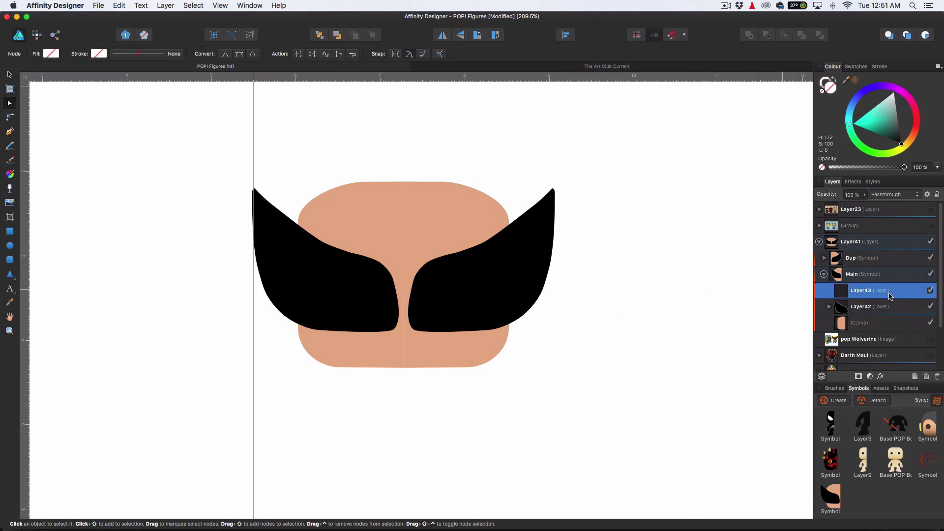
left_click(836, 245)
key("5")
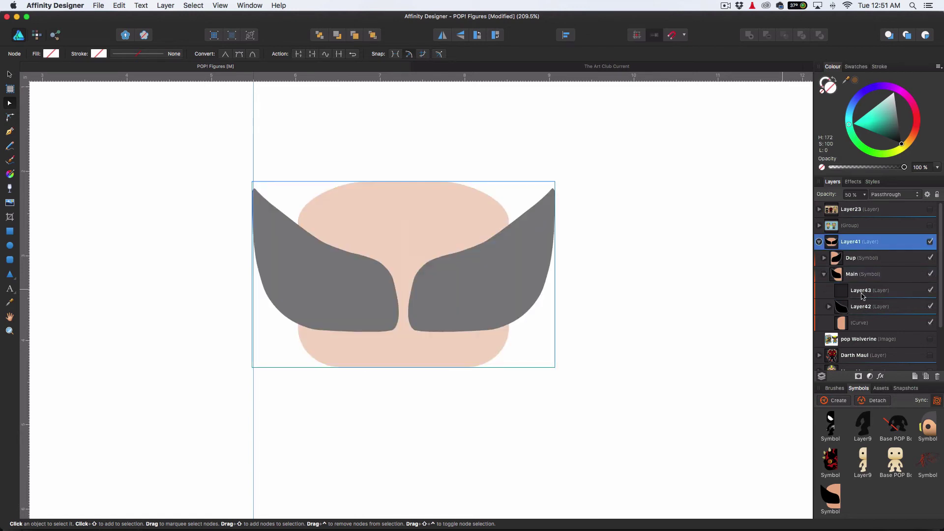
left_click(930, 339)
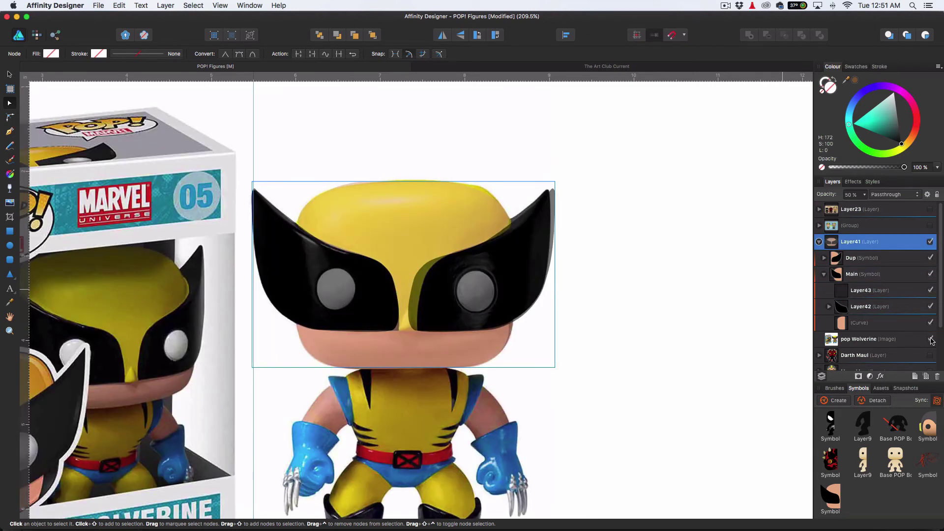
- Draw a circle over the reference's left eye and fill it with a near-white tint (H 172, S 43, L 93)
left_click(10, 246)
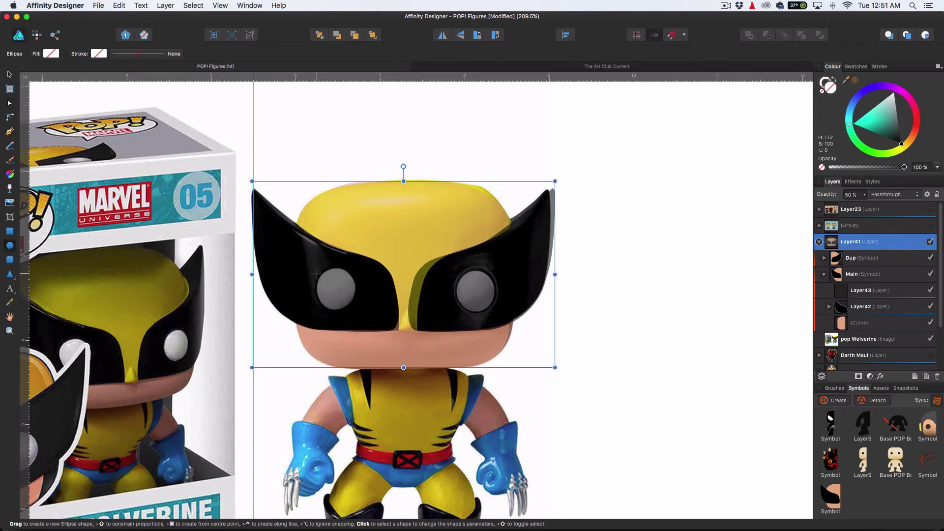
left_click_drag(317, 270, 362, 314)
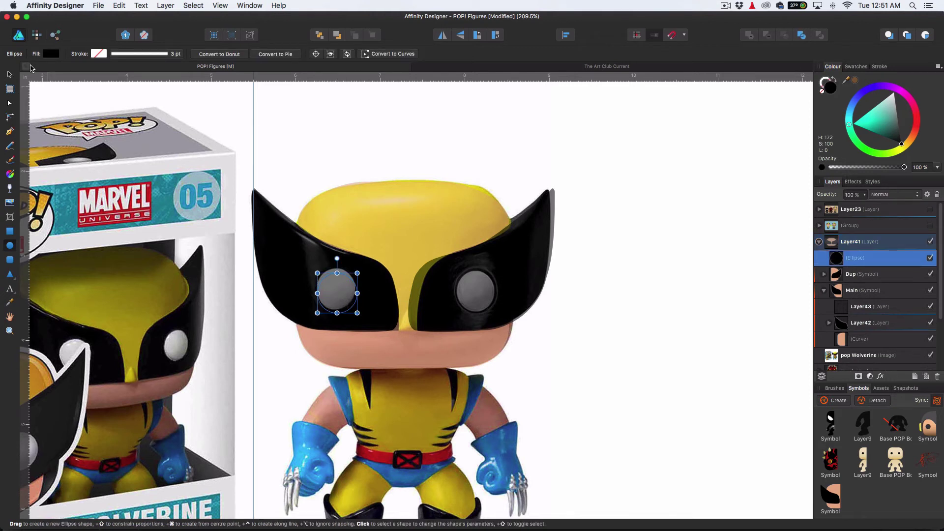
left_click(51, 54)
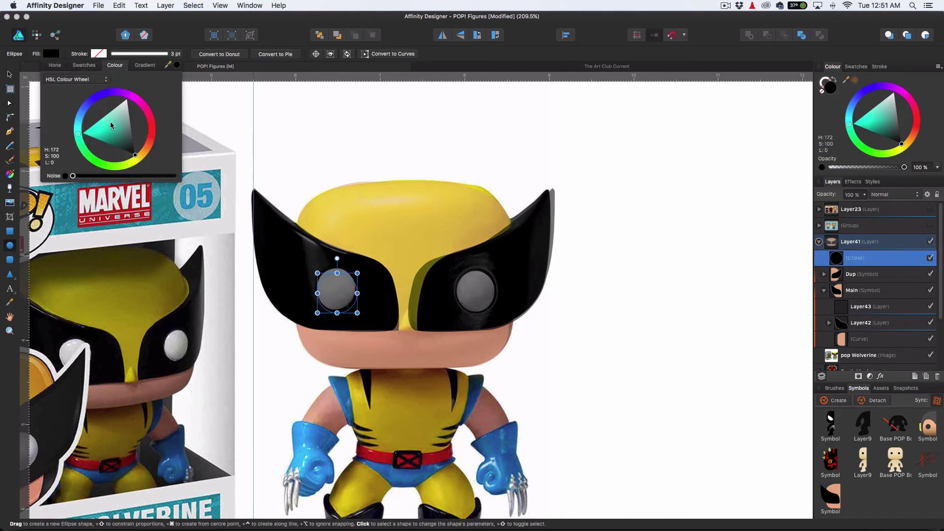
left_click_drag(110, 125, 125, 103)
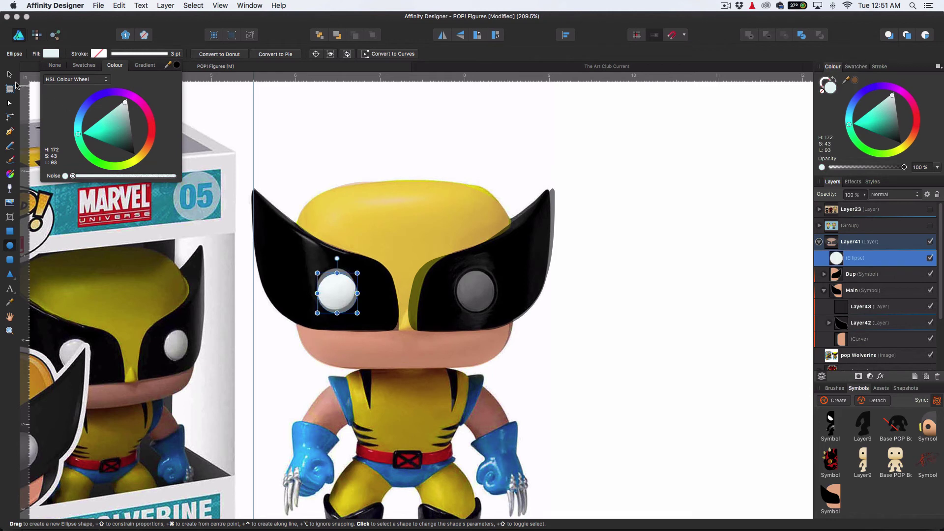
- Align the eye circle with the reference eye and move it into the Main symbol between Layer43 and Layer42
left_click(10, 74)
left_click_drag(329, 293, 328, 291)
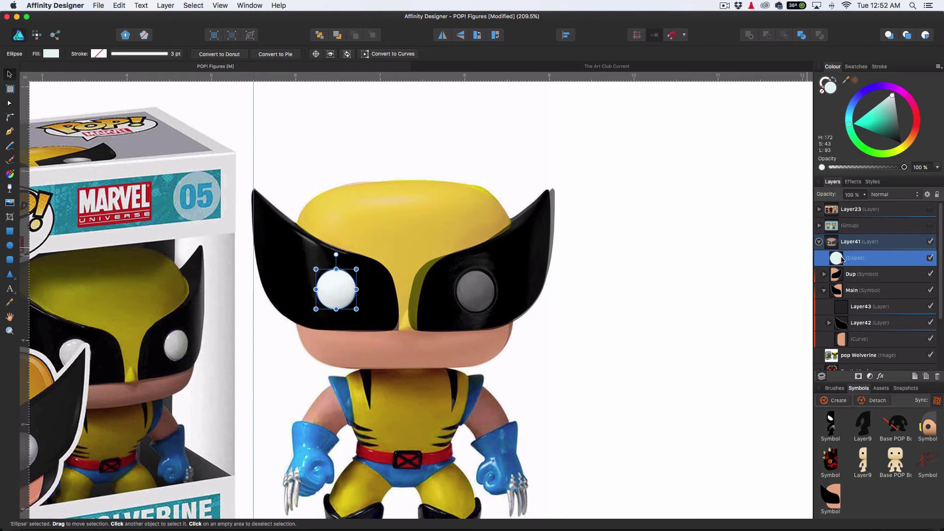
left_click_drag(868, 260, 841, 317)
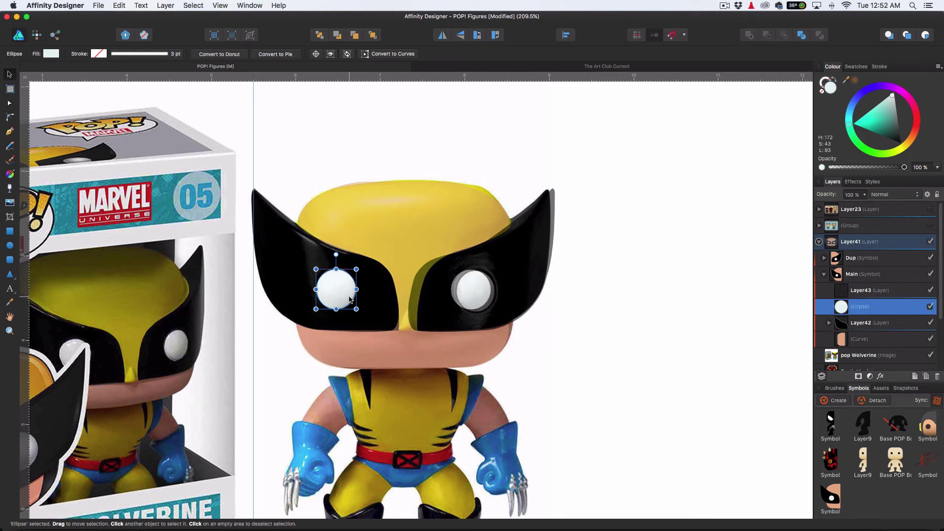
left_click_drag(356, 290, 356, 269)
left_click(593, 309)
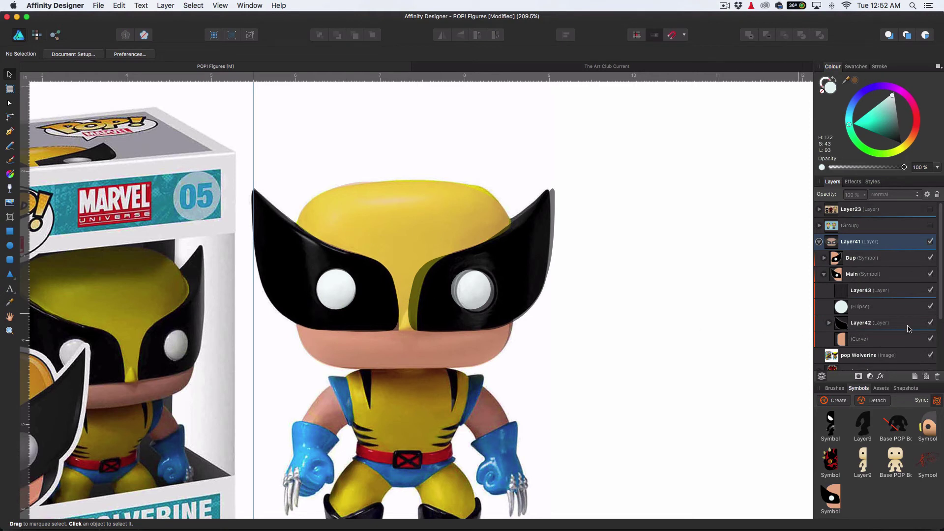
- Hide the pop Wolverine reference image and restore Layer41 to 100% opacity
scroll(909, 328, "down", 5)
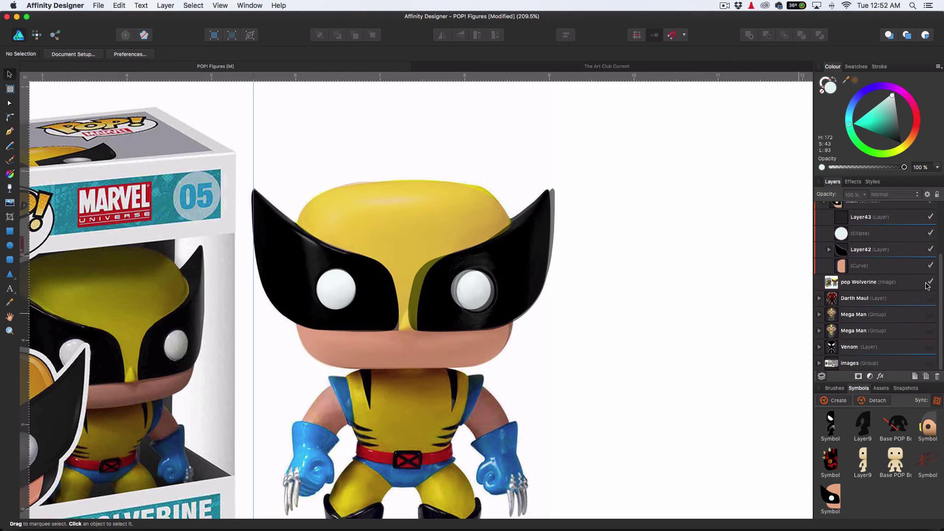
left_click(930, 283)
scroll(905, 266, "up", 5)
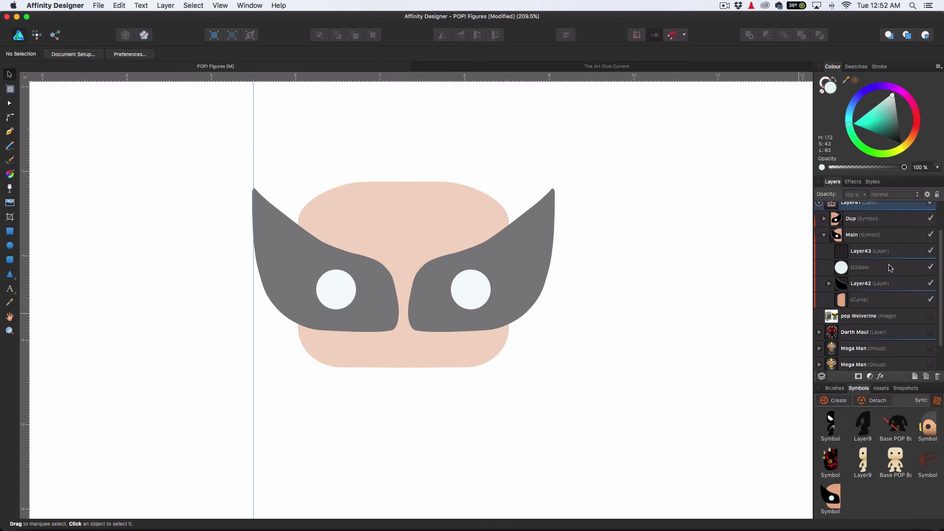
left_click(872, 243)
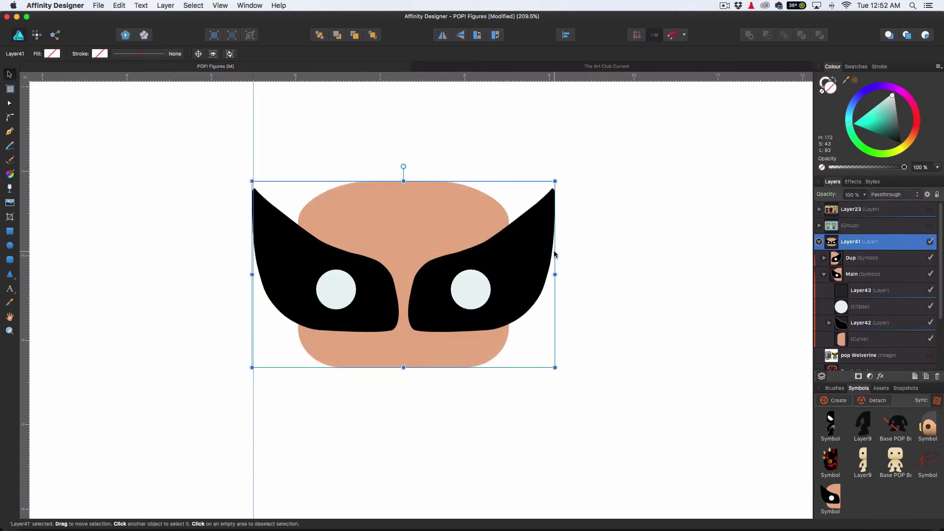
- Remove the vertical guide at the mask's left fin from the canvas
scroll(405, 245, "down", 6)
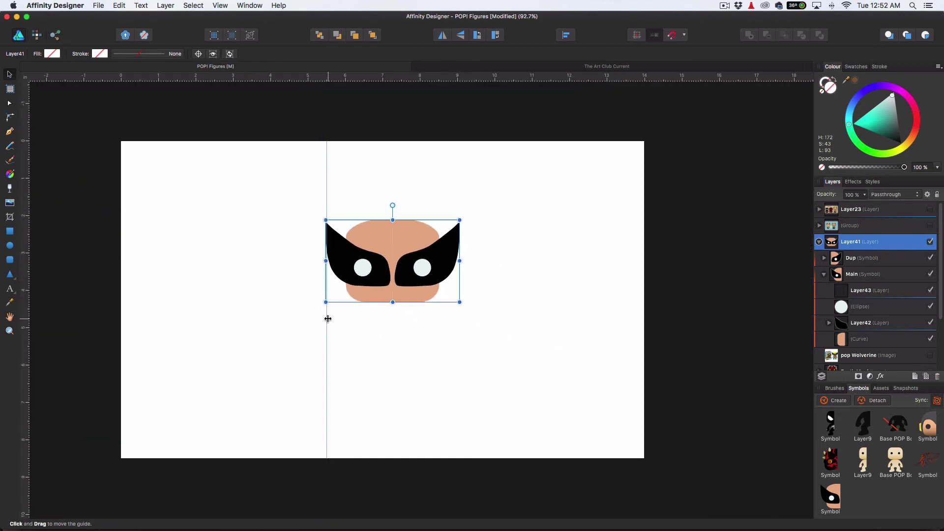
left_click_drag(328, 322, 25, 303)
scroll(148, 290, "left", 1)
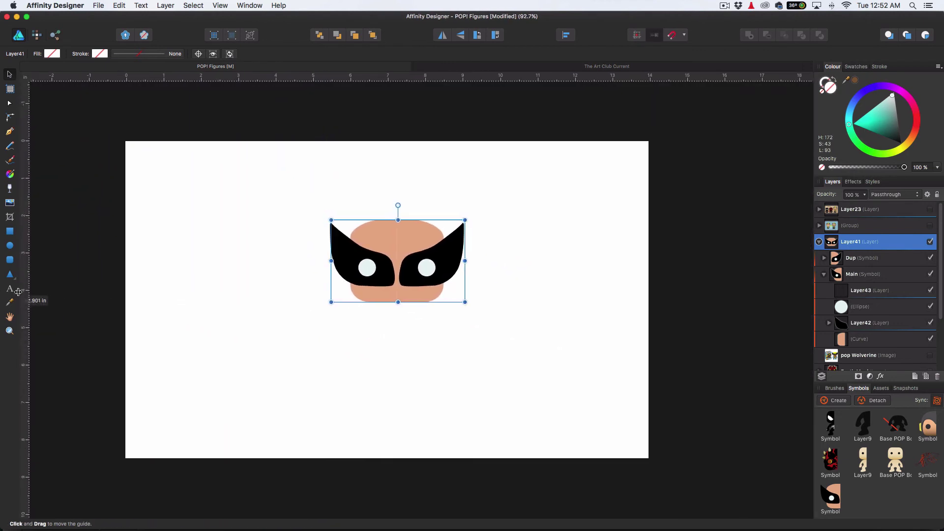
- Examine the mirrored head, mask and eyes at several magnifications, including the centre where the two halves meet
scroll(403, 235, "up", 3)
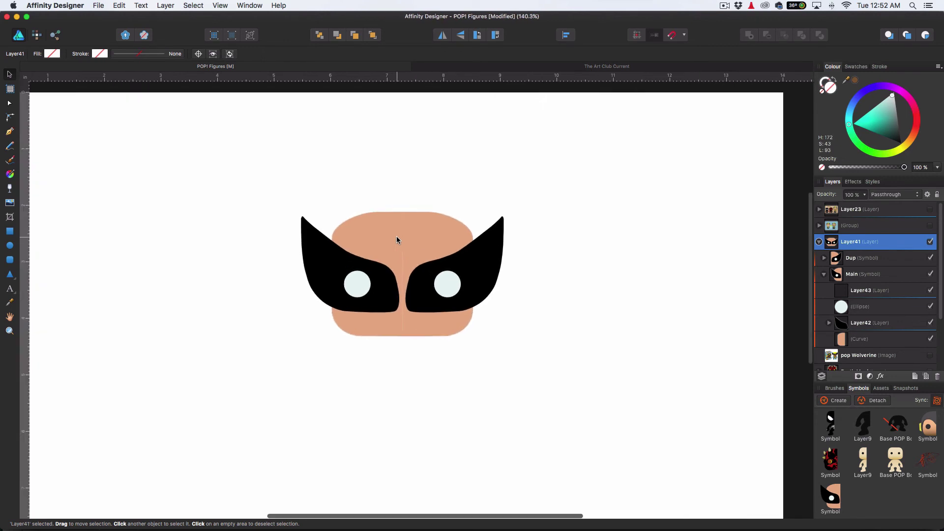
scroll(404, 248, "up", 5)
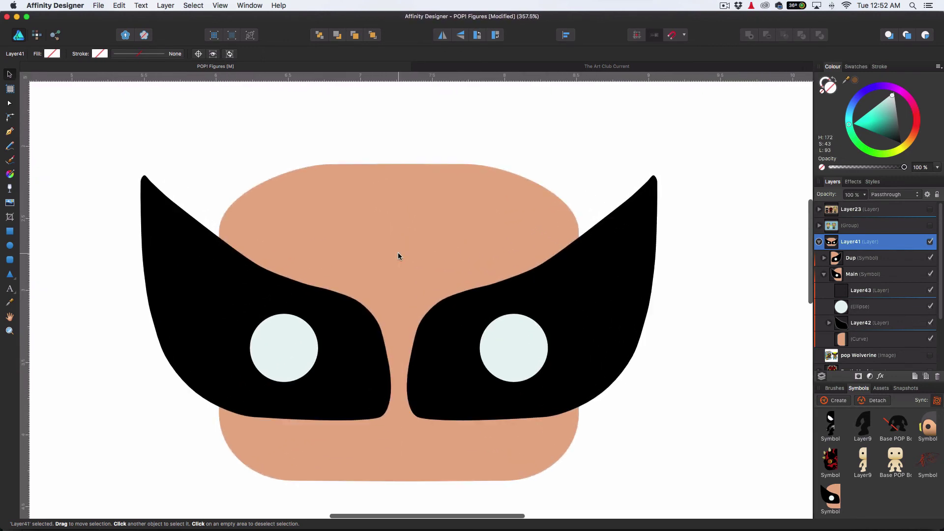
scroll(403, 225, "up", 3)
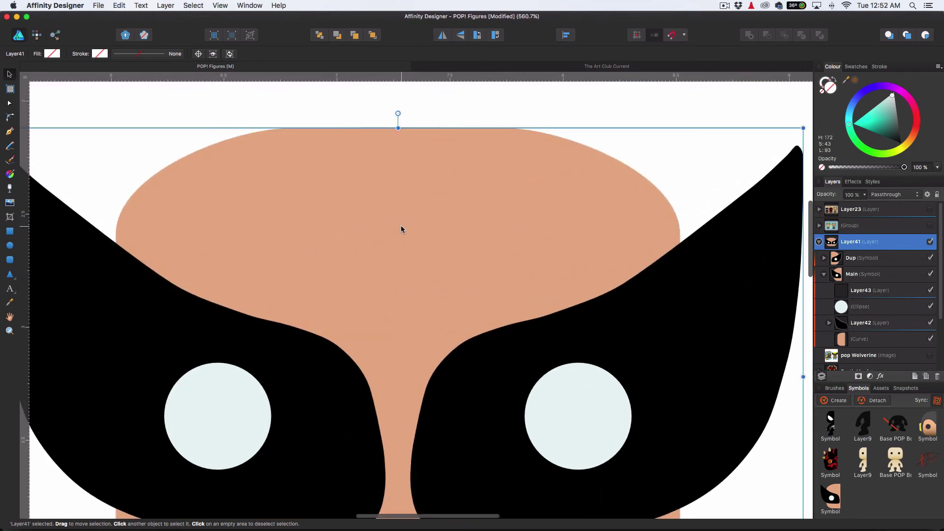
scroll(400, 226, "down", 3)
scroll(400, 225, "down", 4)
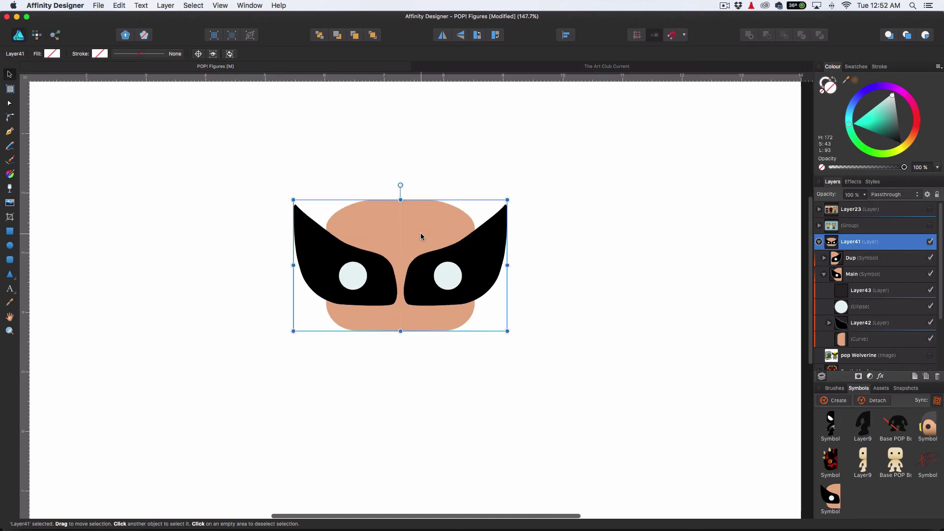
scroll(421, 237, "up", 1)
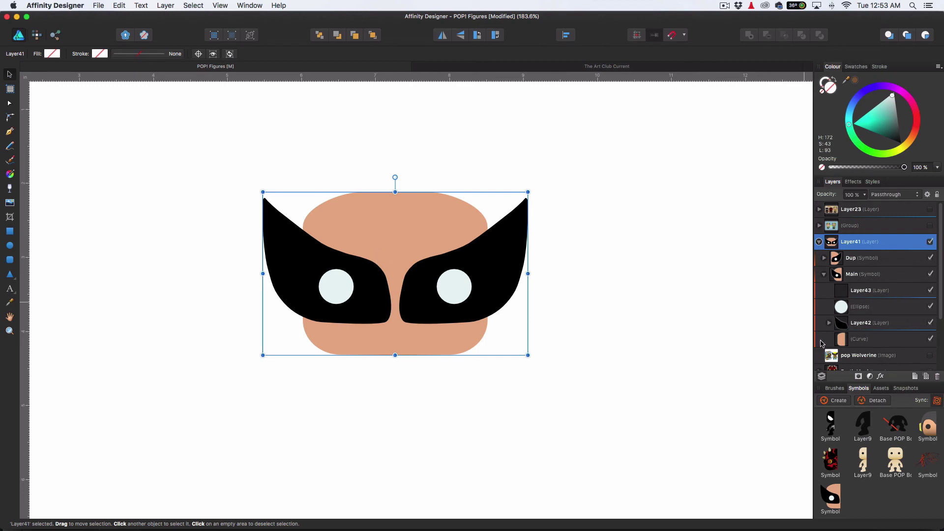
scroll(388, 248, "up", 3)
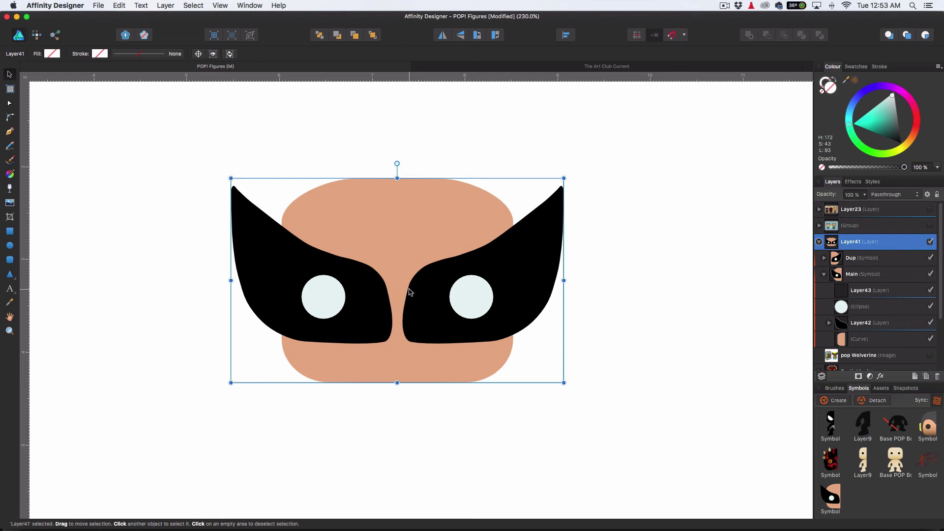
scroll(409, 292, "down", 6)
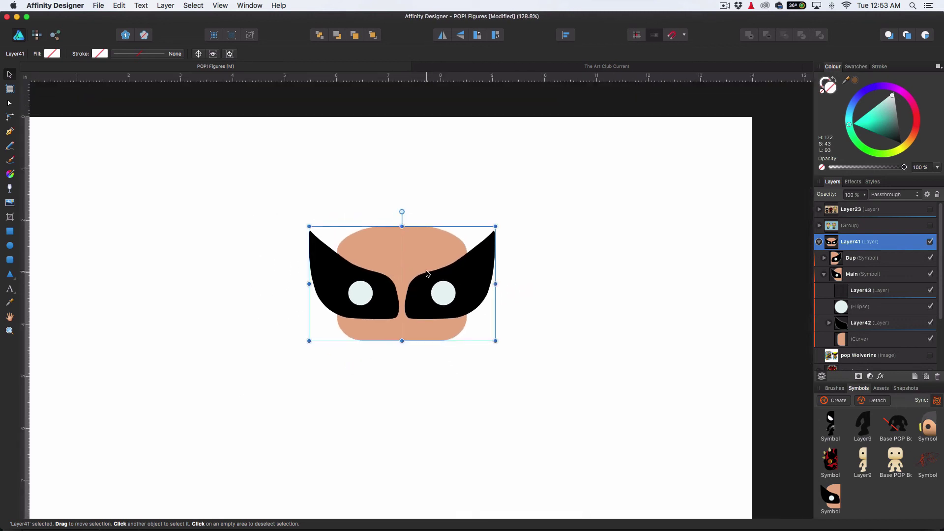
scroll(428, 274, "up", 6)
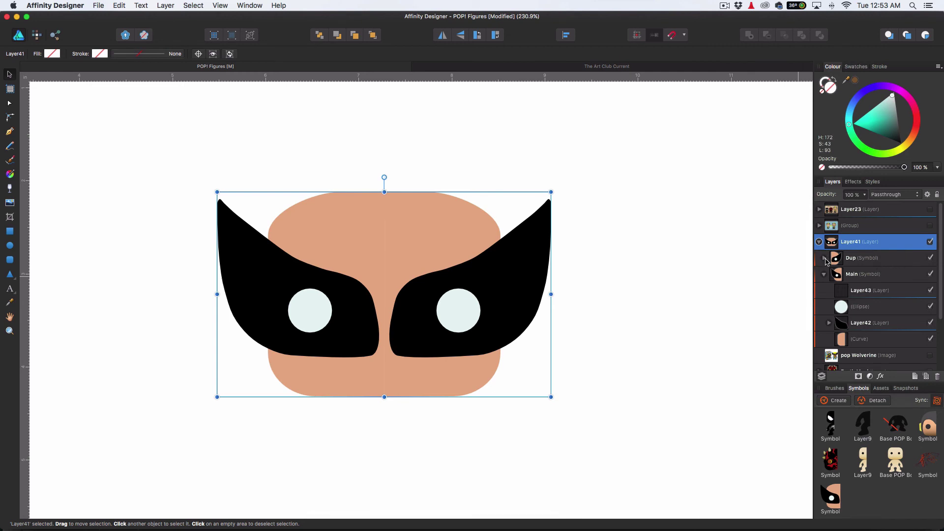
- Duplicate the skin-coloured half-head curve inside the Main symbol
scroll(868, 333, "down", 2)
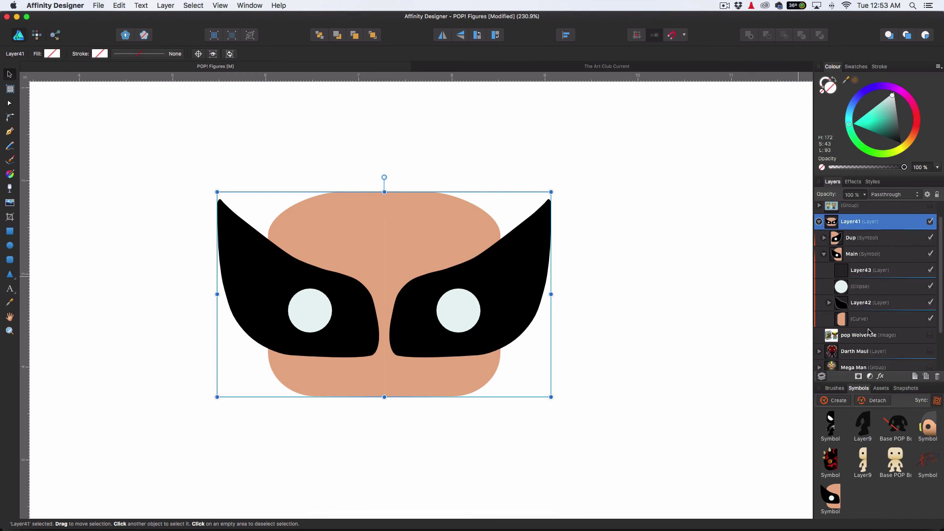
left_click(865, 318)
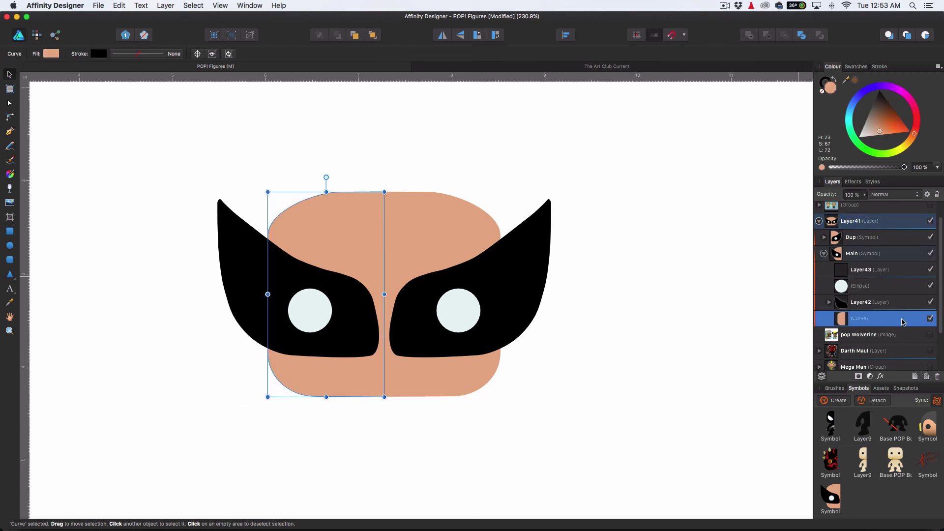
key("super+j")
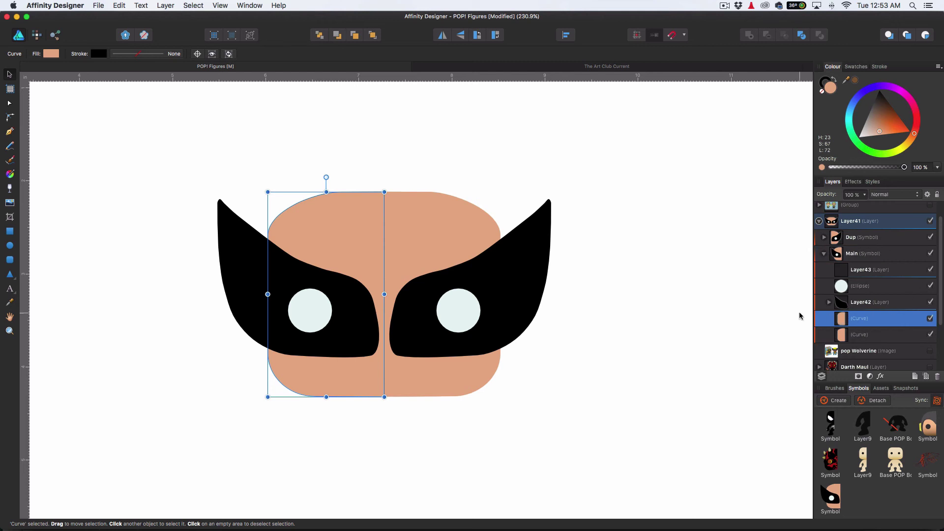
- Add nodes on the duplicate's outer edge behind the mask and on its centre line at the mask's base, and delete the three nodes below them
left_click(10, 105)
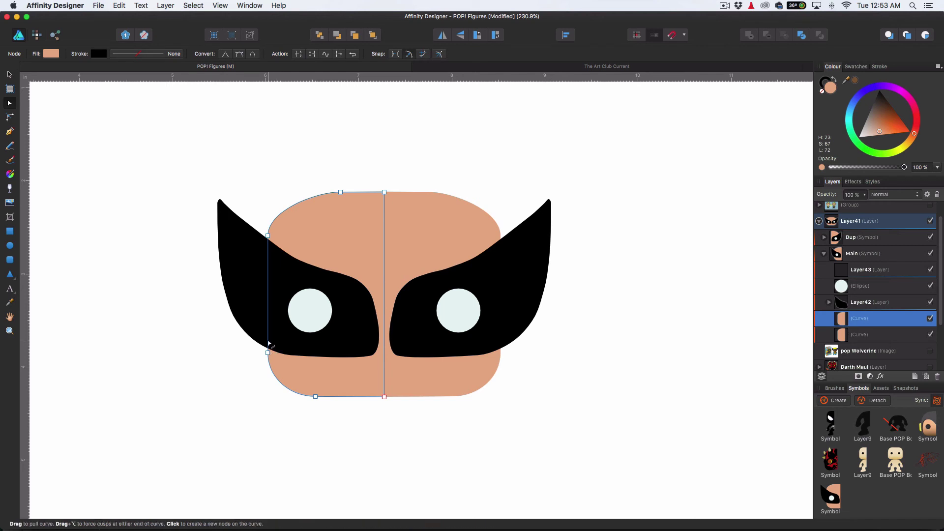
left_click(268, 334)
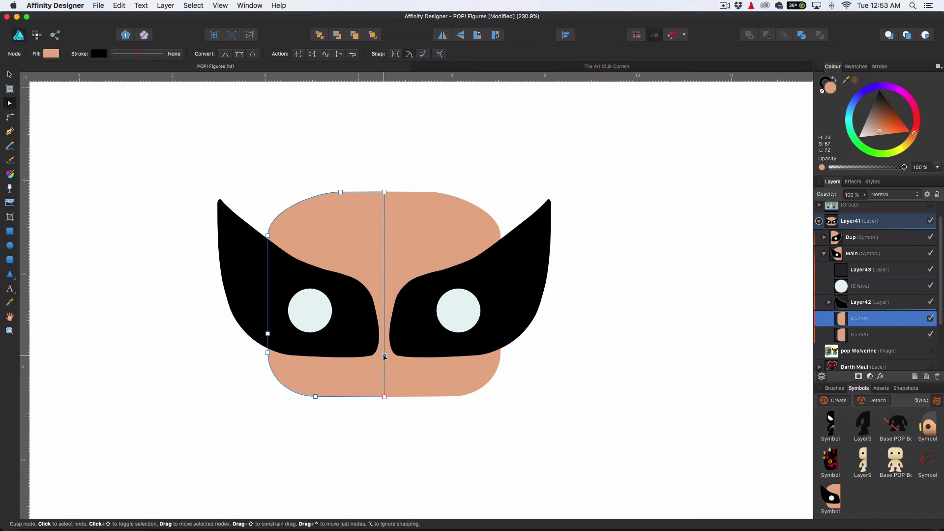
left_click(384, 397)
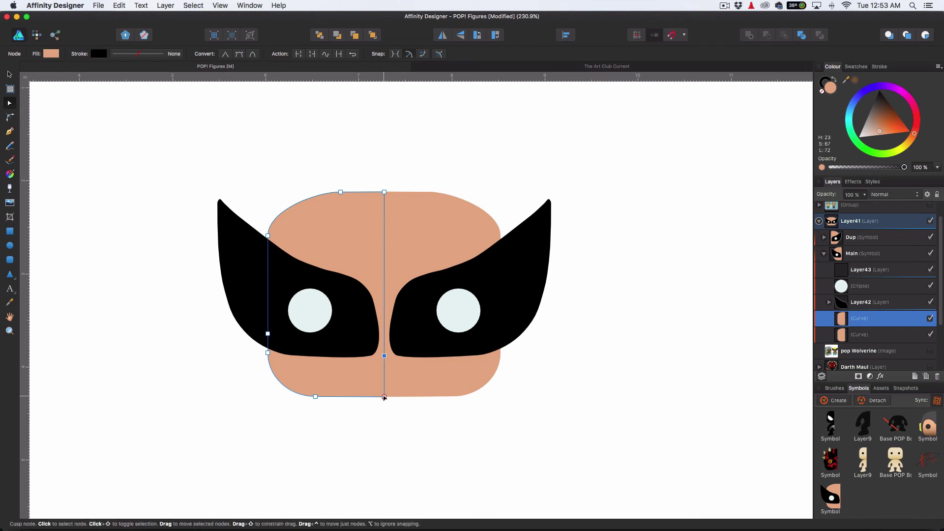
left_click(315, 397)
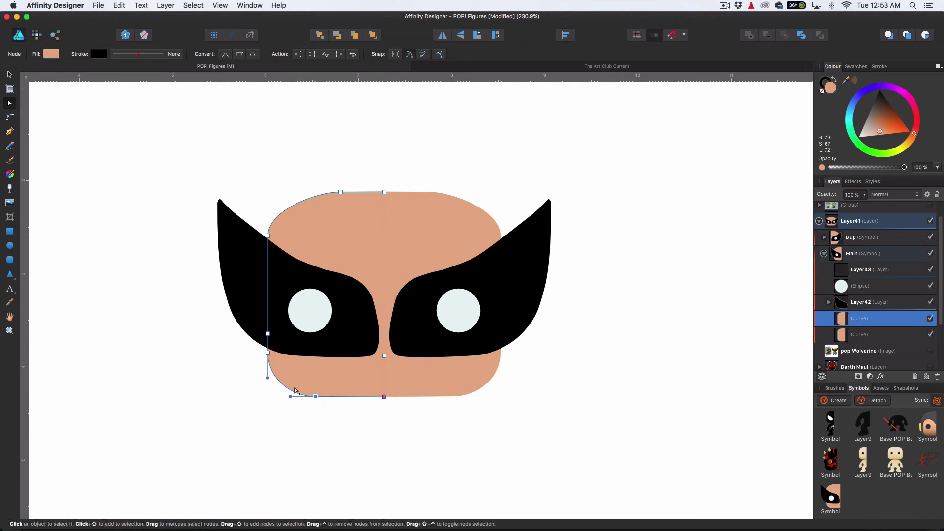
left_click(268, 353, "shift")
key("Delete")
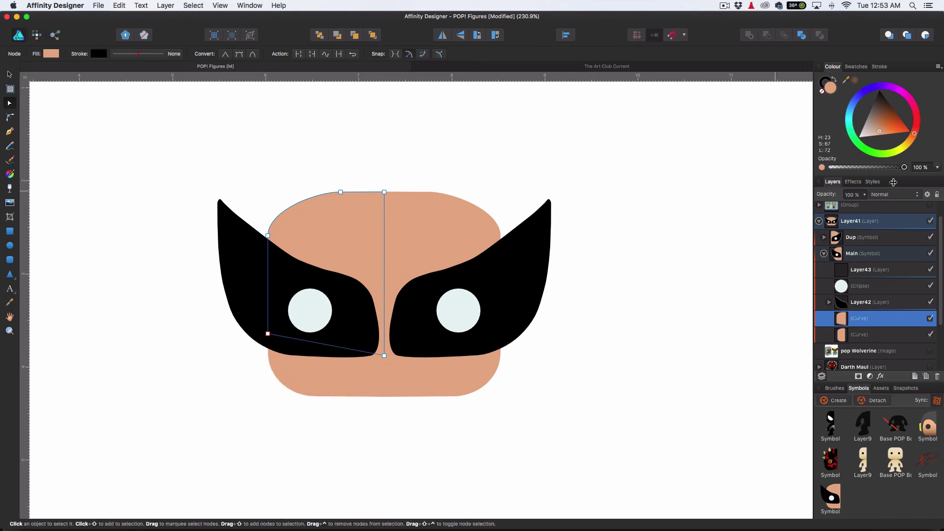
- Fill the trimmed duplicate with yellow (H 60, S 86, L 52) and lower its bottom centre node slightly below the mask's lower edge
left_click_drag(914, 135, 908, 153)
left_click_drag(907, 153, 893, 140)
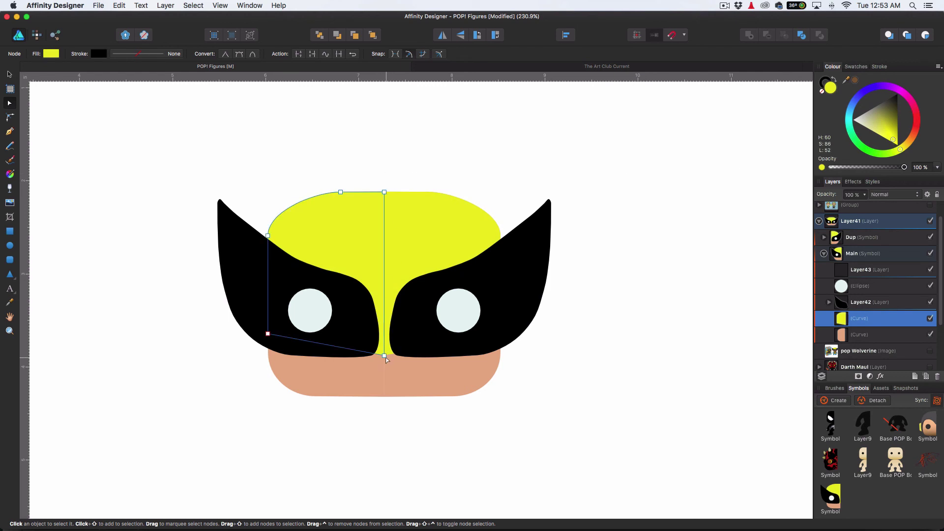
scroll(386, 359, "up", 3)
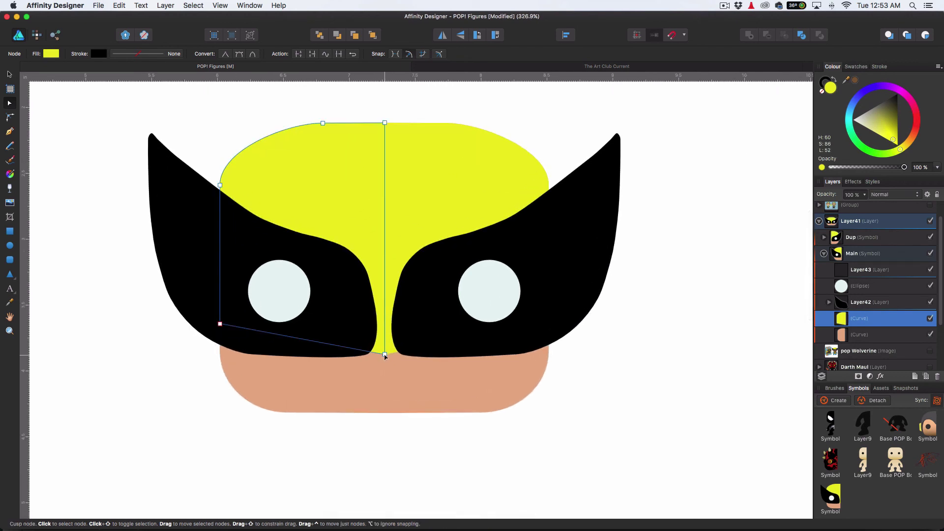
left_click_drag(386, 357, 385, 360)
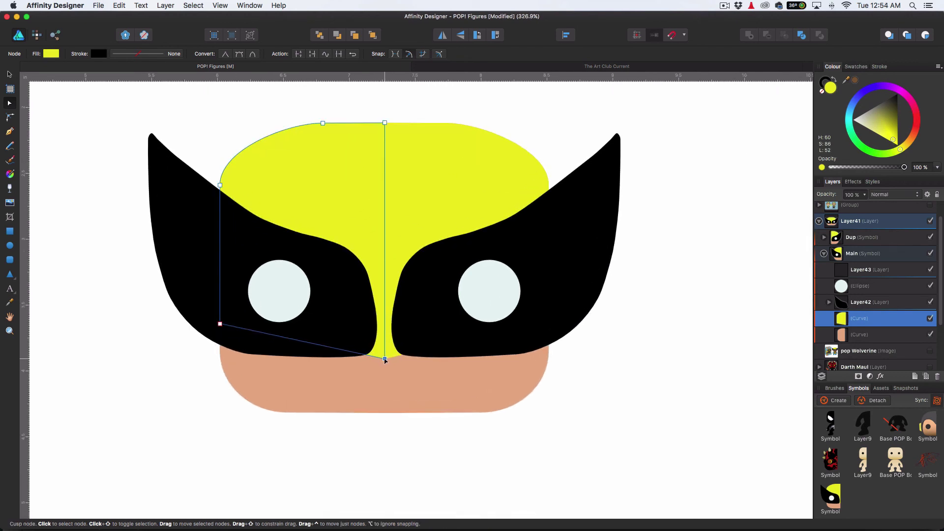
- Deselect the yellow curve and view the whole mirrored Wolverine head at a smaller scale
left_click(569, 384)
scroll(405, 362, "down", 4)
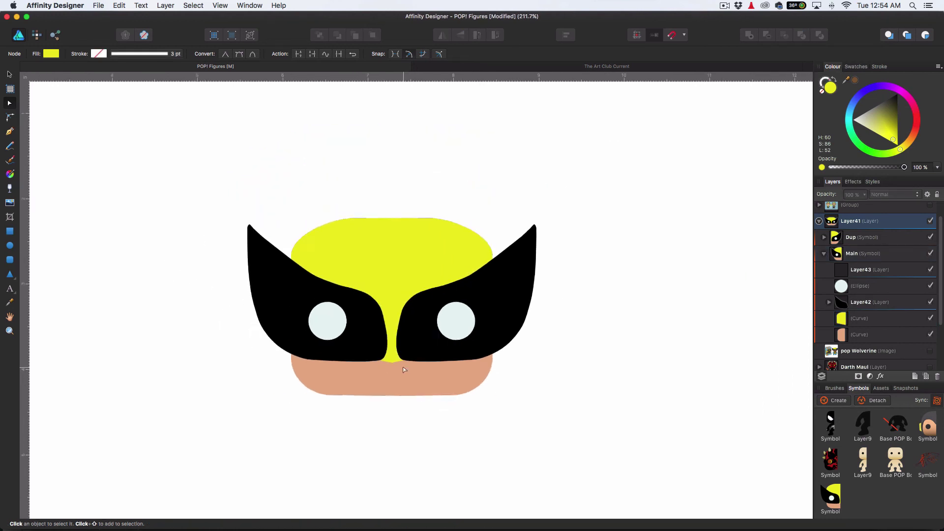
scroll(395, 273, "down", 2)
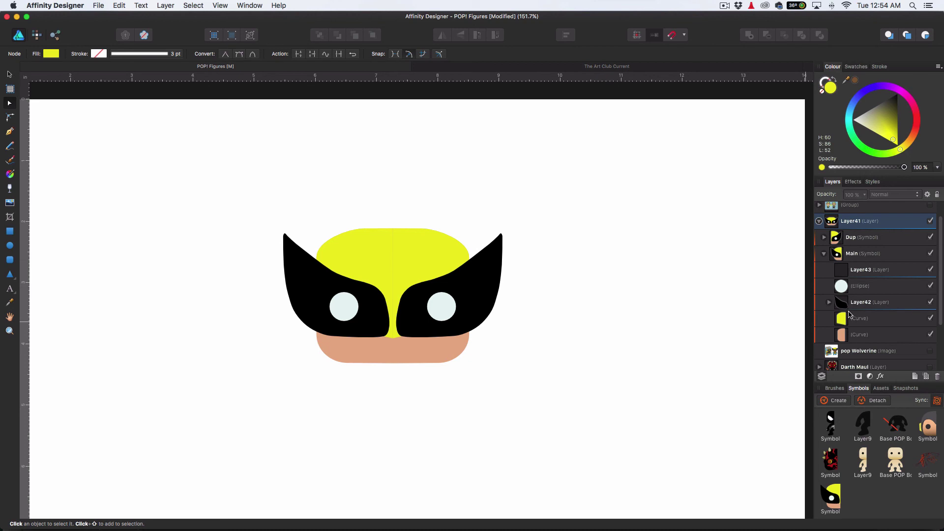
scroll(448, 298, "down", 3)
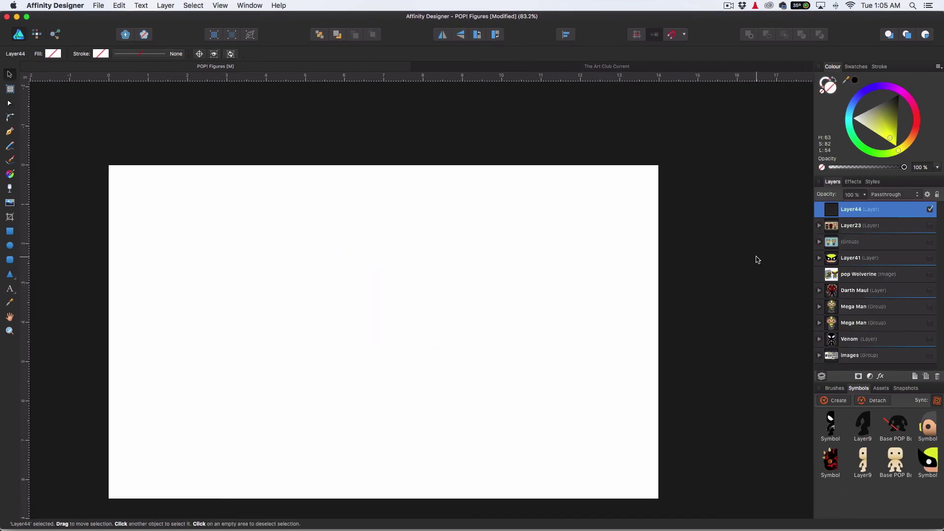
- Add a pixel layer and move it out of Layer23 to the very top of the layer stack
left_click(927, 377)
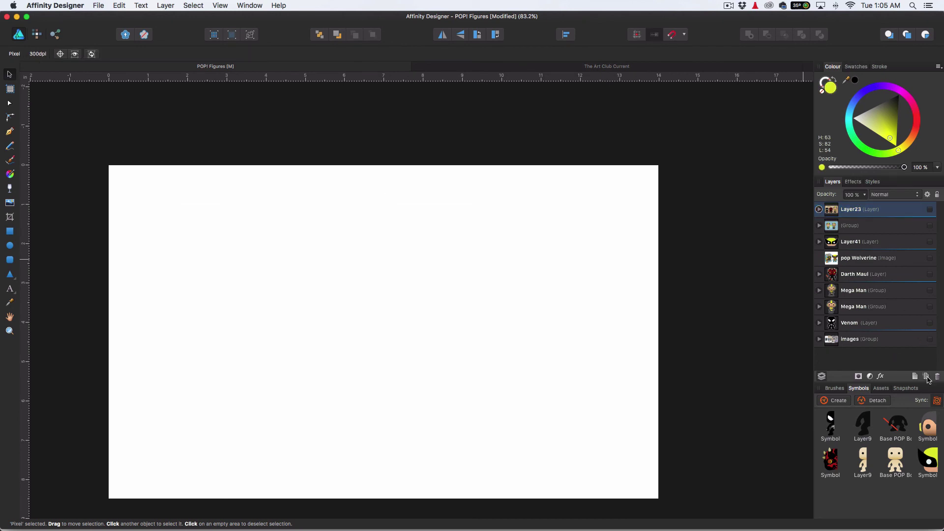
left_click(819, 209)
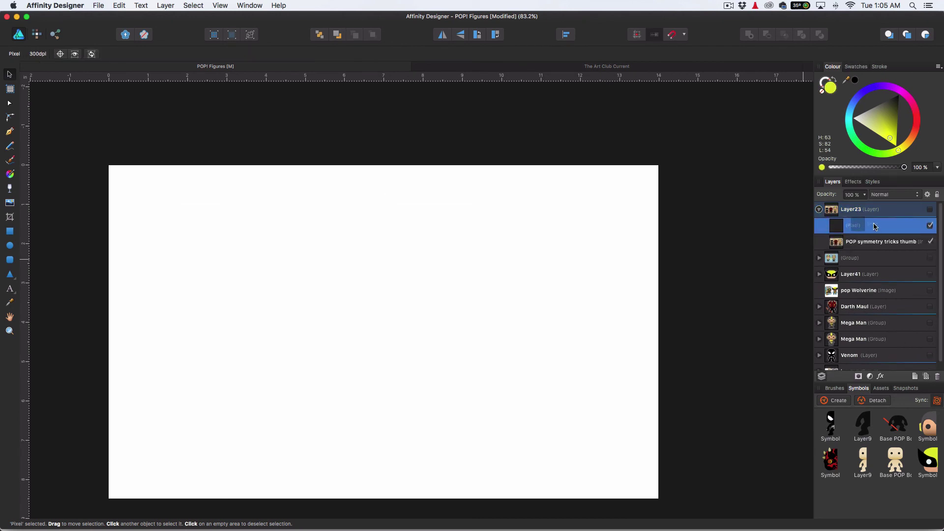
left_click_drag(875, 226, 846, 203)
left_click(819, 225)
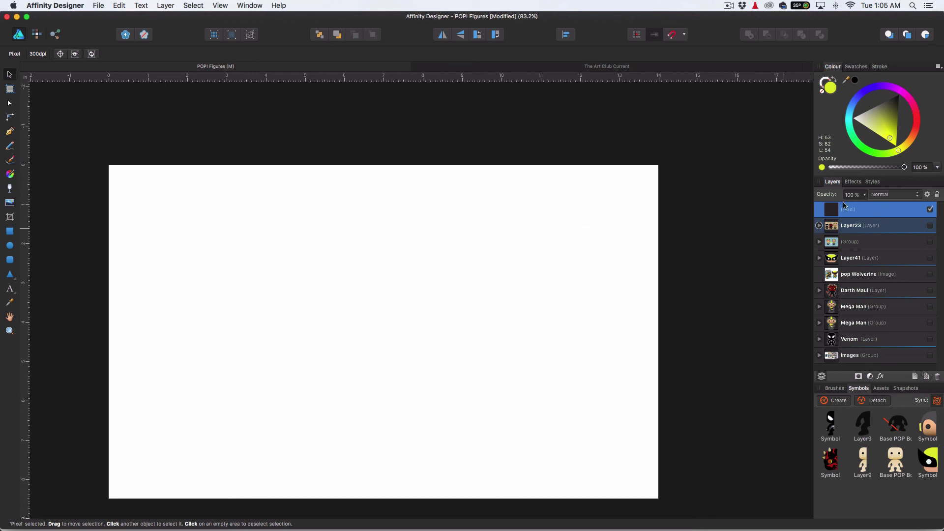
- In Pixel Persona, paint the left half of a head outline with a 10.8 px rough brush in dark olive (H 63, S 100, L 10)
left_click(37, 34)
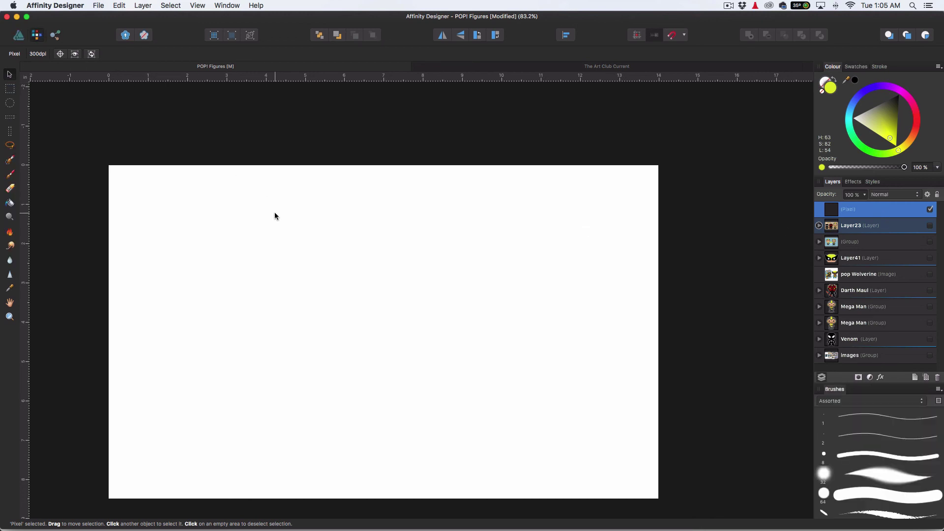
left_click(11, 175)
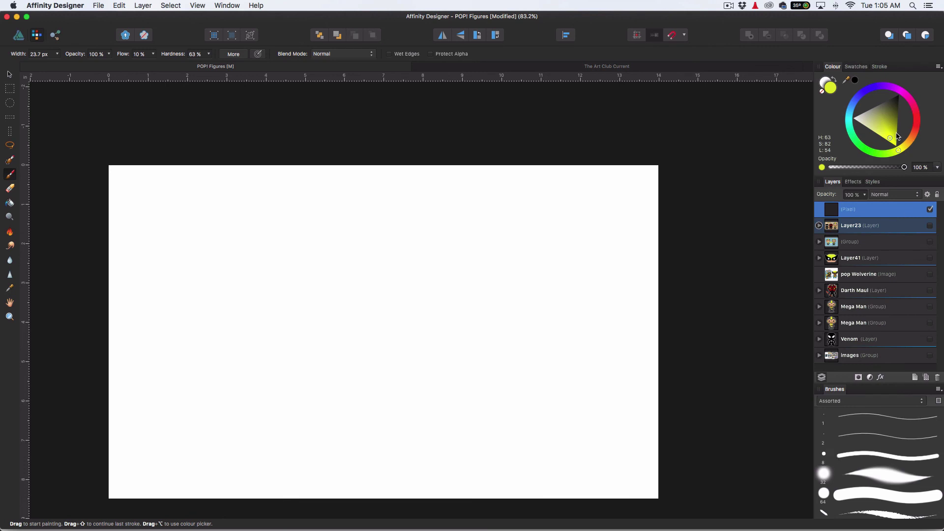
left_click_drag(896, 119, 901, 105)
scroll(868, 497, "down", 1)
left_click(867, 496)
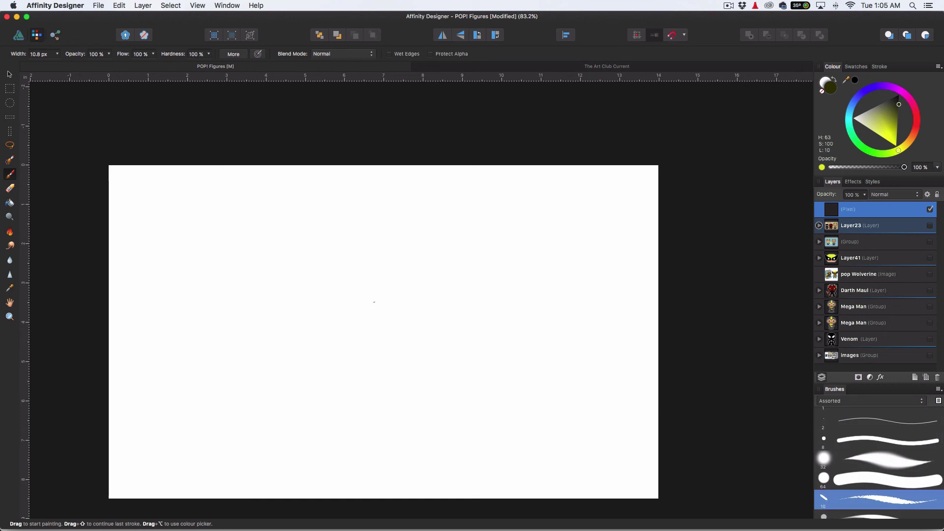
mouse_move(327, 237)
left_mouse_down()
mouse_move(352, 212)
mouse_move(327, 246)
mouse_move(354, 266)
mouse_move(342, 208)
mouse_move(377, 203)
mouse_move(337, 247)
mouse_move(362, 274)
left_mouse_up()
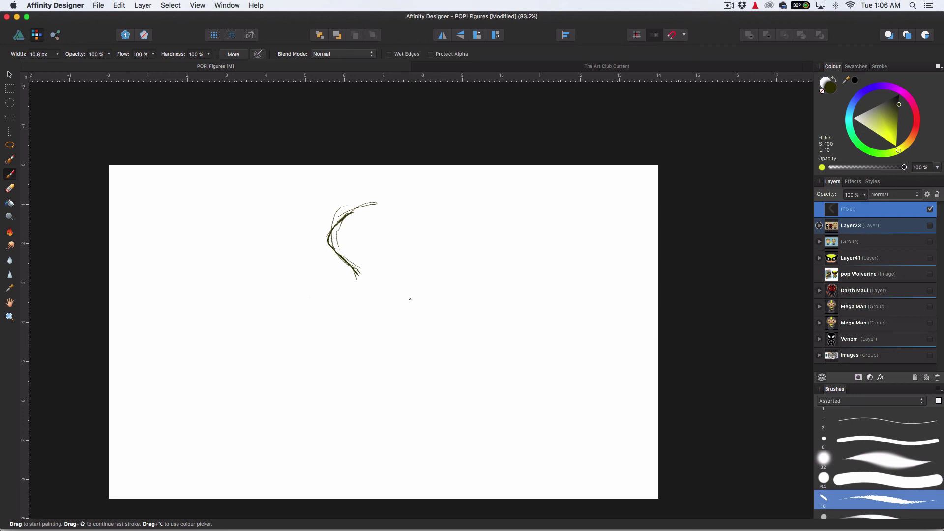
mouse_move(360, 198)
left_mouse_down()
mouse_move(339, 255)
mouse_move(368, 285)
mouse_move(373, 191)
left_mouse_up()
- Create a symbol from the half-head pixel sketch and place a second instance beside the original
left_click(22, 37)
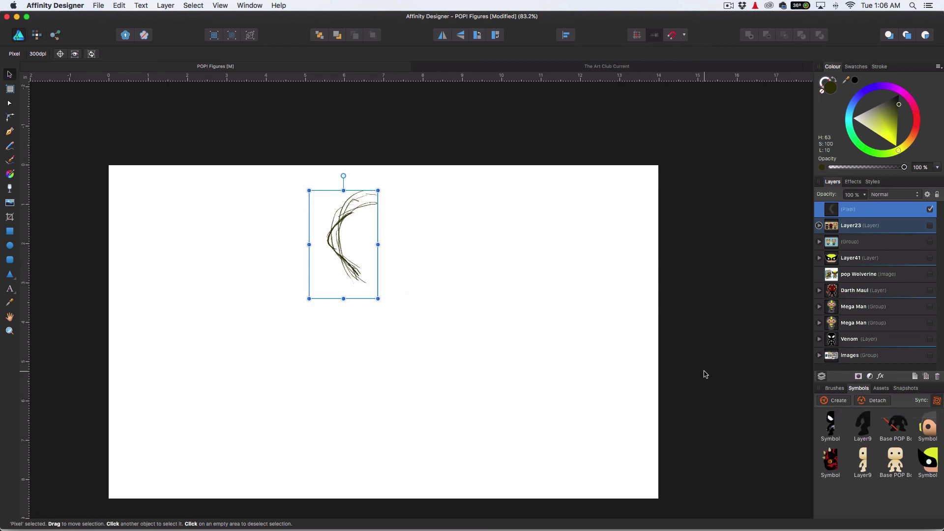
left_click(843, 401)
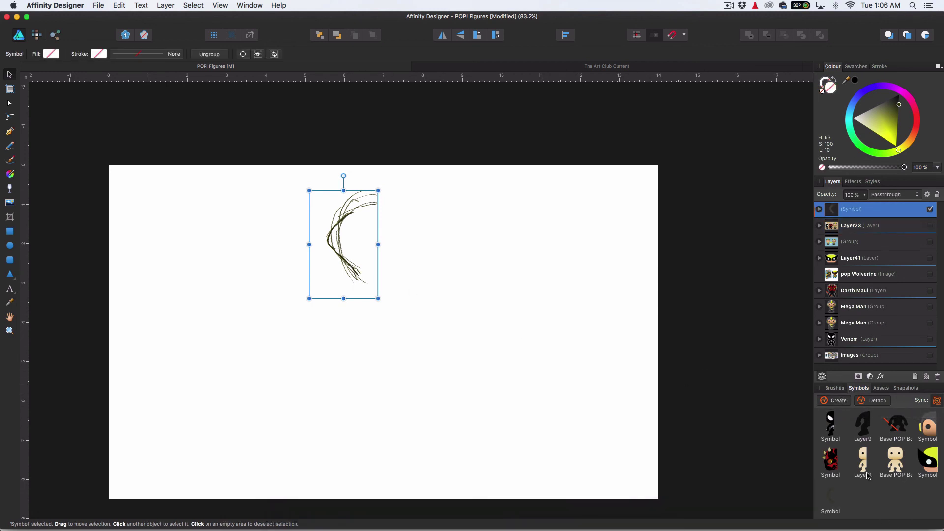
mouse_move(832, 497)
left_mouse_down()
mouse_move(788, 495)
mouse_move(564, 376)
mouse_move(394, 258)
mouse_move(396, 235)
left_mouse_up()
- Flip the second symbol instance horizontally and align it with the original so the two halves meet at the centre
right_click(396, 235)
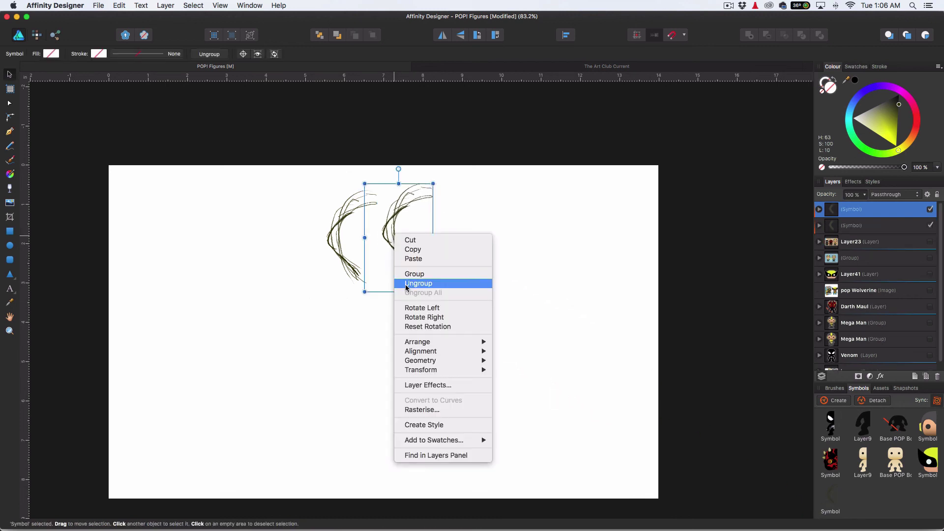
mouse_move(439, 371)
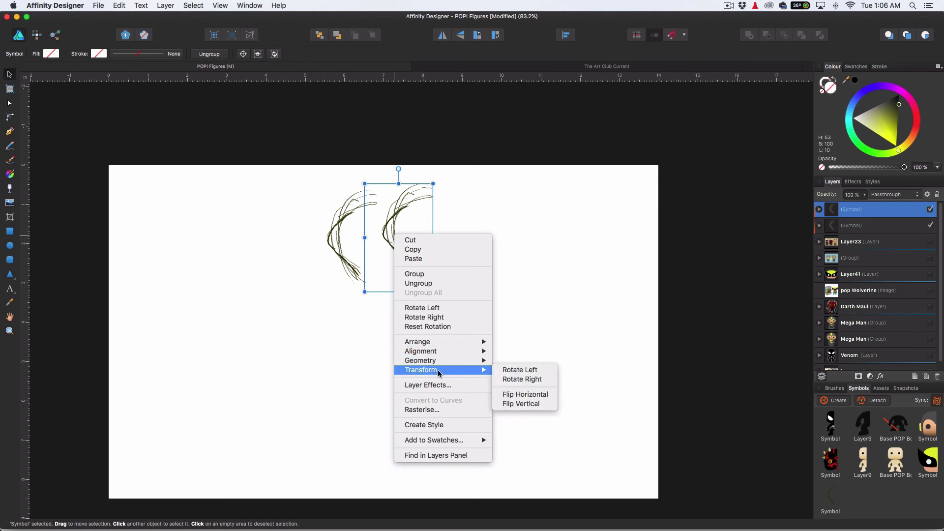
left_click(525, 395)
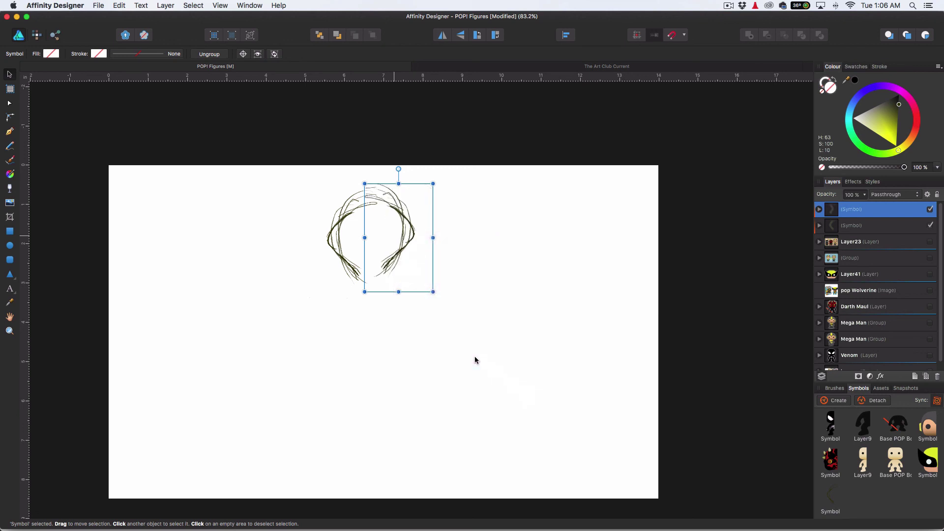
left_click_drag(408, 225, 420, 230)
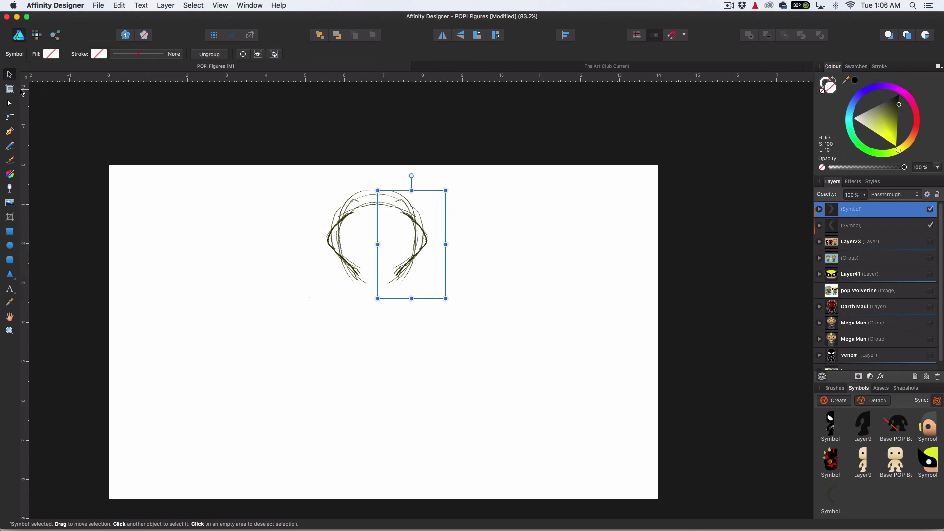
- Select the pixel layer inside the original symbol and paint more crown, side and jaw strokes, closing the head at a narrow chin
left_click(37, 40)
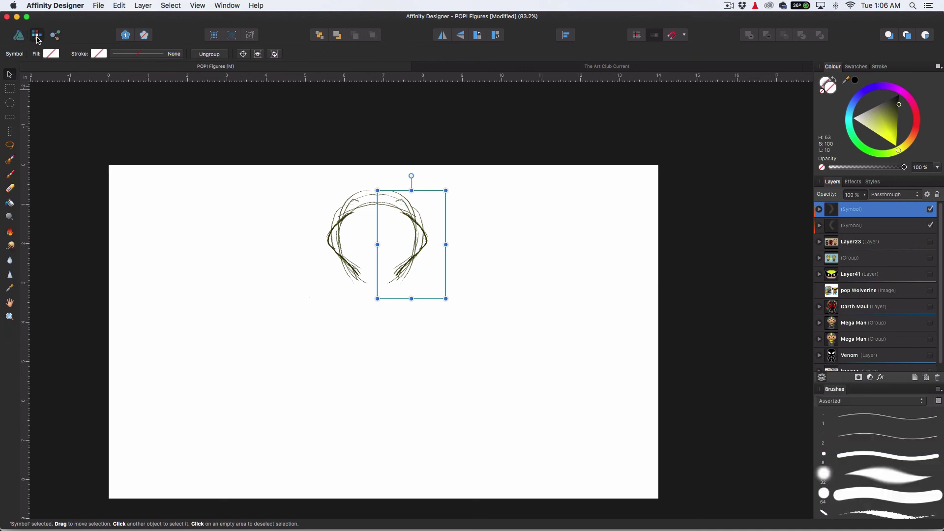
left_click(820, 226)
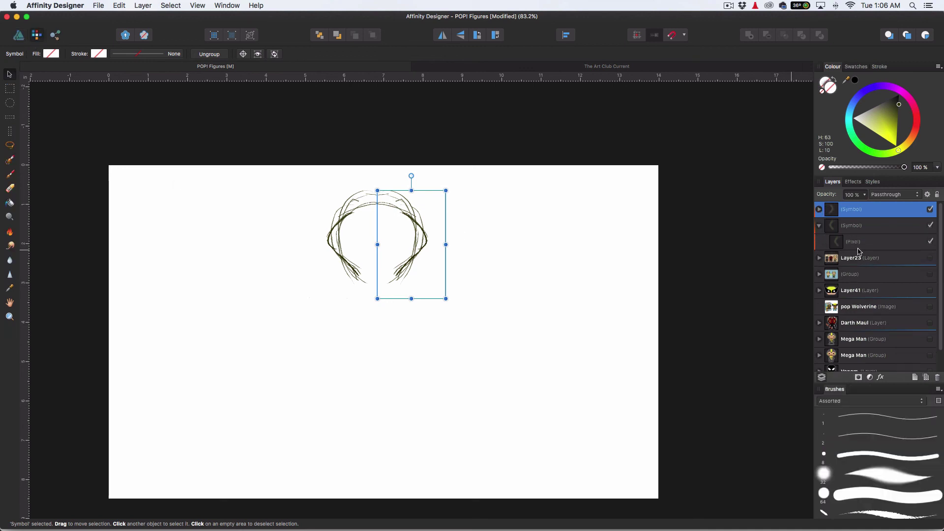
left_click(860, 245)
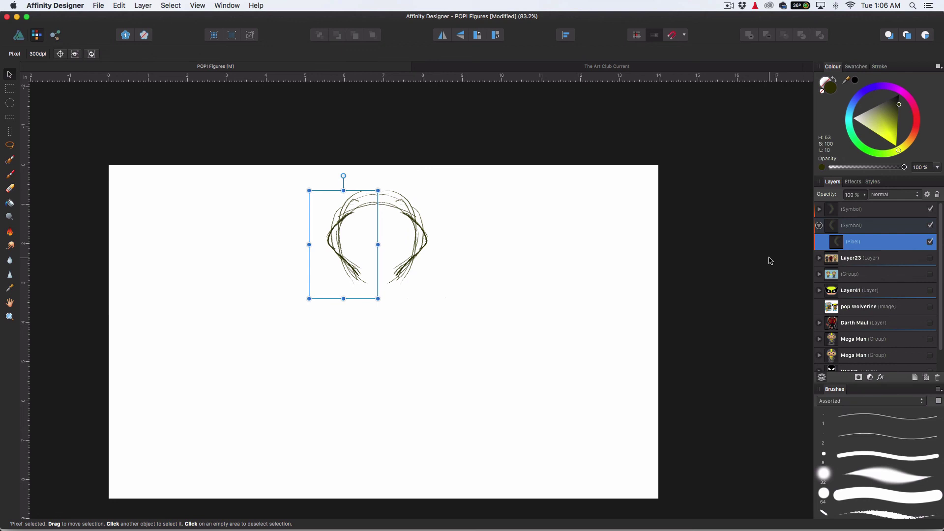
left_click(9, 175)
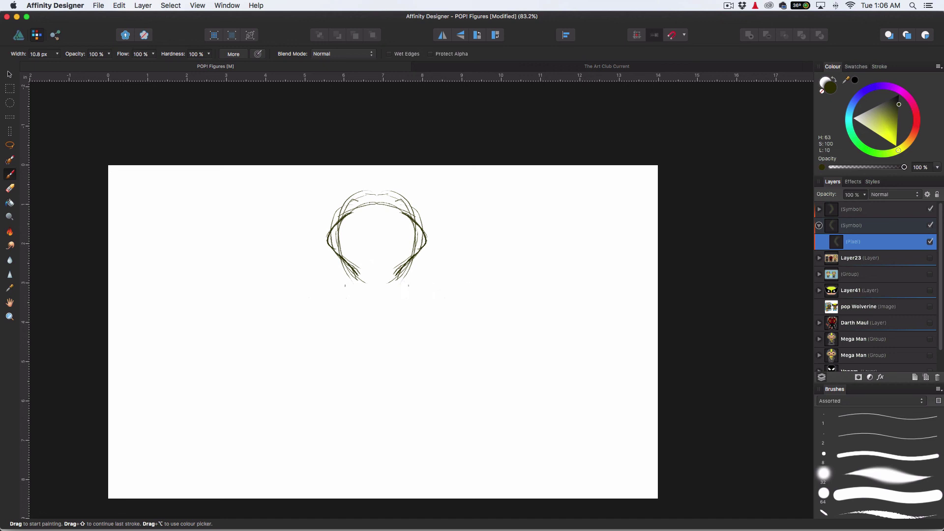
mouse_move(367, 188)
left_mouse_down()
mouse_move(342, 251)
mouse_move(342, 221)
mouse_move(367, 293)
mouse_move(377, 298)
left_mouse_up()
mouse_move(350, 205)
left_mouse_down()
mouse_move(376, 191)
mouse_move(322, 226)
mouse_move(316, 247)
left_mouse_up()
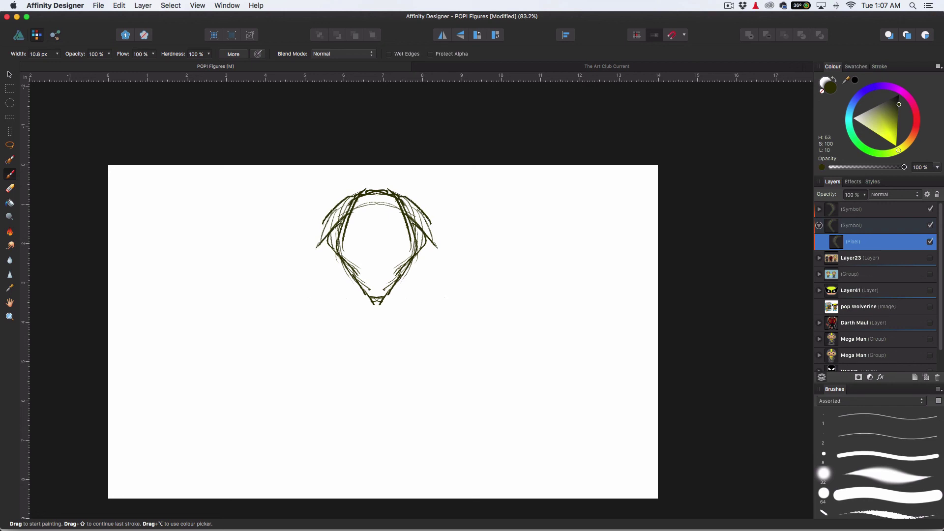
- Sketch a curved horn with a hooked tip, a slanted eye, and nose and beard strokes on the mirrored head
mouse_move(342, 207)
left_mouse_down()
mouse_move(307, 190)
mouse_move(239, 218)
left_mouse_up()
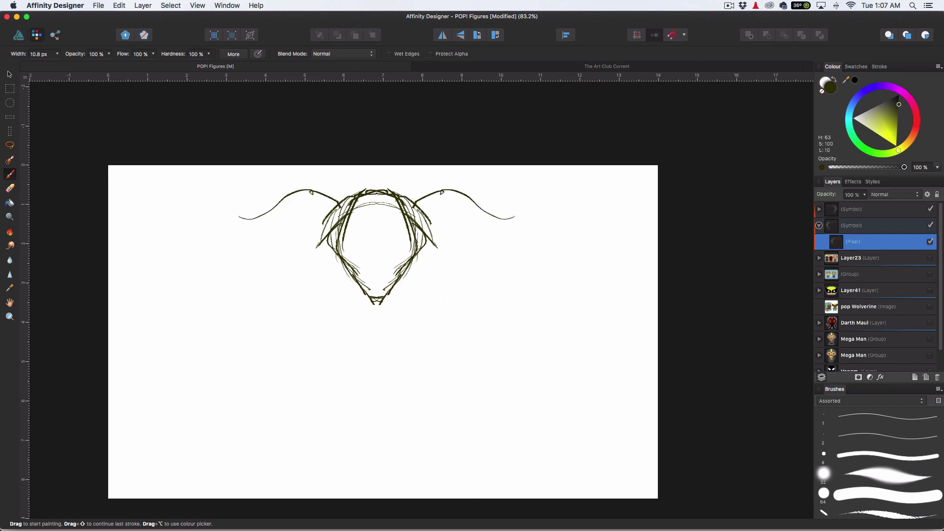
mouse_move(329, 229)
left_mouse_down()
mouse_move(306, 217)
mouse_move(256, 225)
mouse_move(238, 196)
mouse_move(269, 210)
left_mouse_up()
mouse_move(351, 245)
left_mouse_down()
mouse_move(376, 287)
mouse_move(361, 294)
mouse_move(377, 341)
mouse_move(330, 233)
left_mouse_up()
- Add ridge strokes across the horns and extra detail strokes on the face of the horned head sketch
scroll(491, 261, "down", 3)
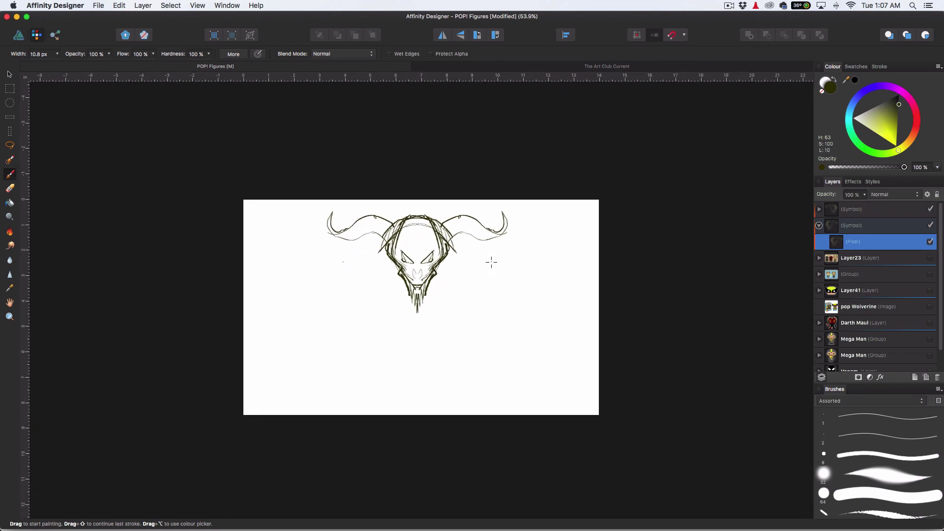
mouse_move(448, 217)
left_mouse_down()
mouse_move(442, 230)
mouse_move(465, 231)
left_mouse_up()
left_click_drag(475, 217, 483, 237)
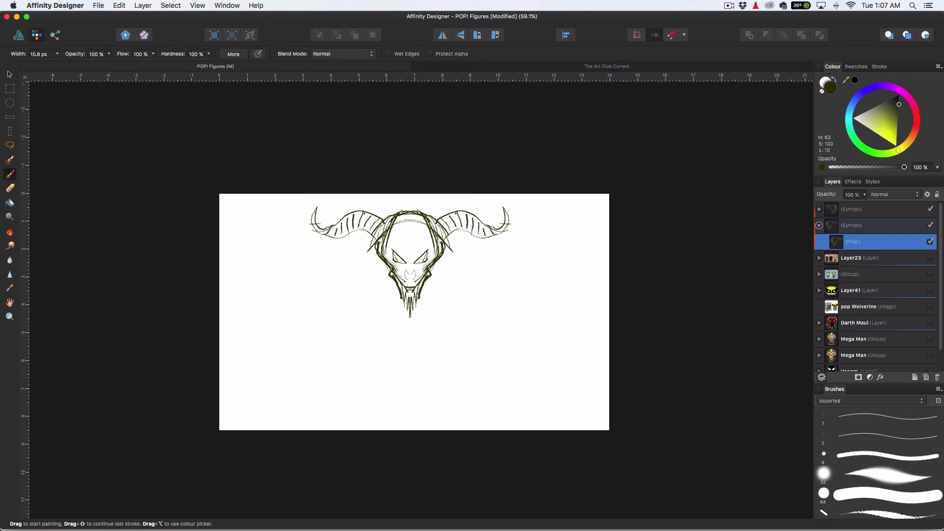
left_click_drag(426, 242, 416, 263)
- Hide both sketch symbol instances, and briefly show the group with the Affinity vector shading artwork before hiding it again
left_click(932, 209)
left_click(931, 225)
left_click(929, 274)
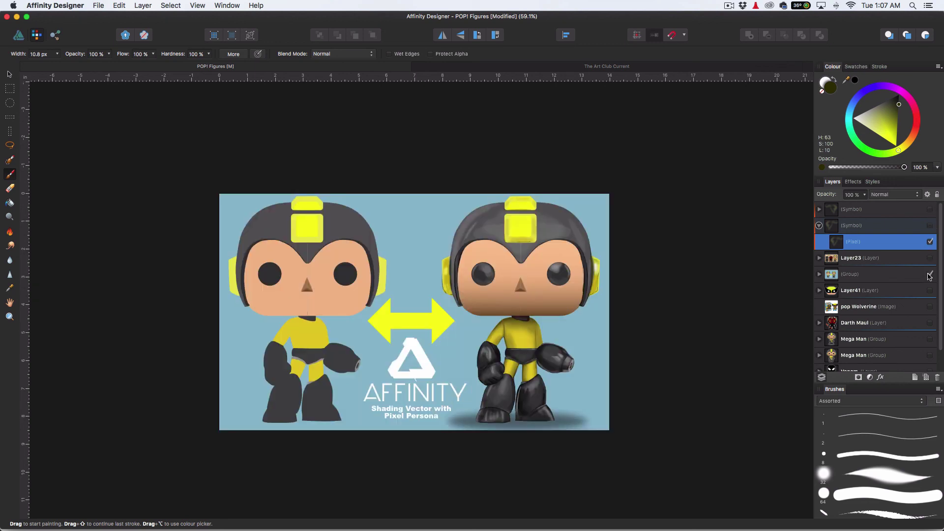
left_click(930, 275)
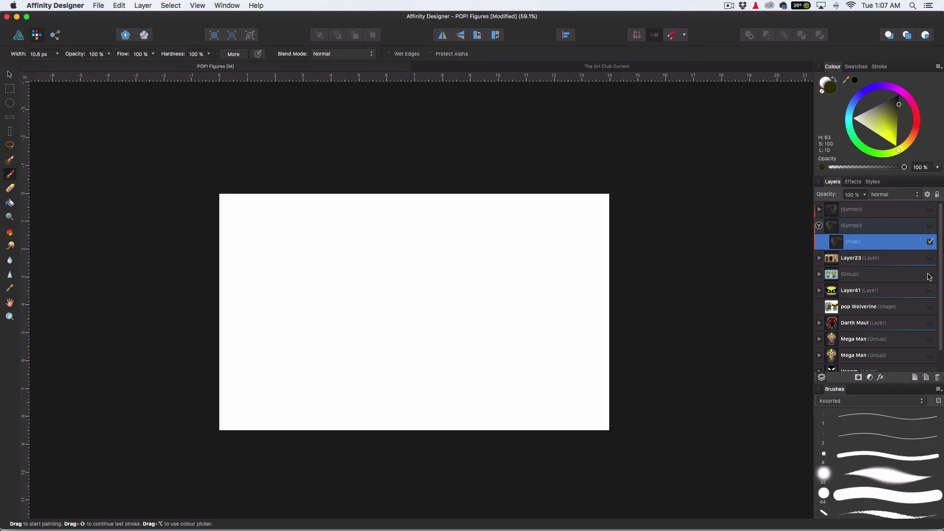